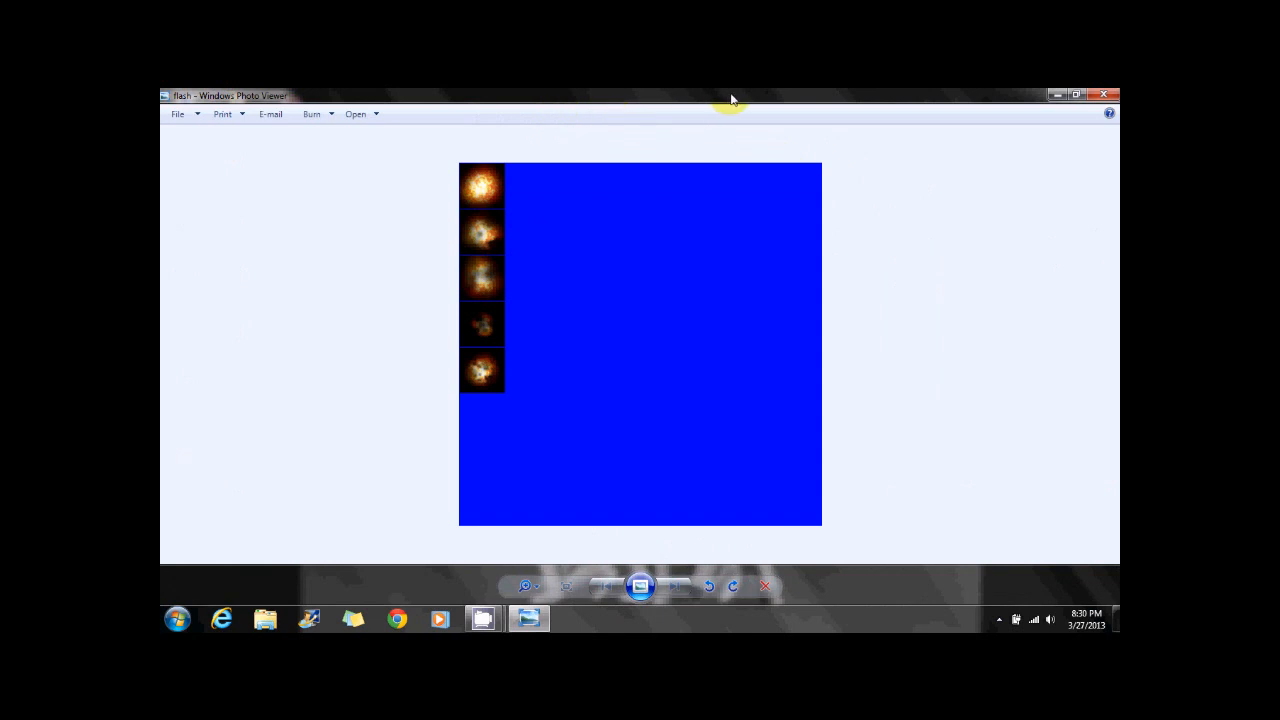
# Examine the column of muzzle-flash sprites in the flash image up close, closing the image viewer when done
pyautogui.moveTo(938, 314); pyautogui.dragTo(655, 300)
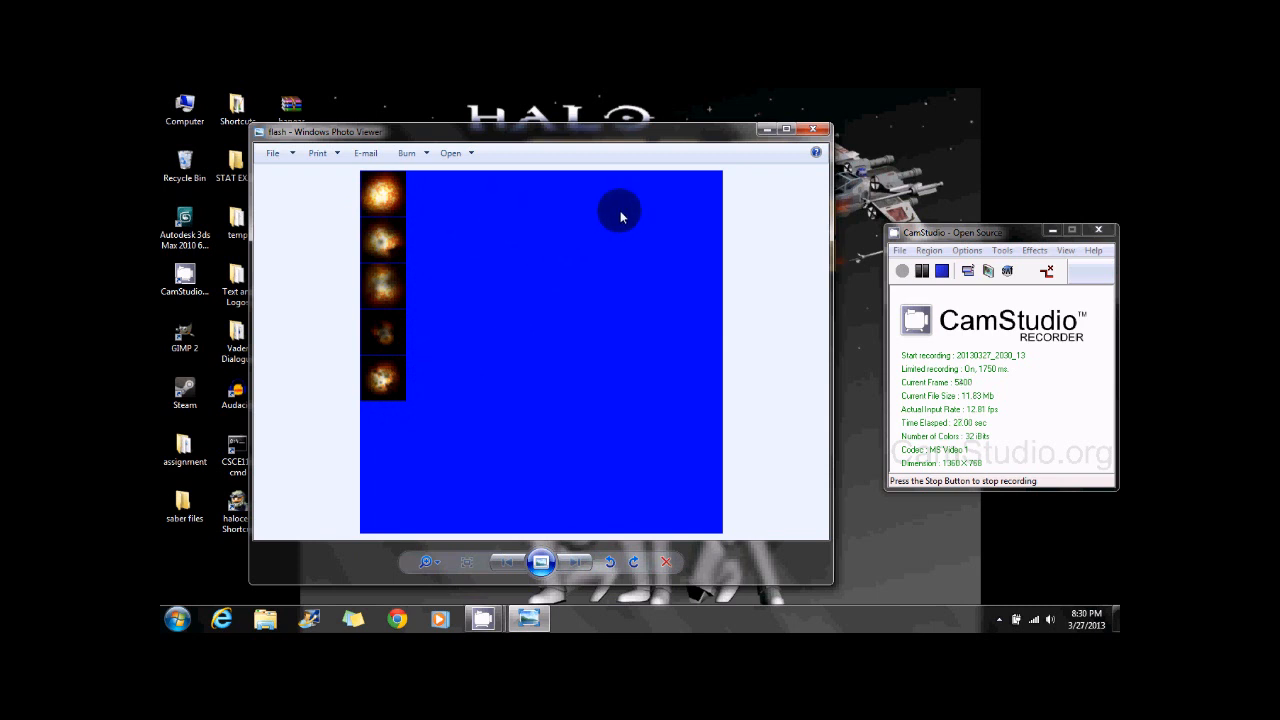
pyautogui.scroll(2, 369, 204)
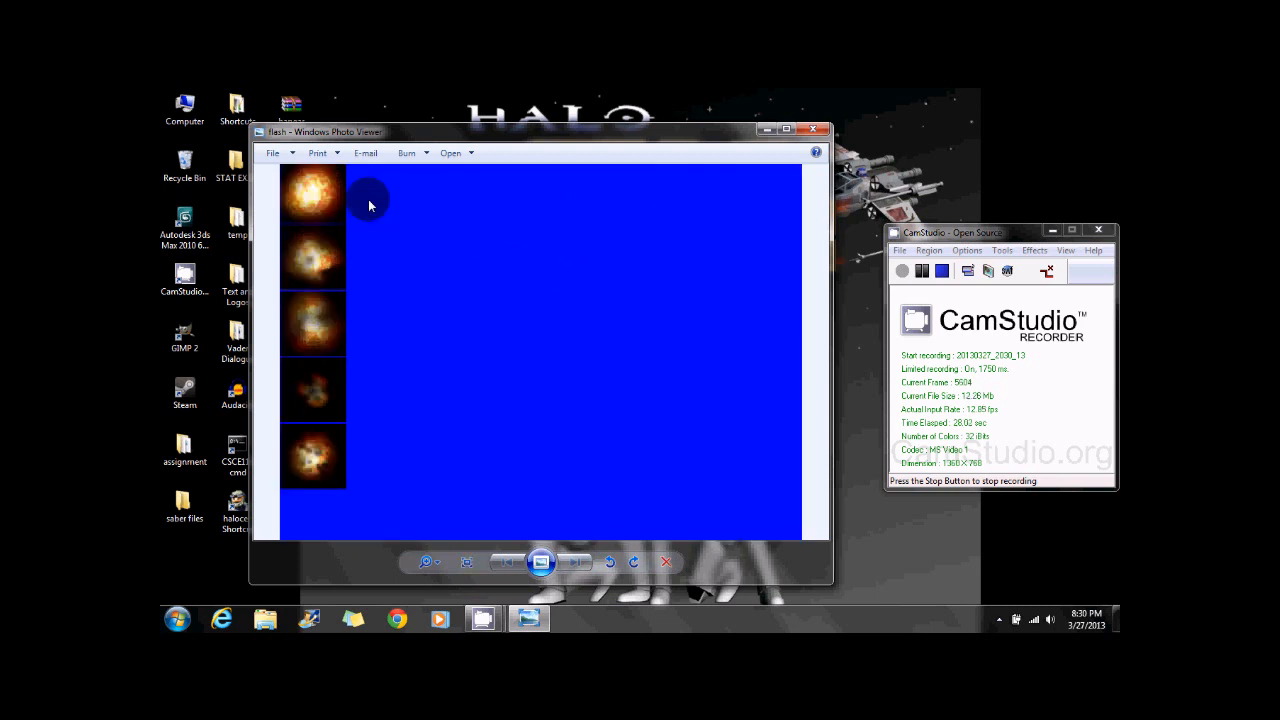
pyautogui.scroll(-2, 329, 375)
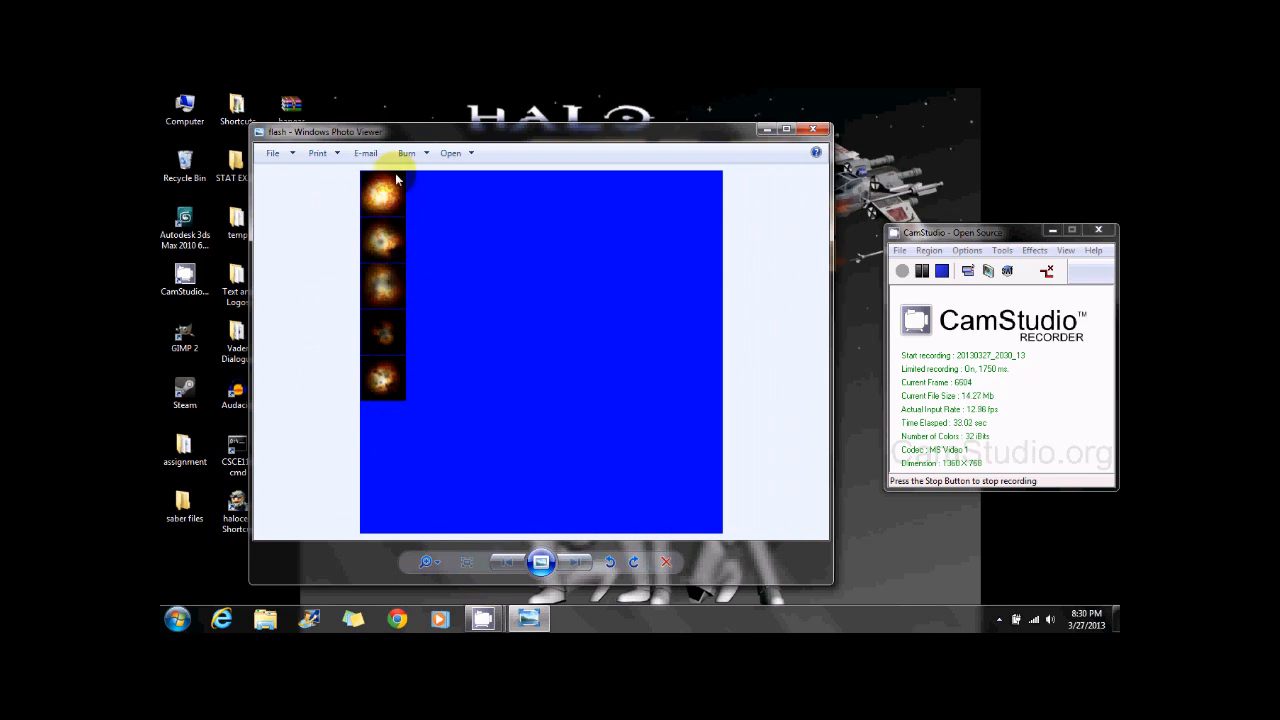
pyautogui.click(813, 130)
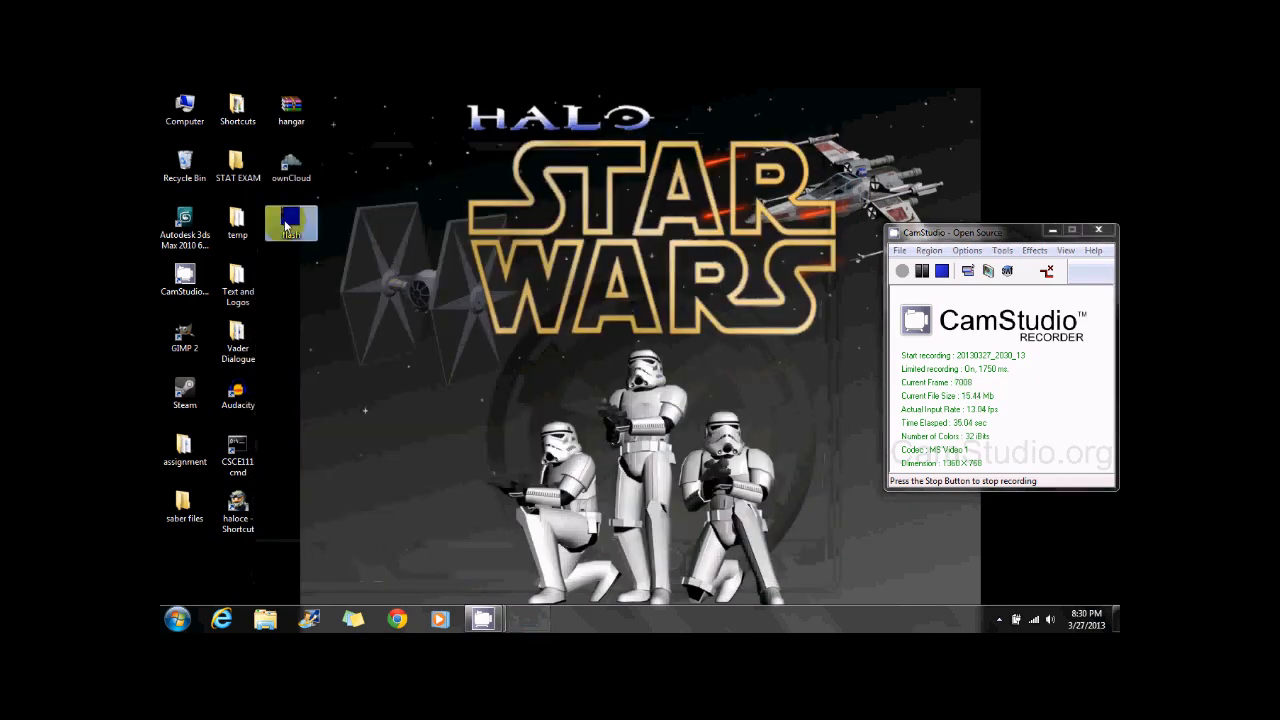
# Place the desktop's flash image in the Halo Custom Edition folder data\weapons\UMP_45\bitmaps
pyautogui.rightClick(265, 620)
pyautogui.click(250, 335)
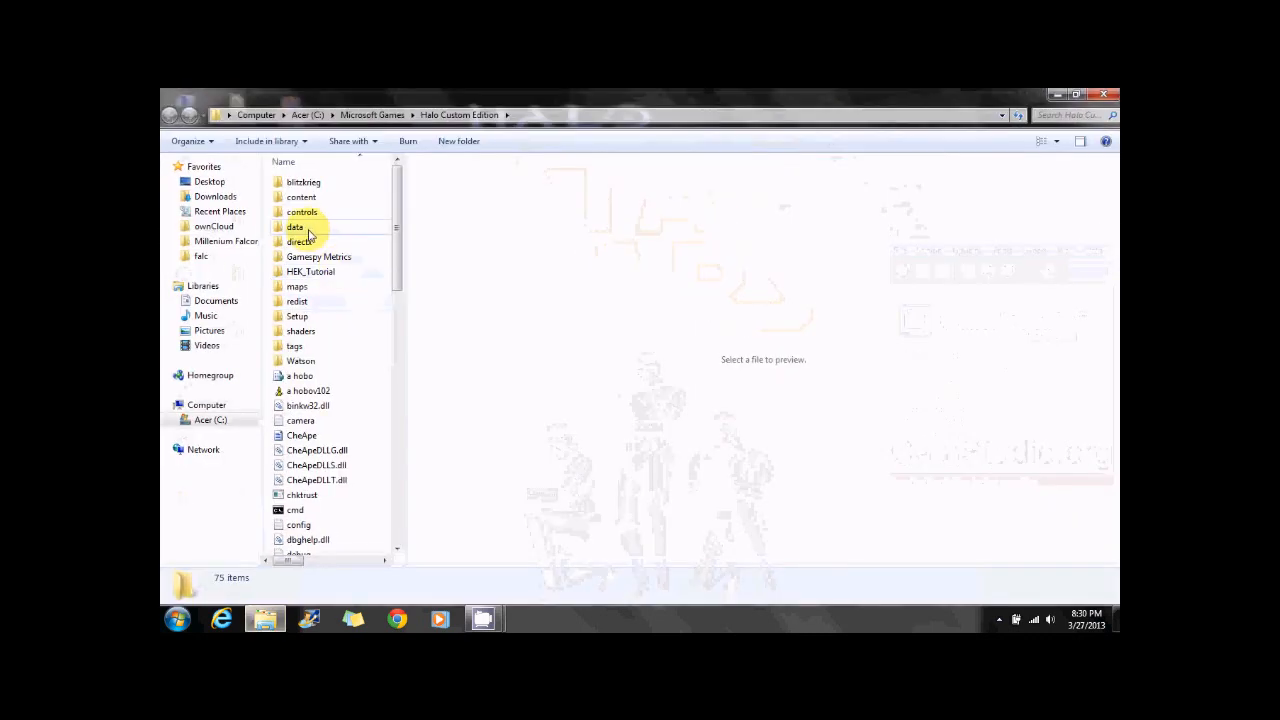
pyautogui.doubleClick(308, 230)
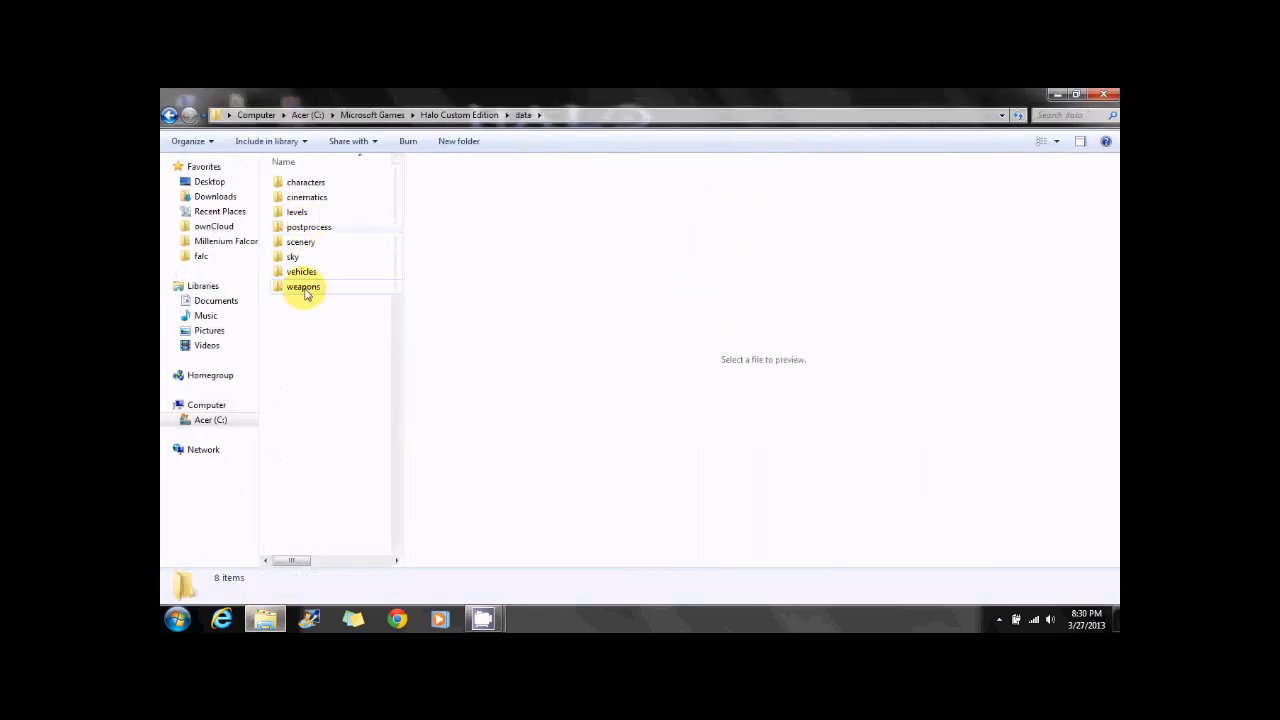
pyautogui.doubleClick(310, 286)
pyautogui.doubleClick(318, 421)
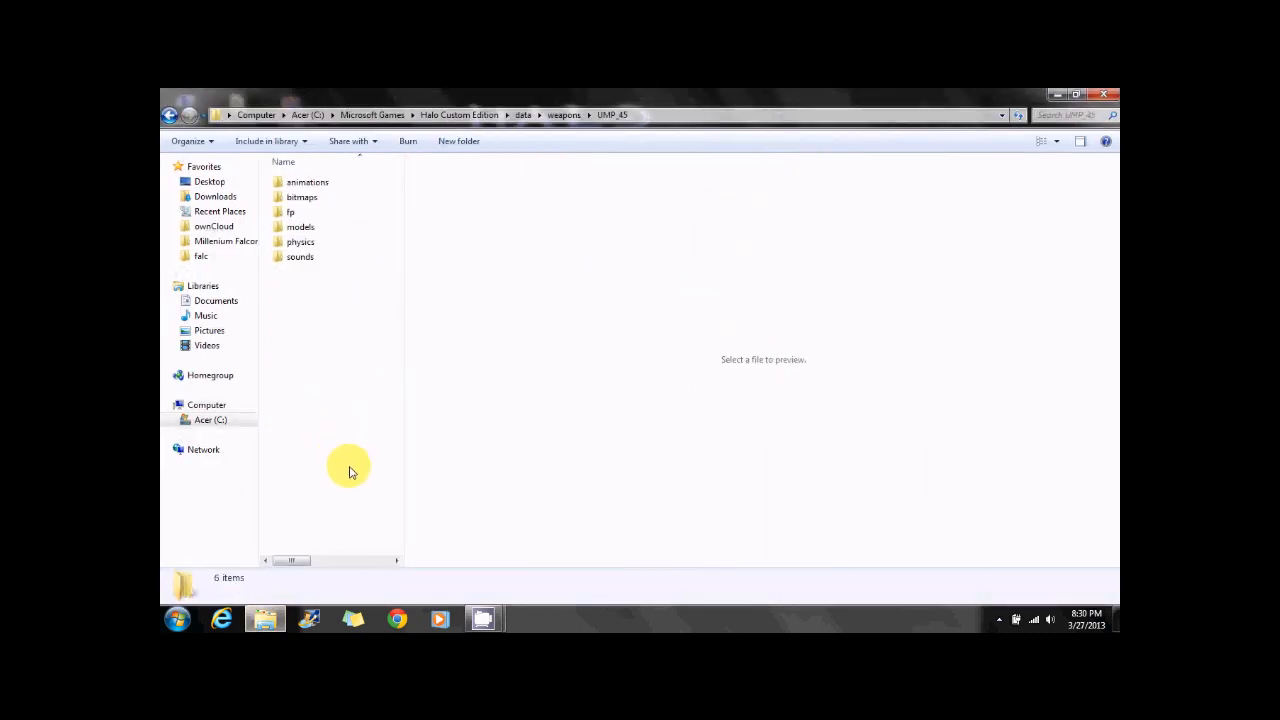
pyautogui.doubleClick(318, 197)
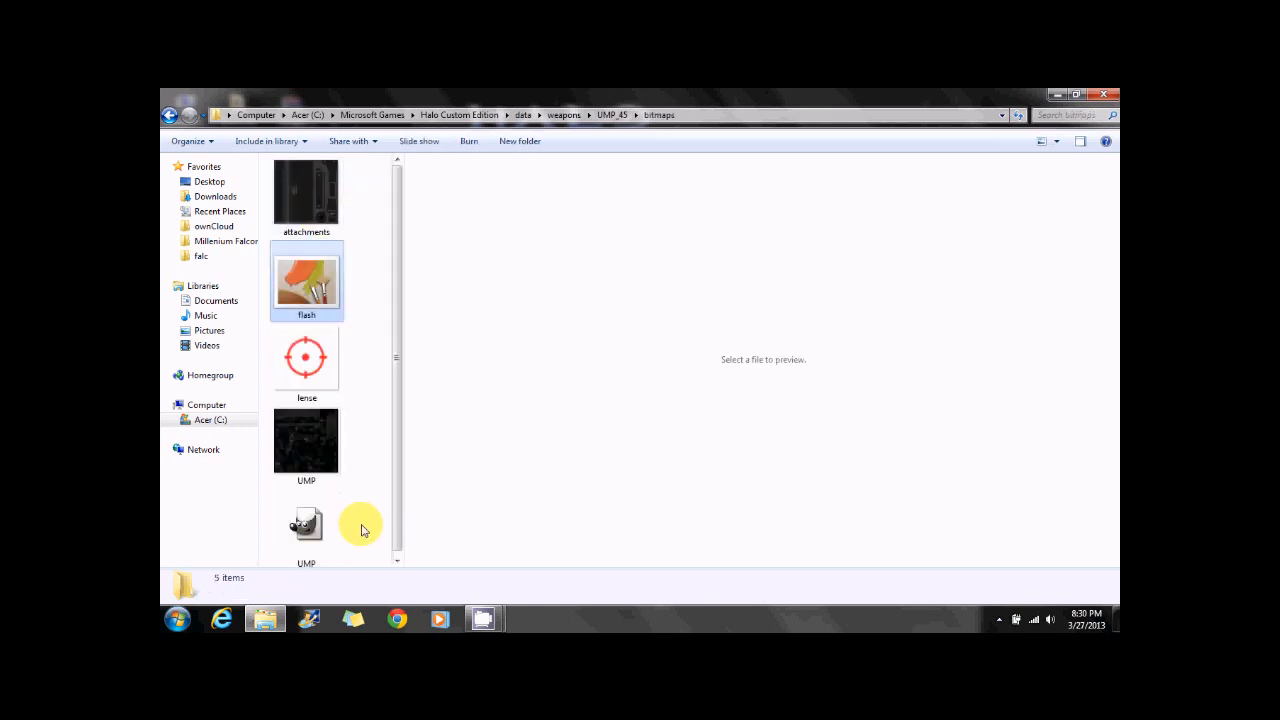
# Create a new folder named "backups" inside the UMP_45 bitmaps folder
pyautogui.click(518, 141)
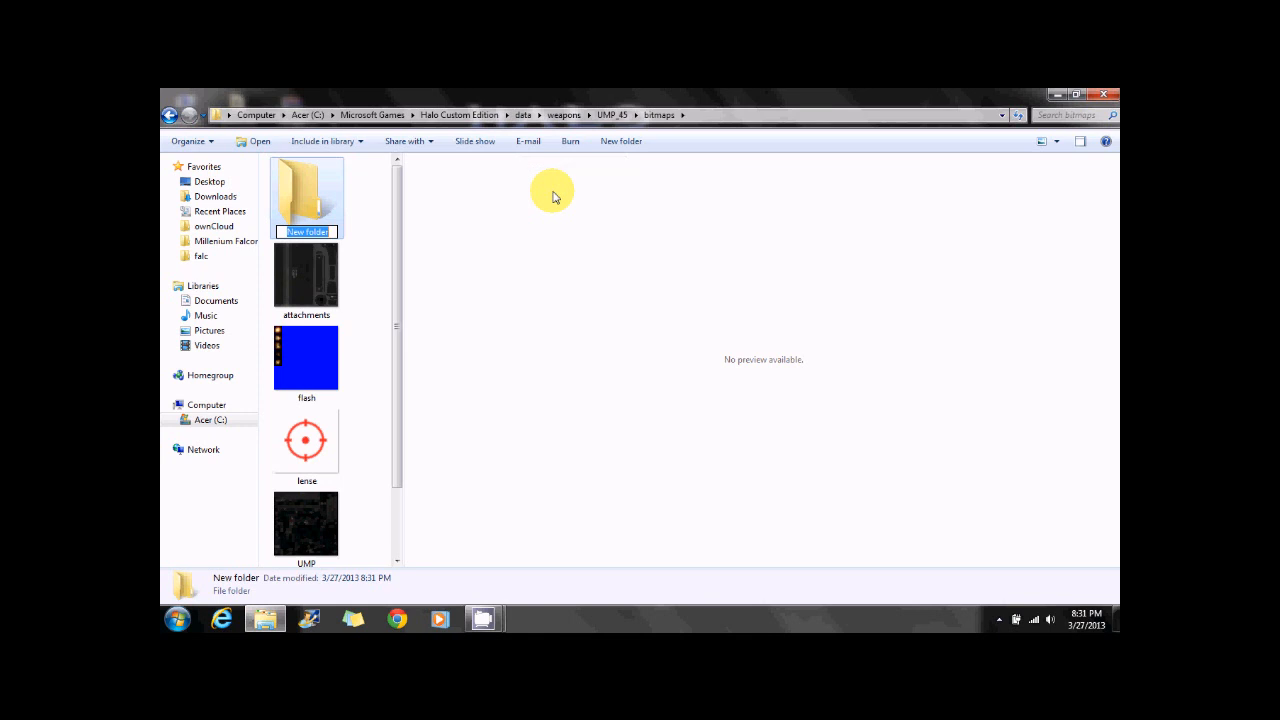
pyautogui.write('backup')
pyautogui.press('Return')
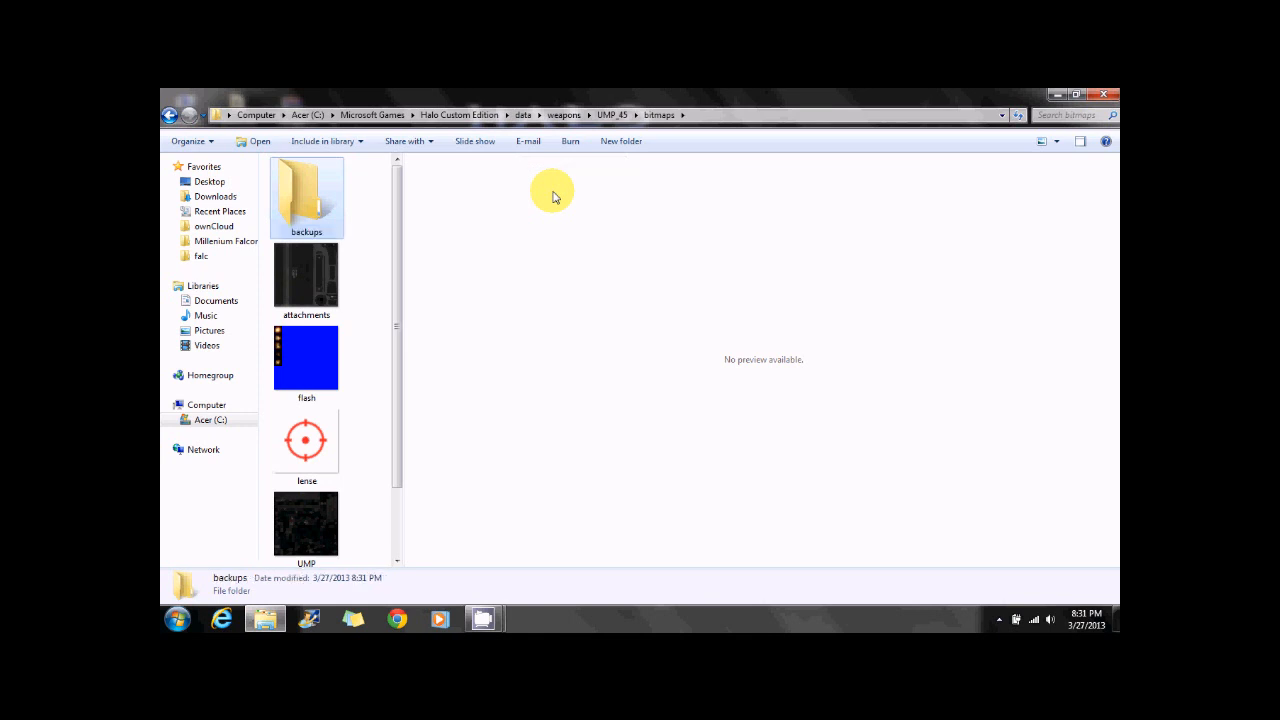
# Move the attachments, lense and both UMP files into the backups folder, leaving only the flash image outside it
pyautogui.click(330, 283)
pyautogui.scroll(-1, 318, 343)
pyautogui.keyDown('ctrl'); pyautogui.click(316, 344); pyautogui.keyUp('ctrl')
pyautogui.keyDown('ctrl'); pyautogui.click(309, 457); pyautogui.keyUp('ctrl')
pyautogui.keyDown('ctrl'); pyautogui.click(308, 520); pyautogui.keyUp('ctrl')
pyautogui.scroll(1, 330, 271)
pyautogui.moveTo(311, 280); pyautogui.dragTo(306, 232)
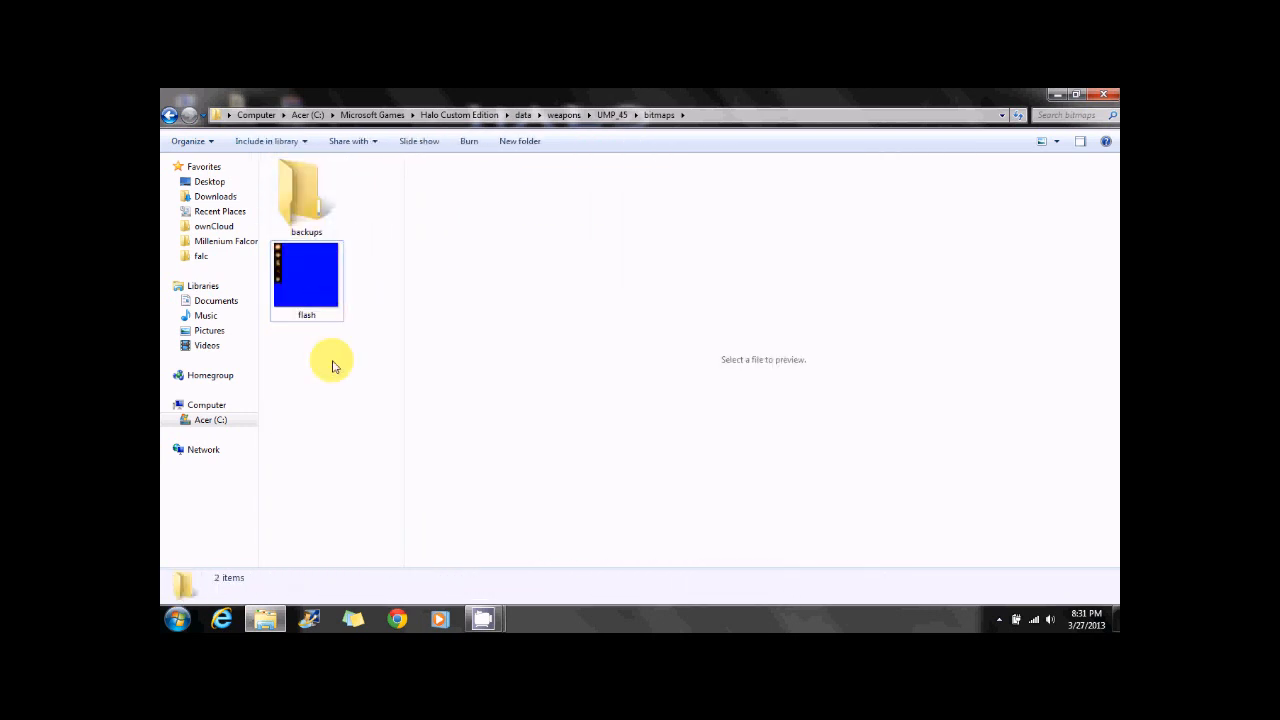
# Launch kornman00v102 from the Halo Custom Edition folder and create a new bitmap tag
pyautogui.click(450, 115)
pyautogui.scroll(-10, 323, 366)
pyautogui.doubleClick(313, 430)
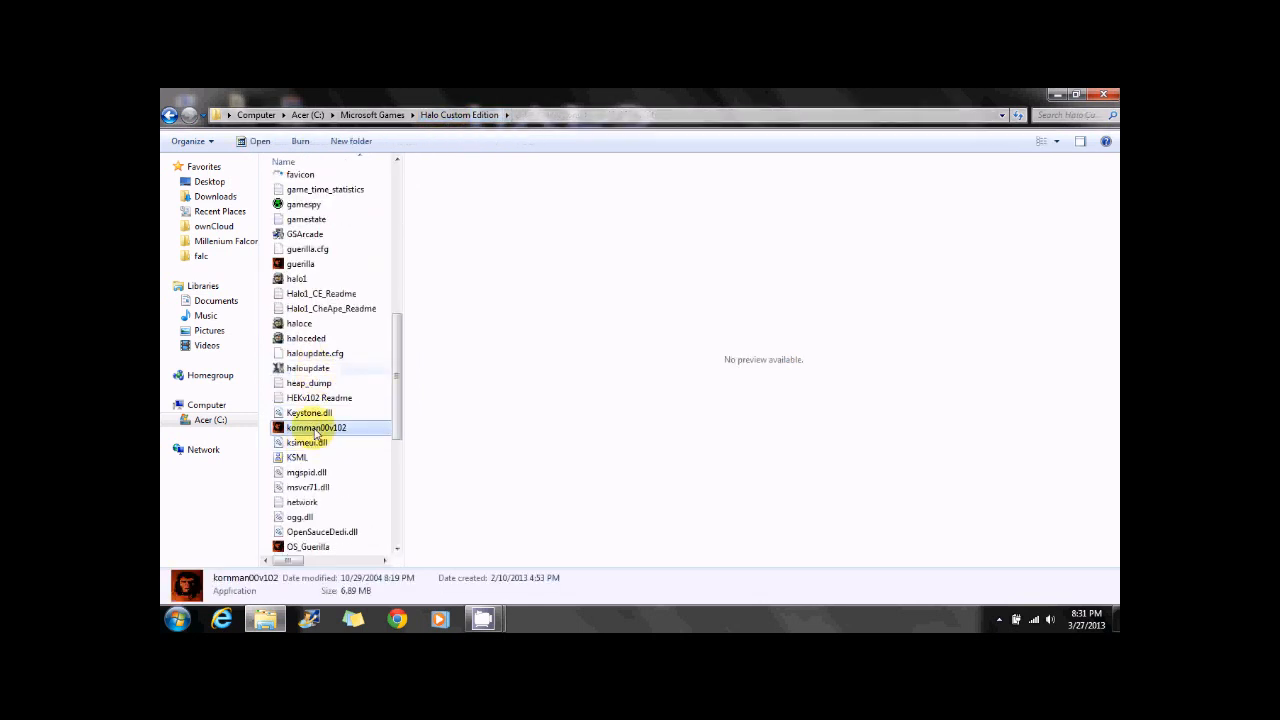
pyautogui.click(170, 110)
pyautogui.click(190, 127)
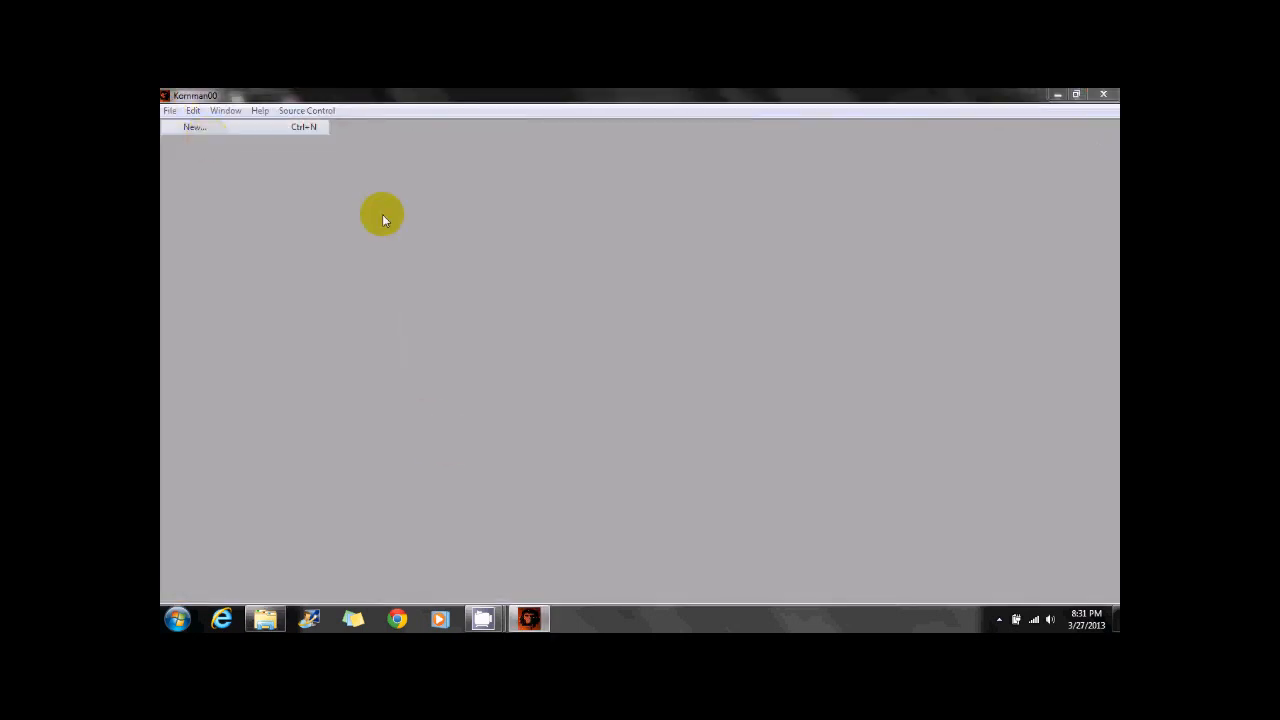
pyautogui.press('Return')
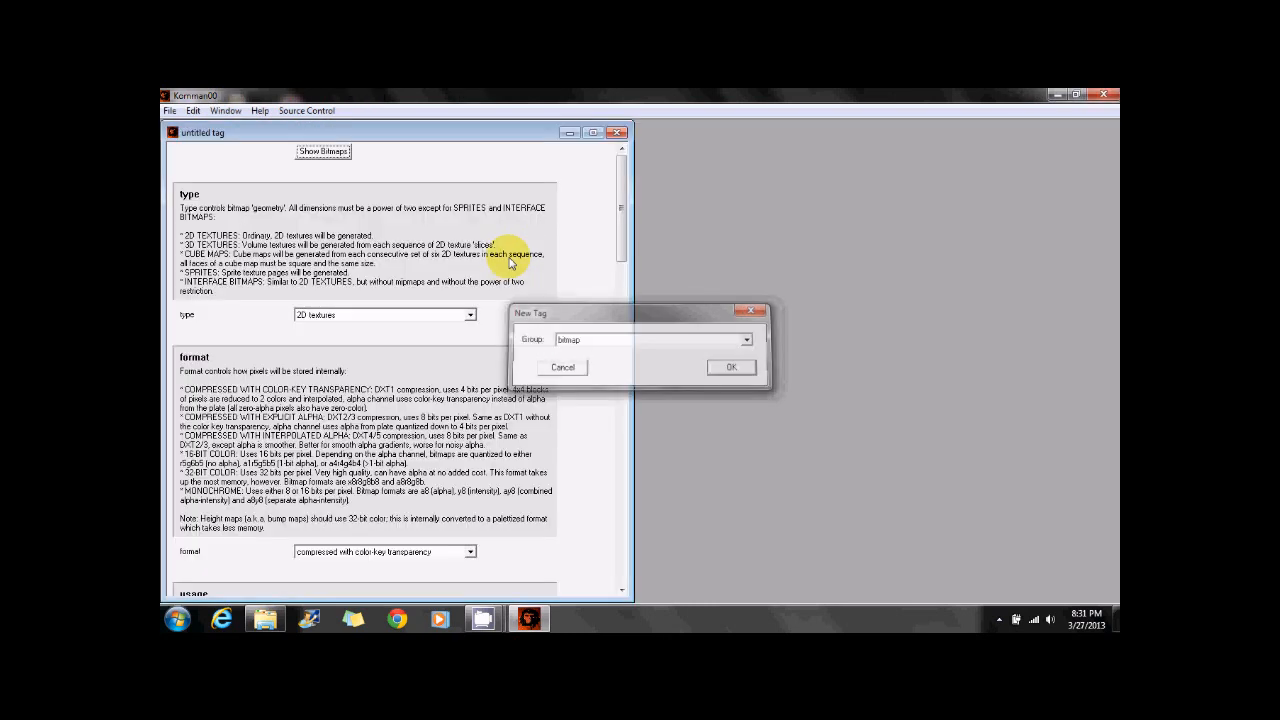
# Configure the bitmap tag with type sprites, format 16-bit color and usage default
pyautogui.click(348, 316)
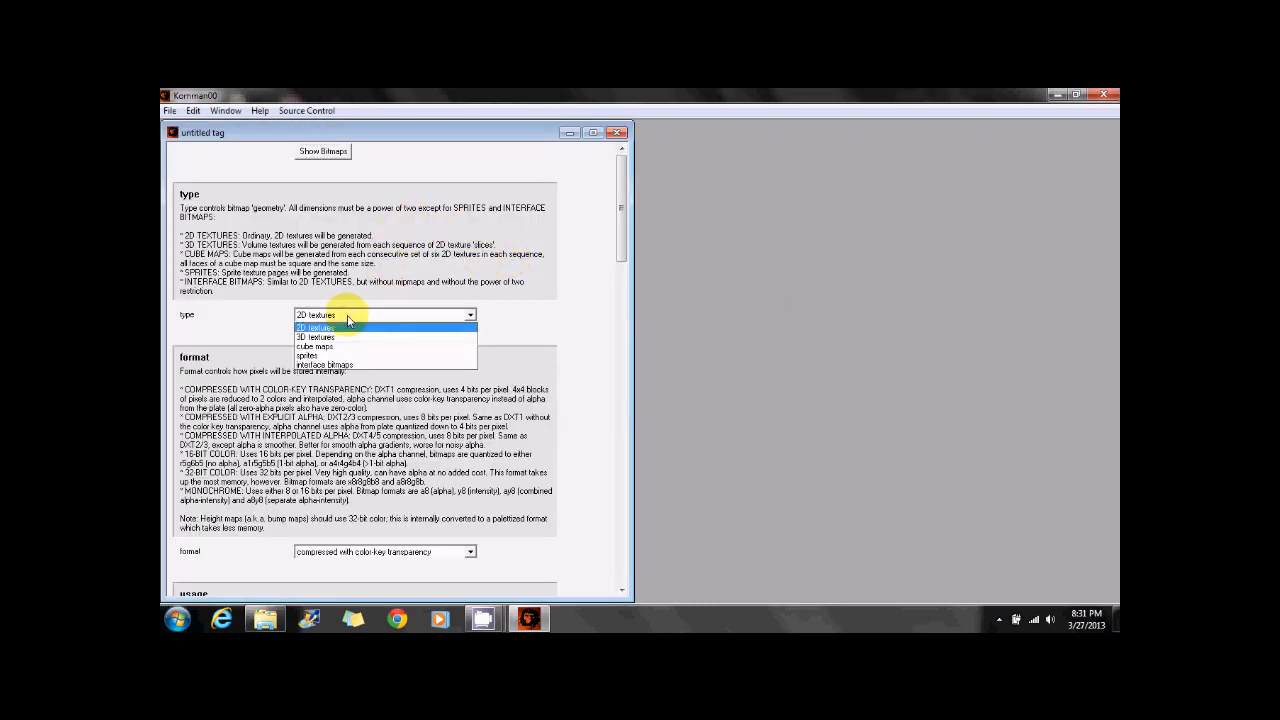
pyautogui.click(315, 355)
pyautogui.moveTo(621, 244); pyautogui.dragTo(621, 302)
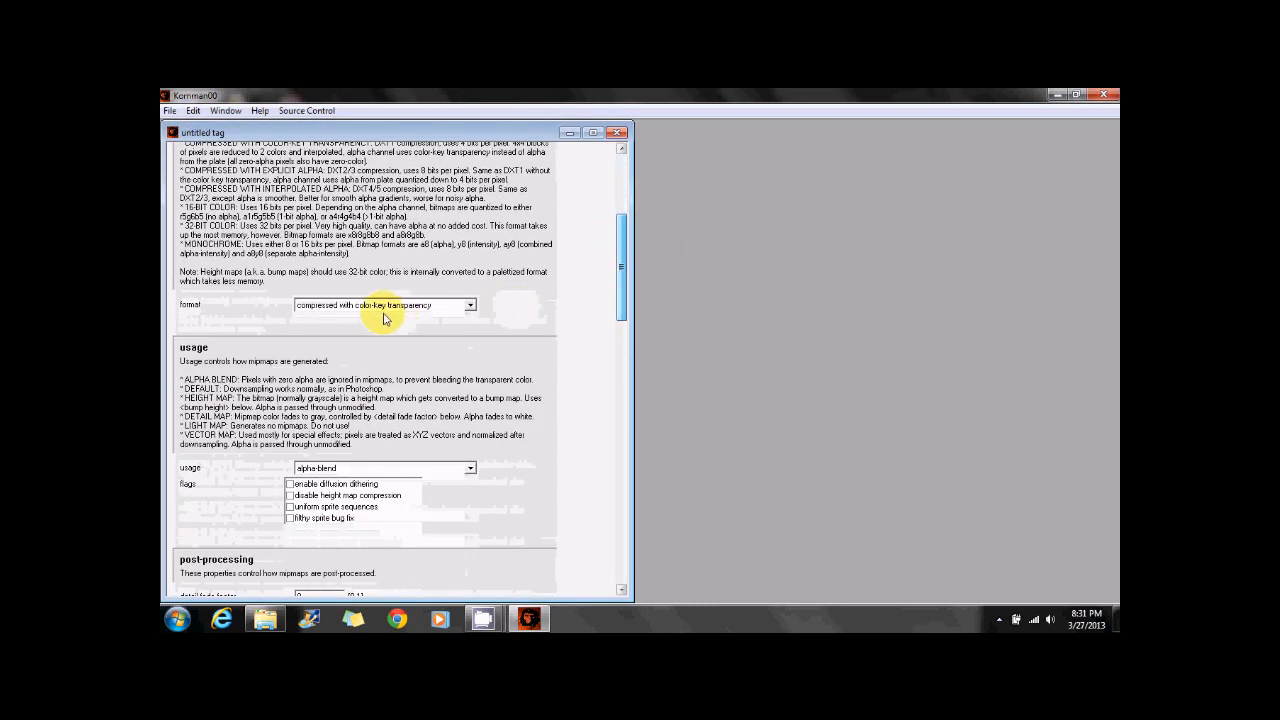
pyautogui.click(380, 306)
pyautogui.click(362, 348)
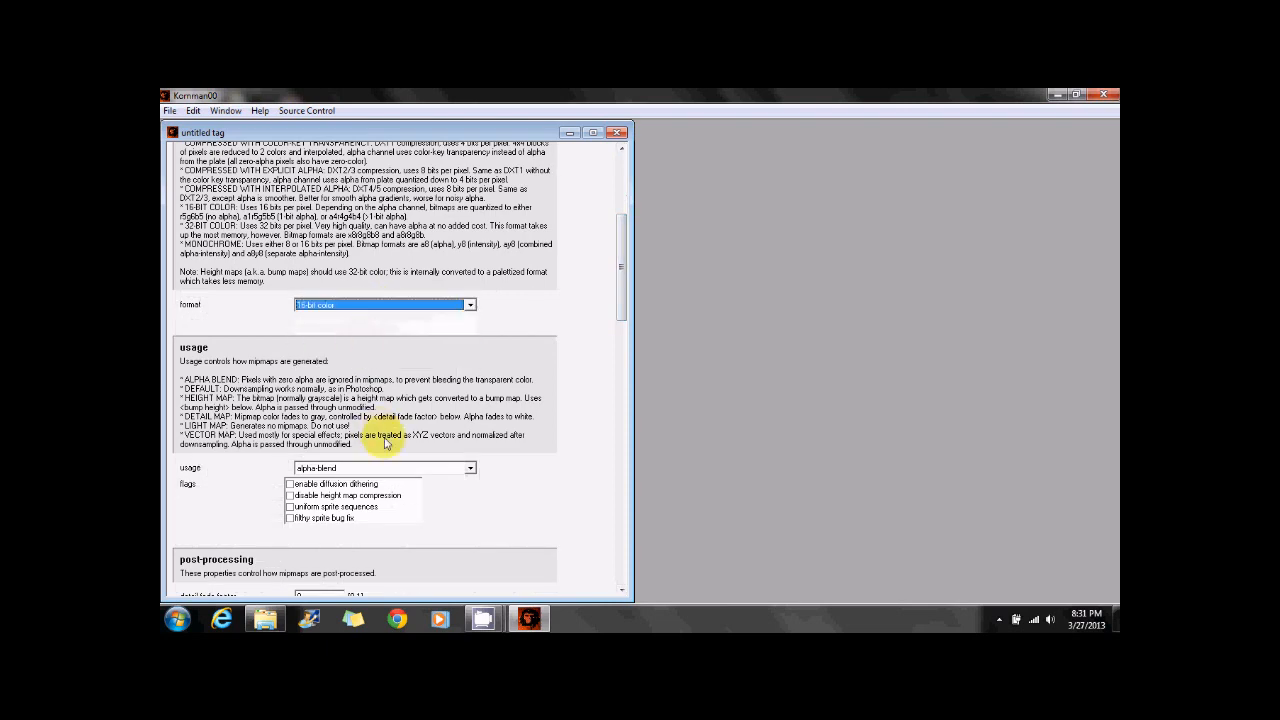
pyautogui.click(380, 467)
pyautogui.click(368, 490)
# Set the sprite budget size to 256x256 and the sprite budget count to 1
pyautogui.moveTo(621, 305); pyautogui.dragTo(614, 406)
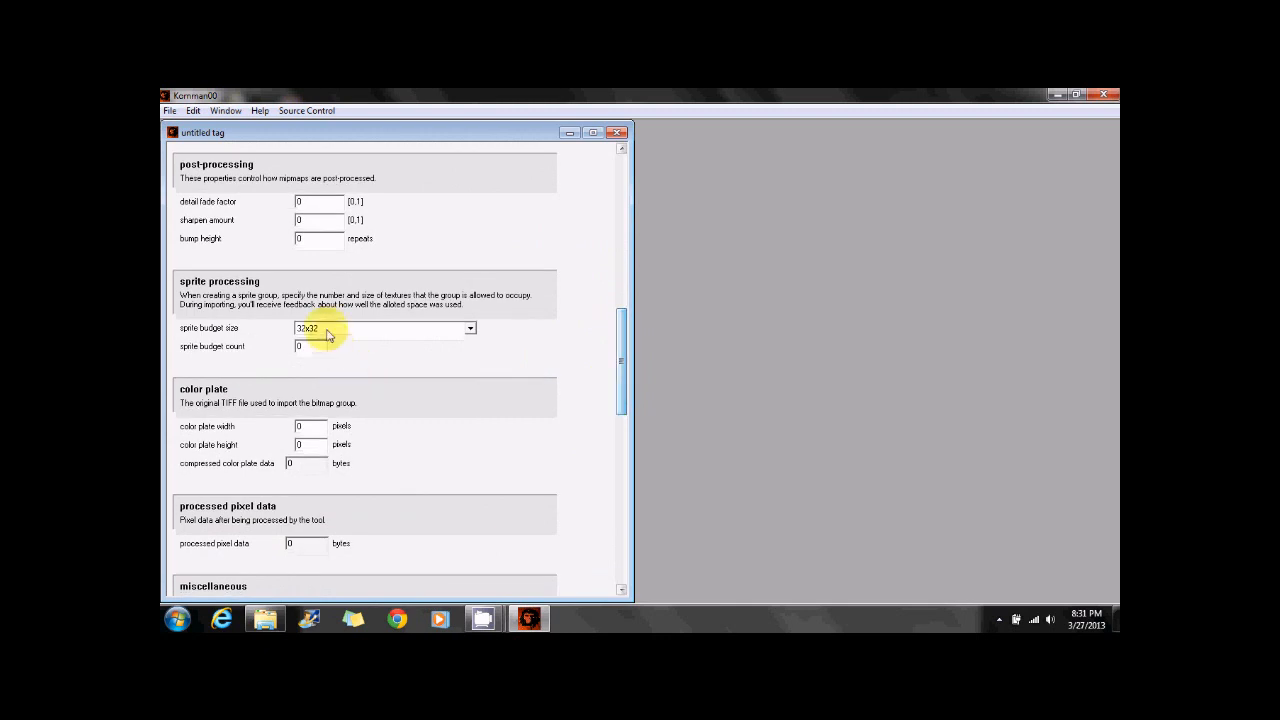
pyautogui.click(327, 330)
pyautogui.click(312, 368)
pyautogui.press('Tab')
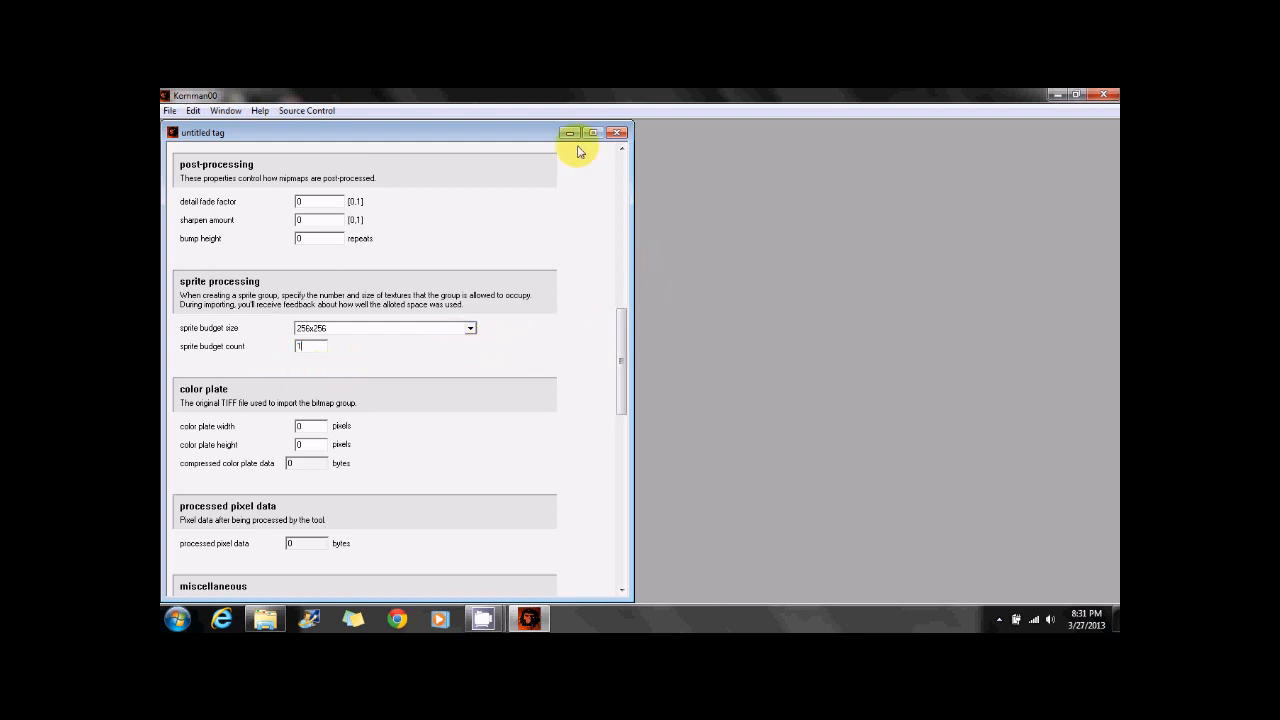
# Close the bitmap tag and save it as "flash" in the tags folder weapons\ump_45\bitmaps
pyautogui.click(617, 132)
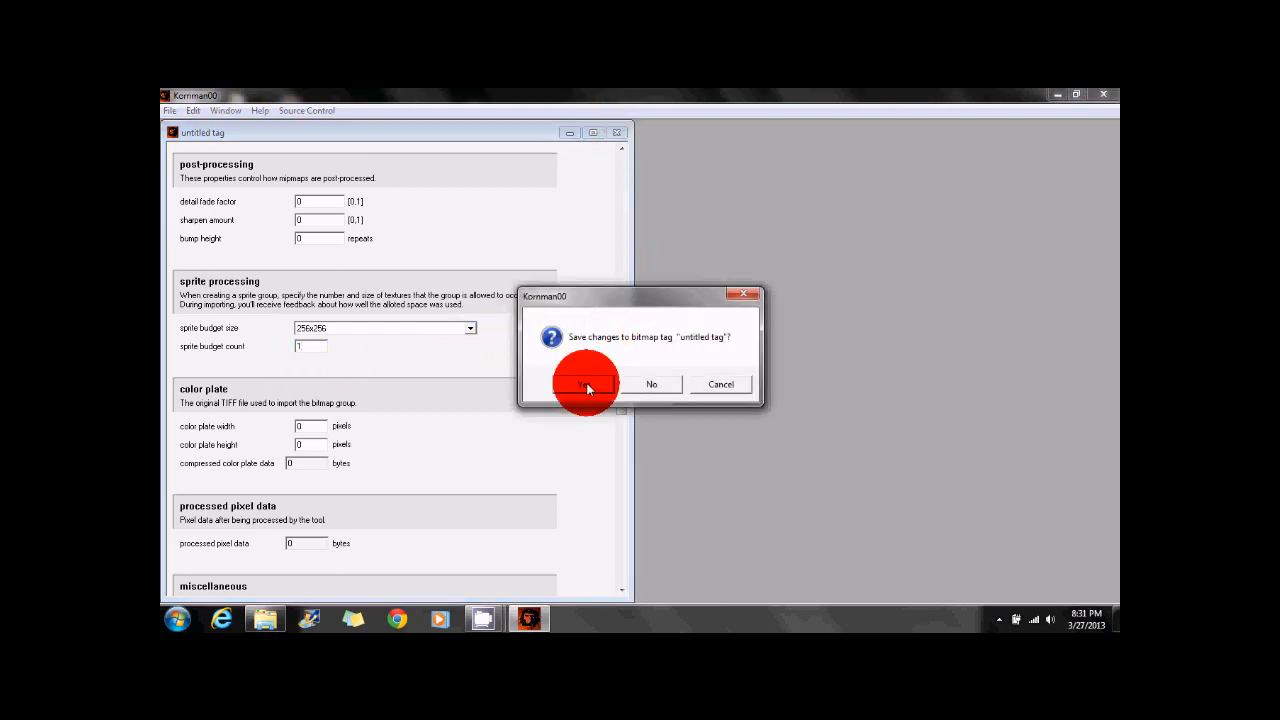
pyautogui.click(587, 386)
pyautogui.scroll(-3, 561, 395)
pyautogui.doubleClick(563, 410)
pyautogui.scroll(-5, 586, 376)
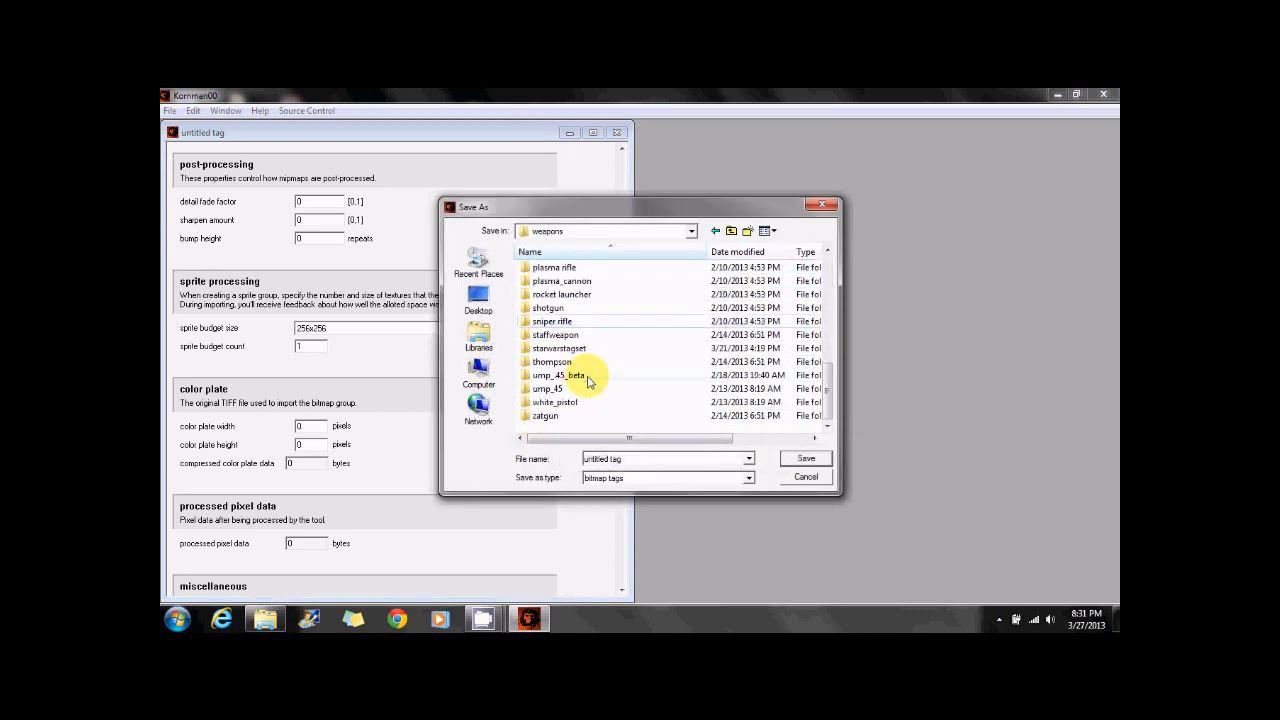
pyautogui.doubleClick(556, 388)
pyautogui.doubleClick(547, 267)
pyautogui.click(626, 459)
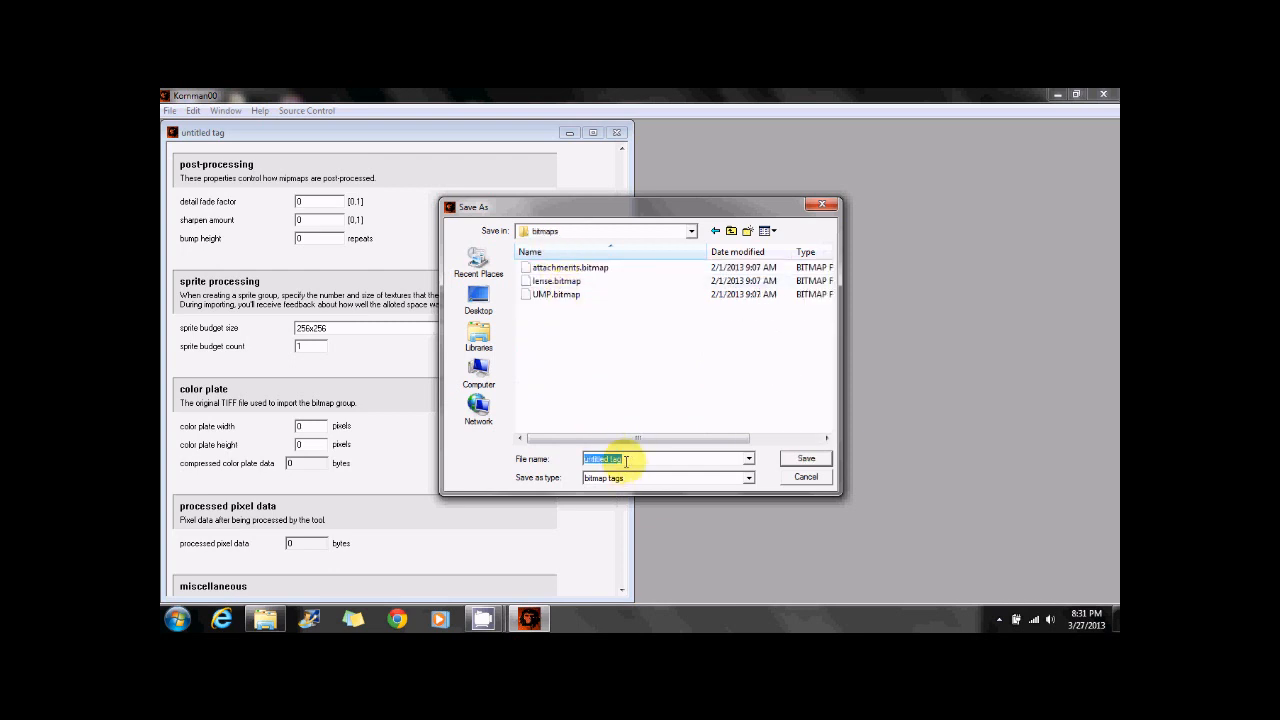
pyautogui.press('Return')
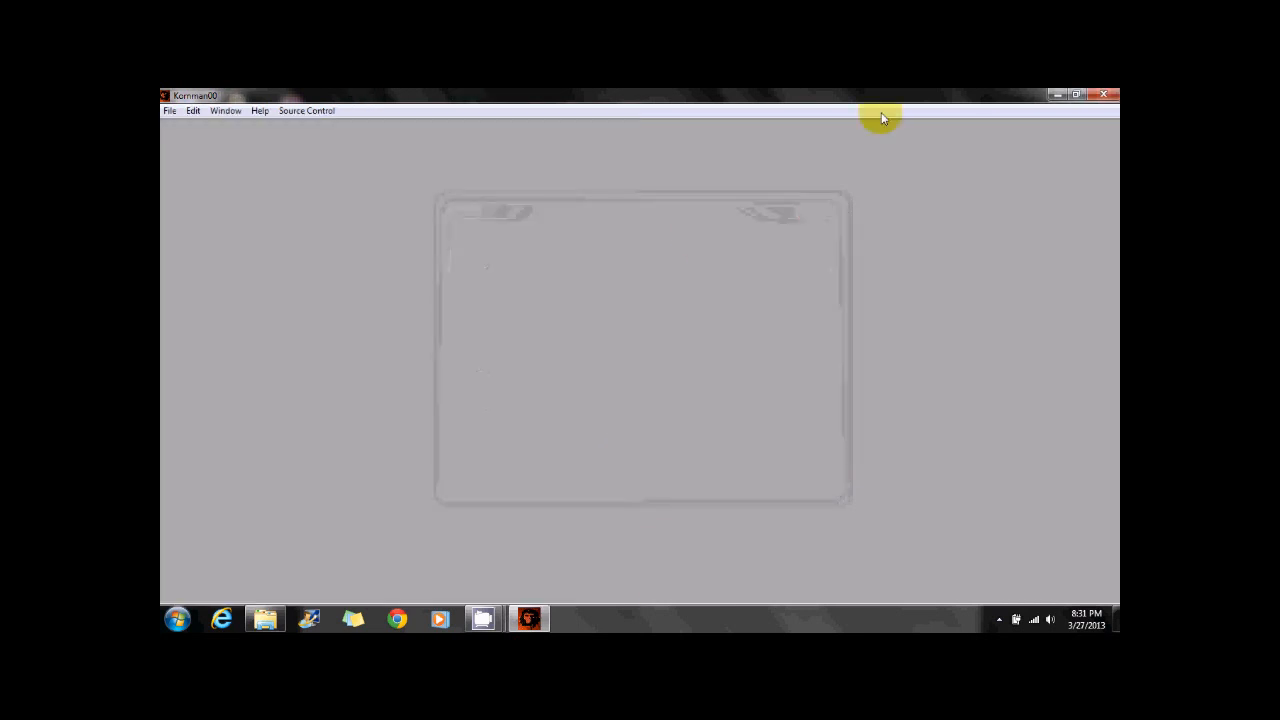
# Exit Kornman00, open cmd from the Halo Custom Edition folder and run "tool bitmaps weapons\ump_45\bitmaps"
pyautogui.click(1103, 95)
pyautogui.moveTo(395, 363); pyautogui.dragTo(391, 274)
pyautogui.doubleClick(292, 344)
pyautogui.write('tool bitmaps weapons\\ump_45\\bitmaps')
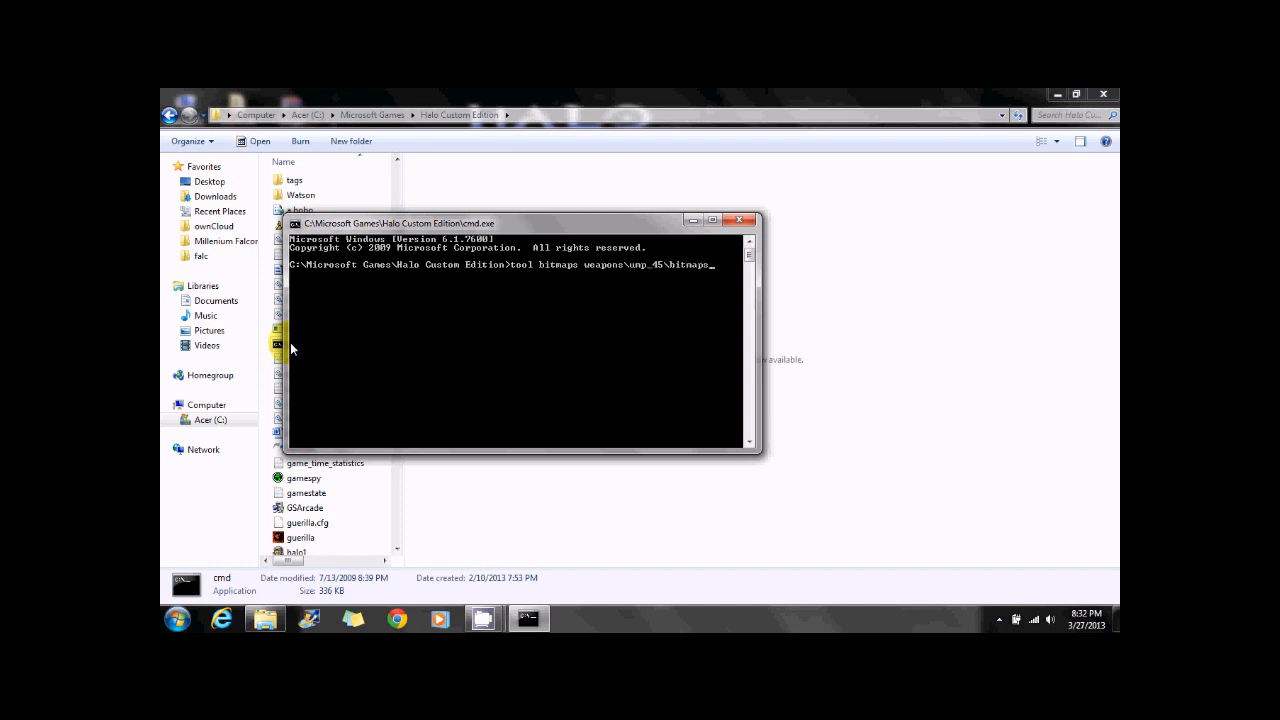
pyautogui.press('Return')
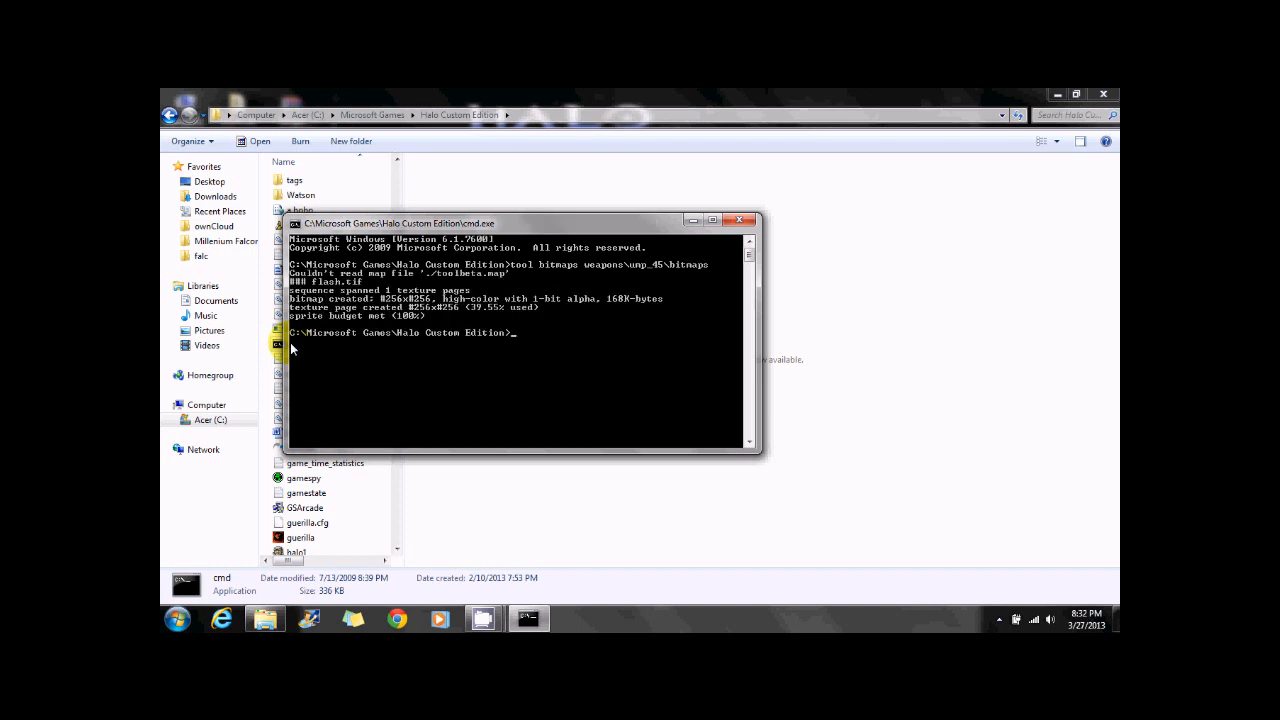
# Relaunch kornman00v102 and open flash.bitmap from weapons\ump_45\bitmaps
pyautogui.moveTo(407, 222); pyautogui.dragTo(605, 211)
pyautogui.click(350, 446)
pyautogui.scroll(-5, 349, 444)
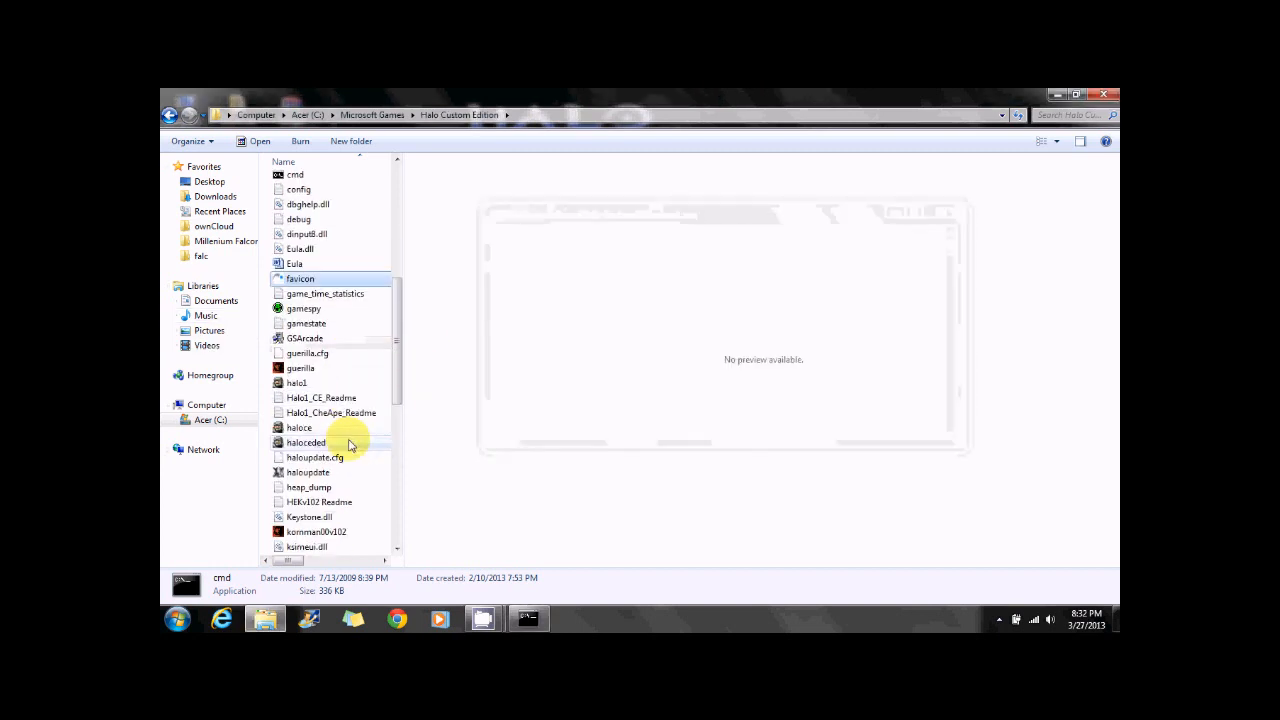
pyautogui.doubleClick(310, 487)
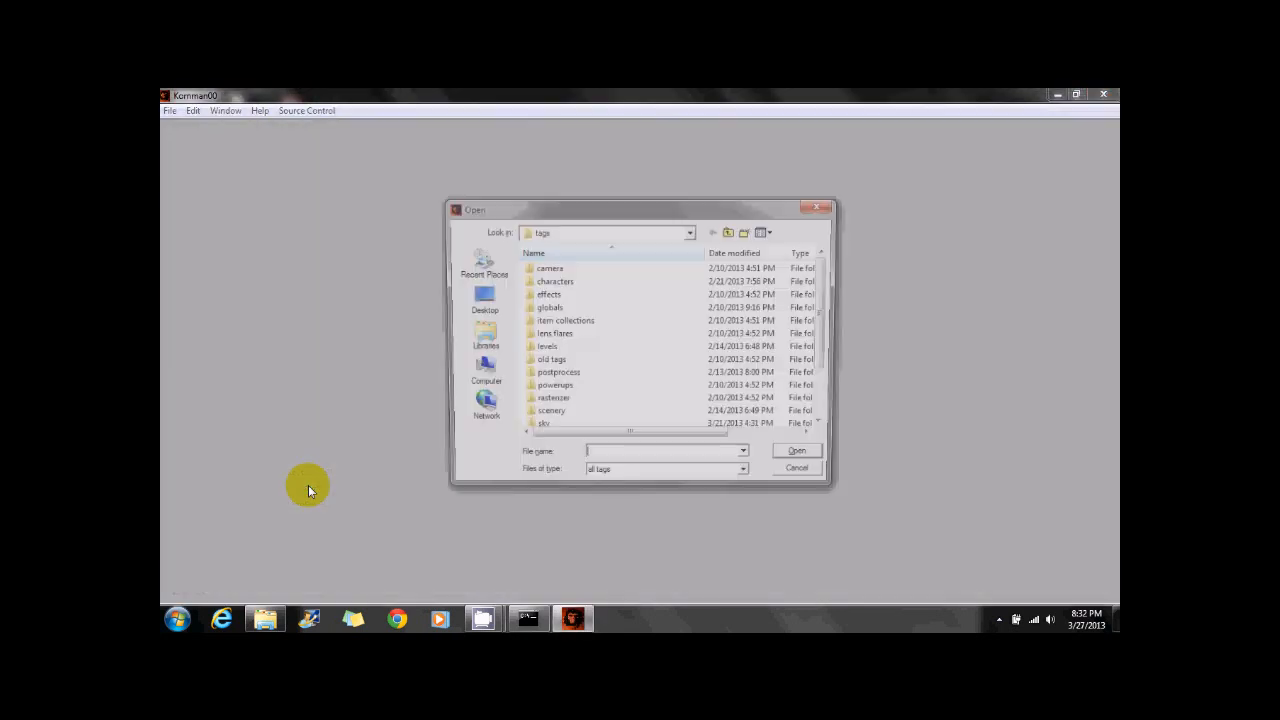
pyautogui.scroll(-2, 626, 369)
pyautogui.doubleClick(566, 412)
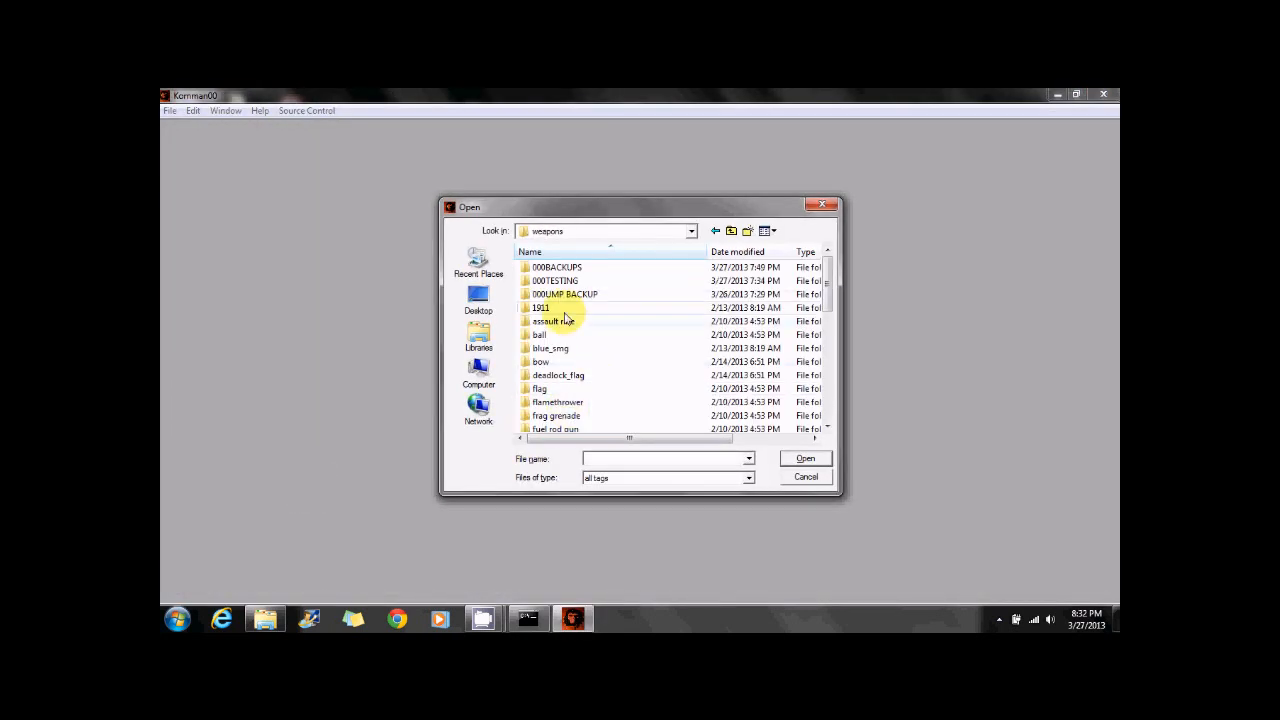
pyautogui.scroll(-8, 585, 345)
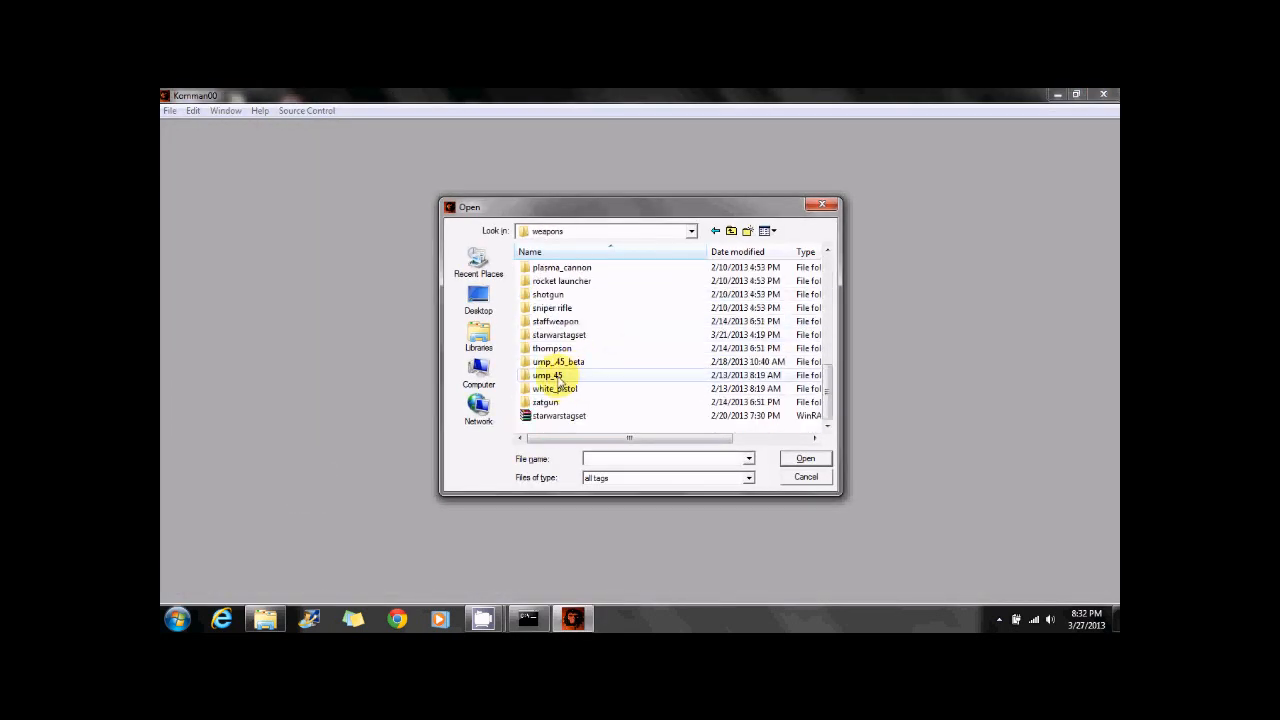
pyautogui.doubleClick(562, 378)
pyautogui.doubleClick(550, 267)
pyautogui.doubleClick(555, 283)
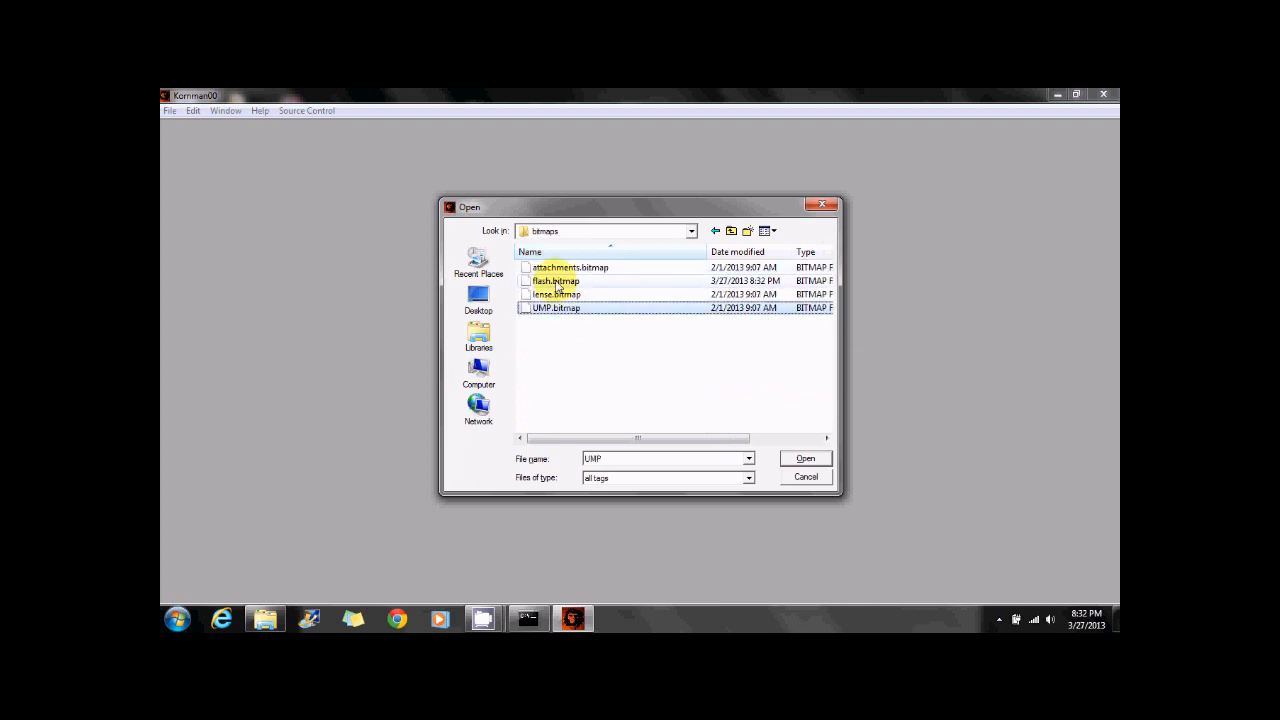
# Preview the flash bitmap's sprites with and without alpha, closing the preview when done
pyautogui.click(340, 154)
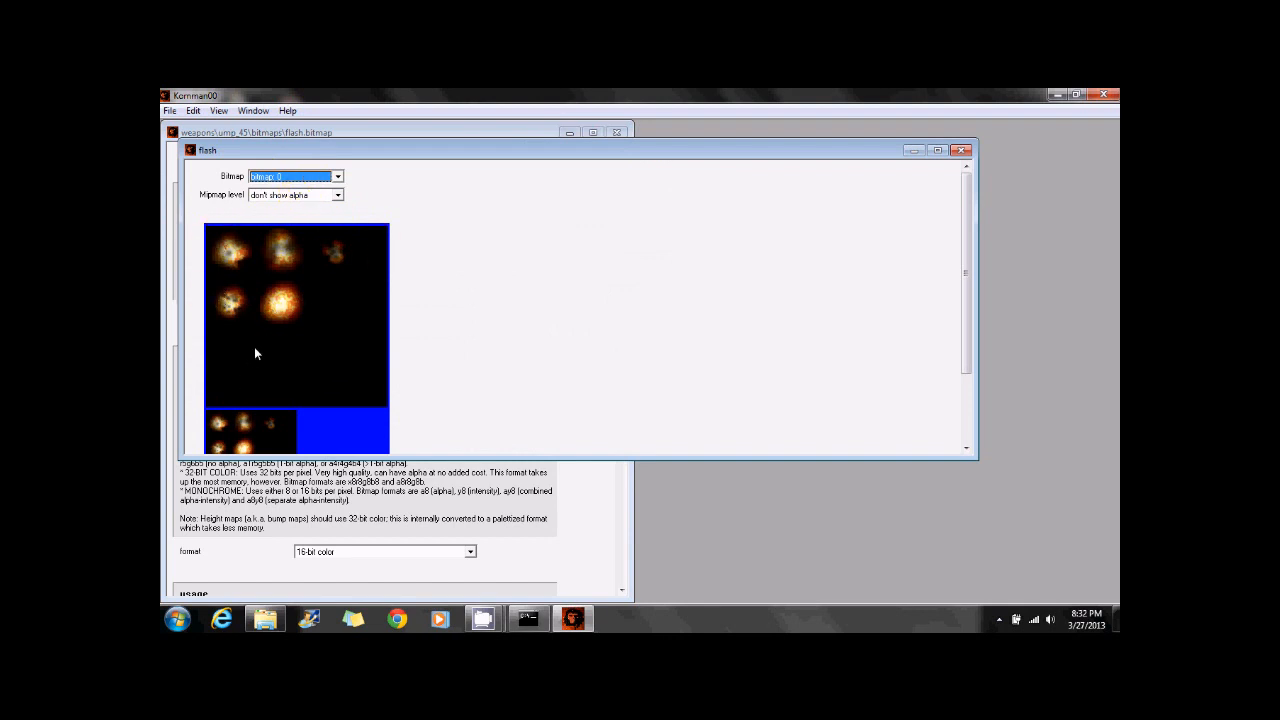
pyautogui.click(333, 195)
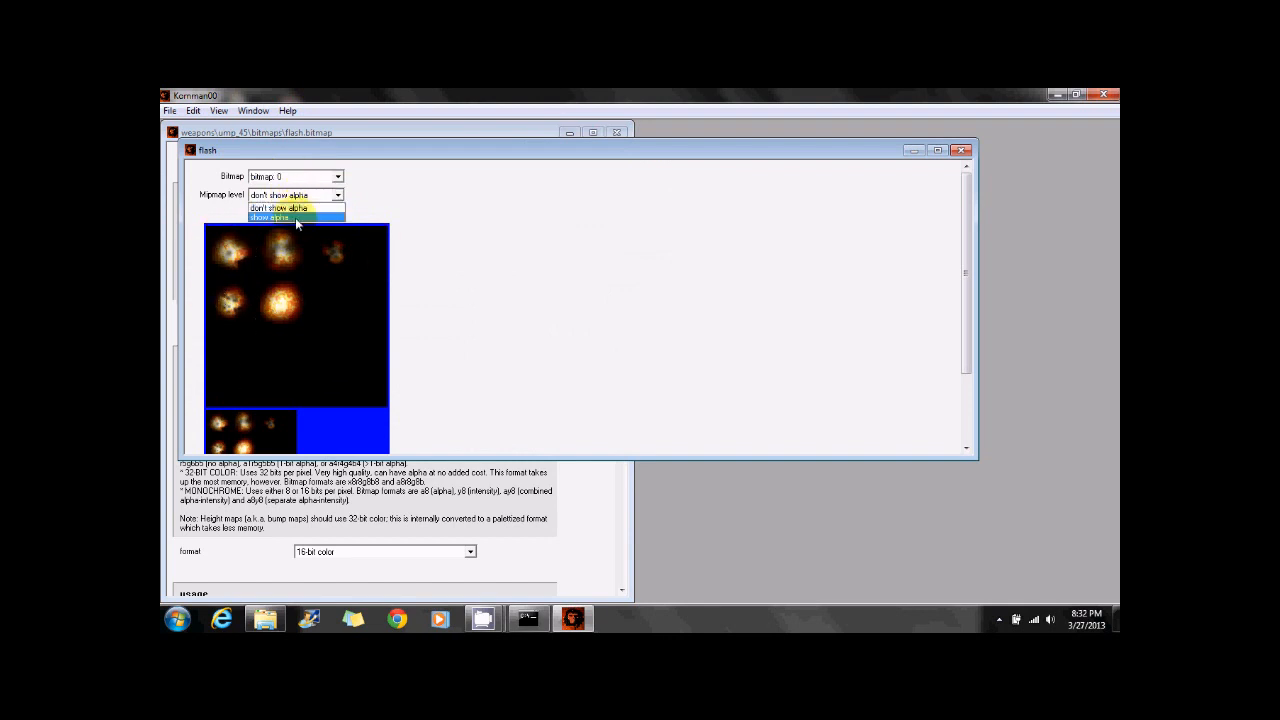
pyautogui.click(296, 217)
pyautogui.click(296, 208)
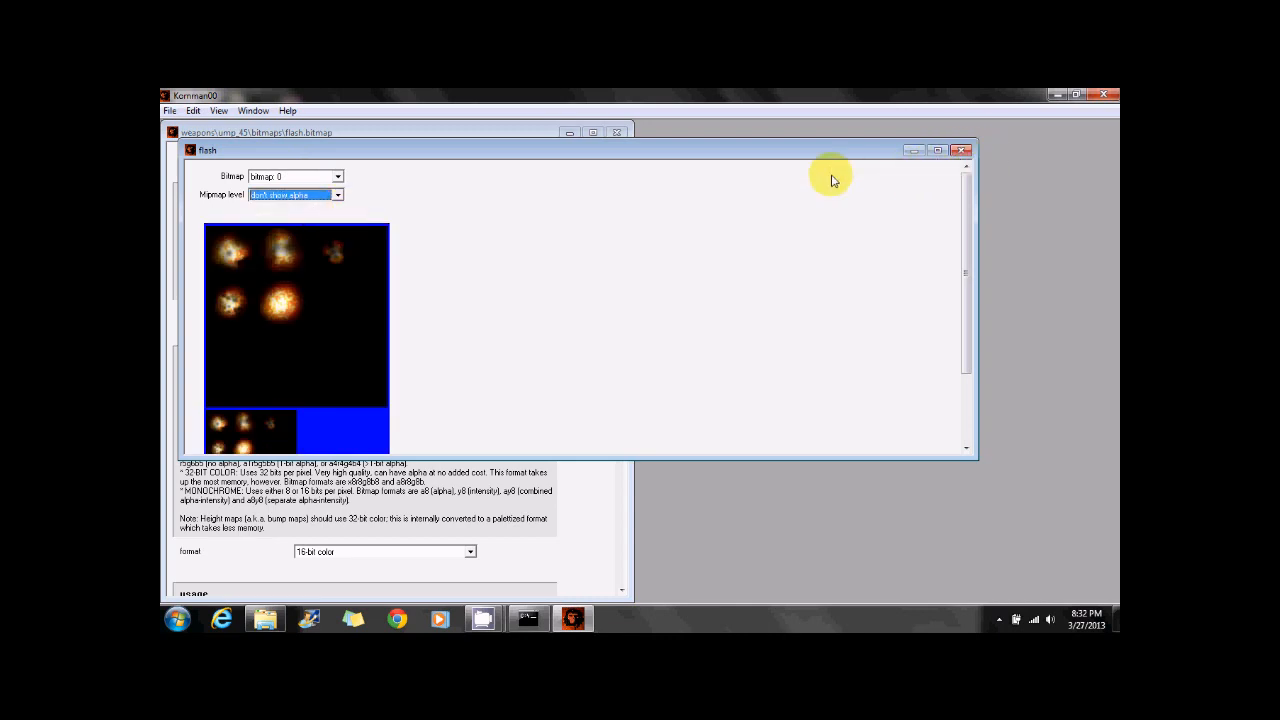
pyautogui.click(961, 151)
# Check the flash tag's list of sequences and display the import #0 sequence
pyautogui.moveTo(622, 236); pyautogui.dragTo(614, 506)
pyautogui.click(322, 262)
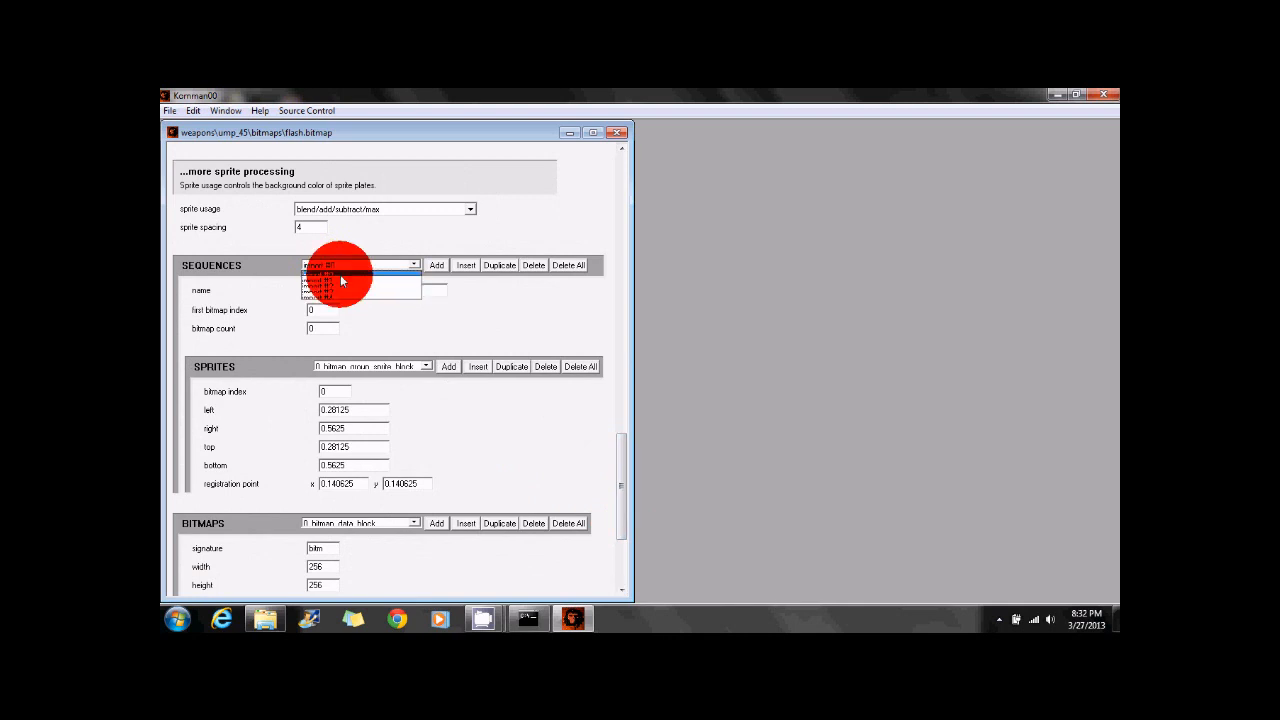
pyautogui.click(335, 274)
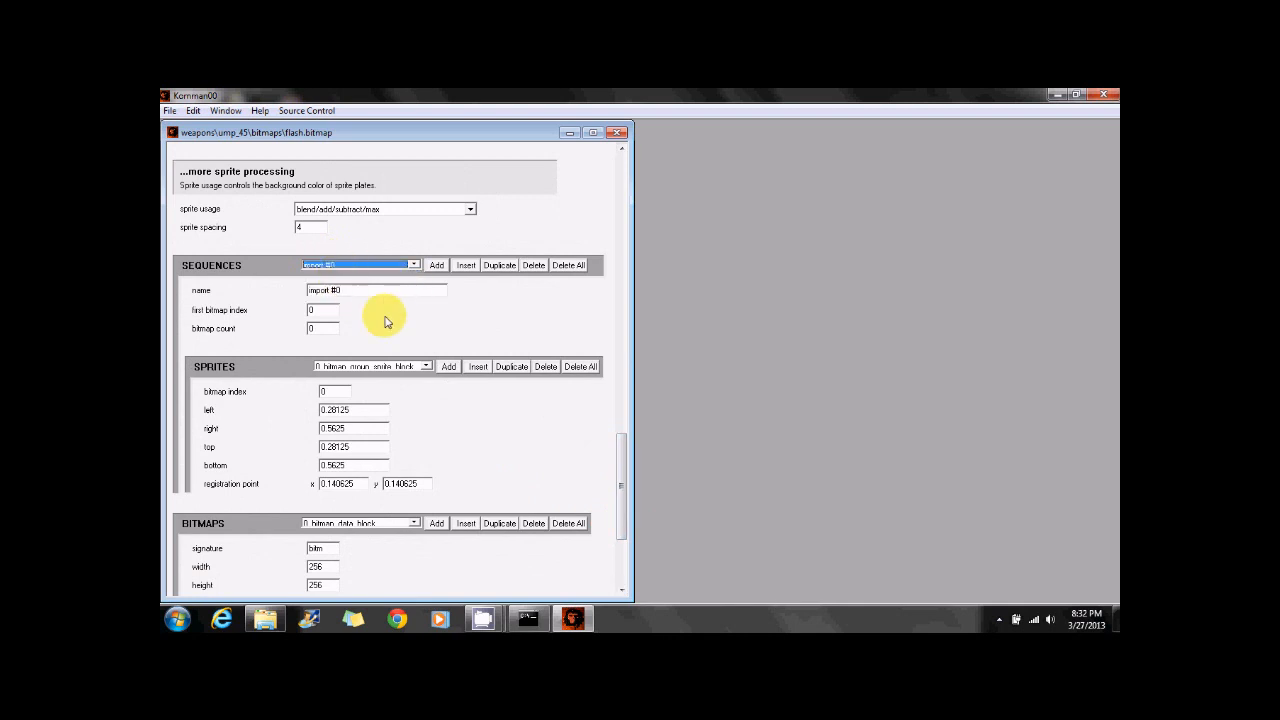
# Close the flash bitmap tag and create a new tag of the particle group
pyautogui.click(617, 133)
pyautogui.click(169, 111)
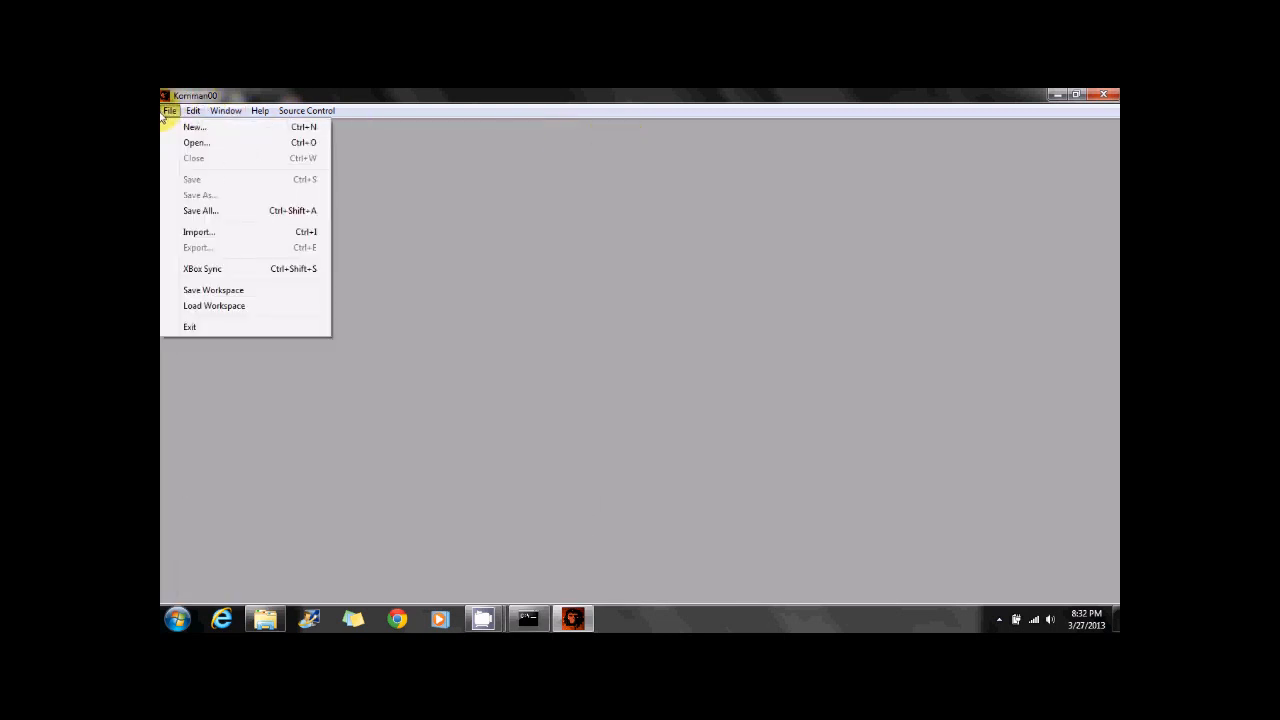
pyautogui.click(194, 127)
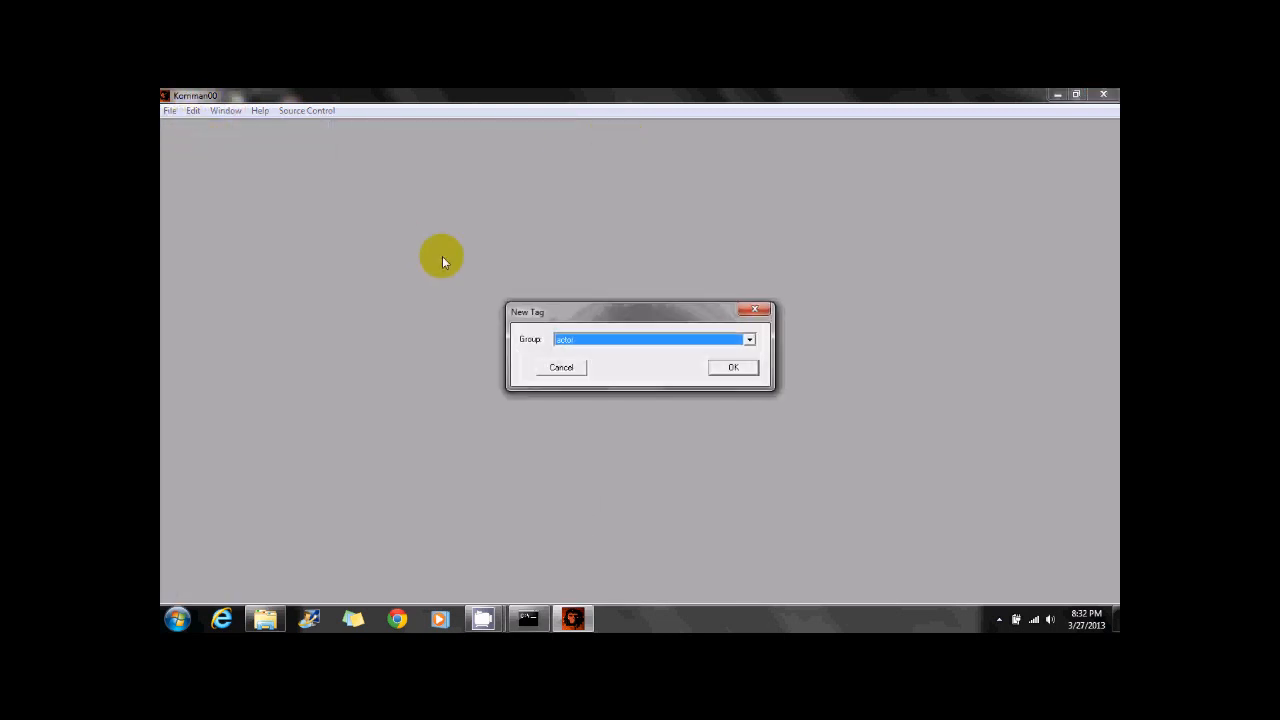
pyautogui.press('p')
pyautogui.press('Return')
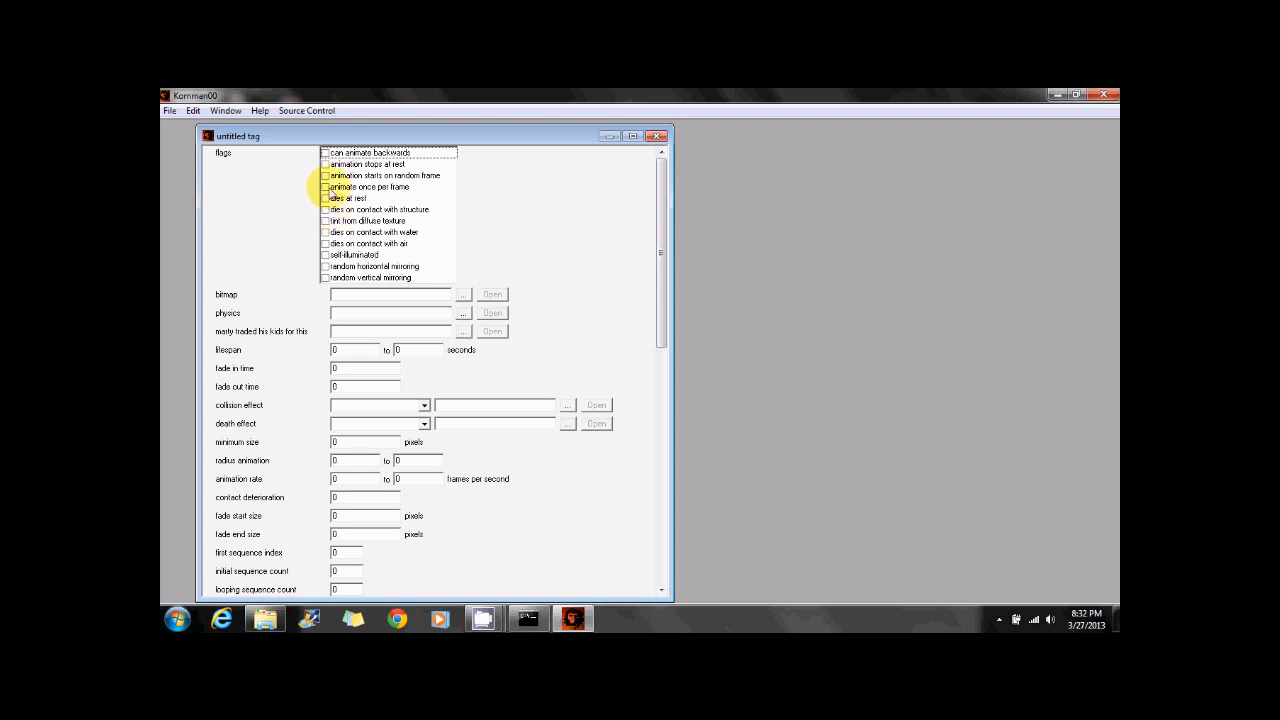
# Enable the animate once per frame, dies on contact with water, self-illuminated and random vertical mirroring flags, and set the bitmap to weapons\ump_45\bitmaps\flash
pyautogui.click(326, 187)
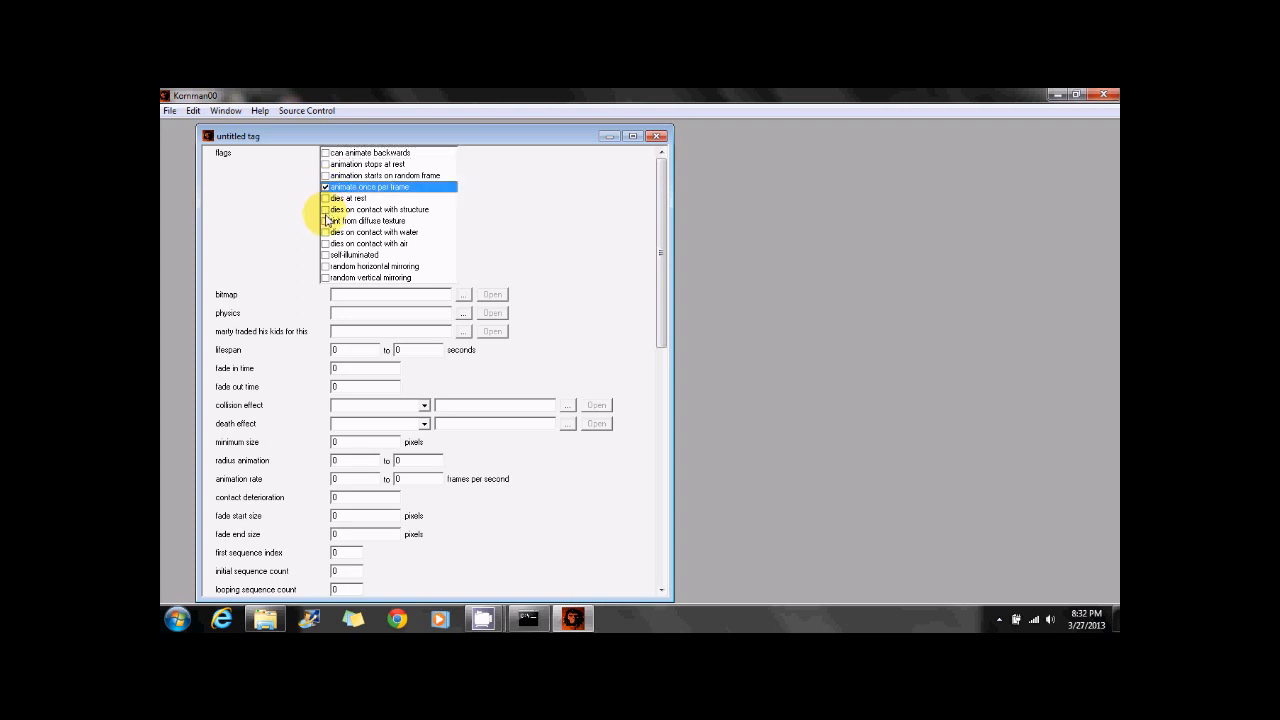
pyautogui.click(327, 241)
pyautogui.click(327, 235)
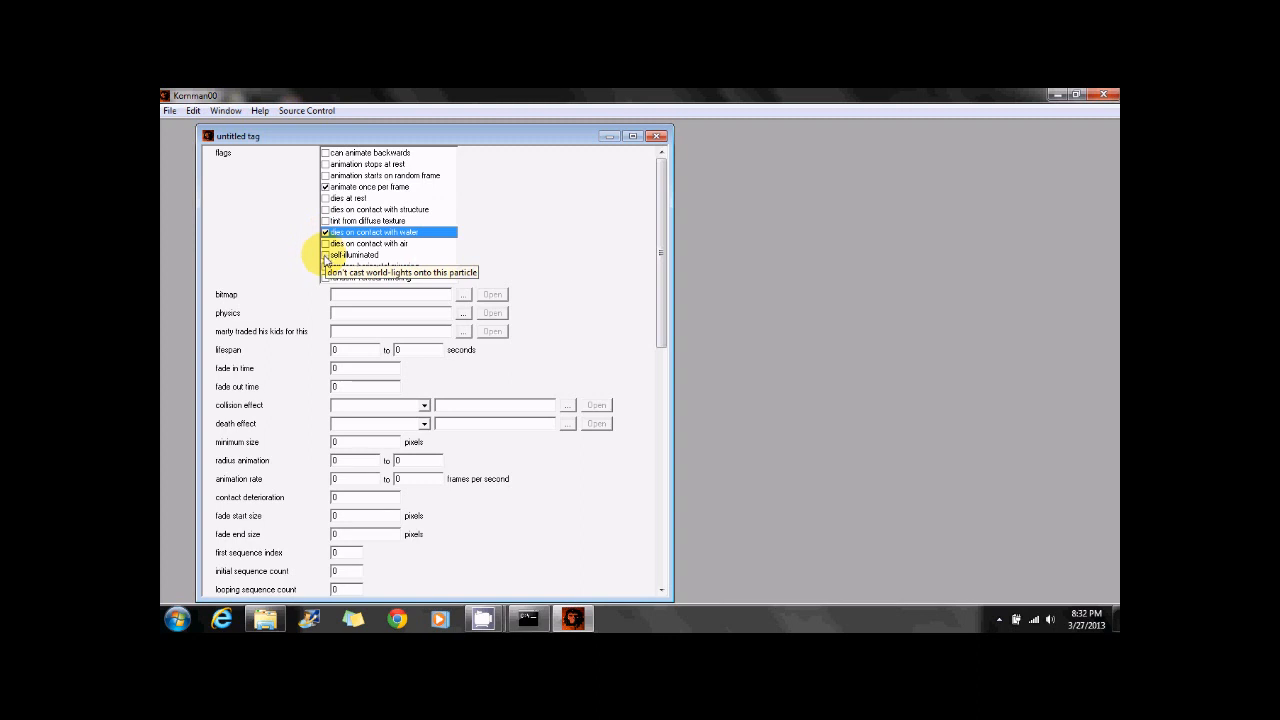
pyautogui.click(326, 256)
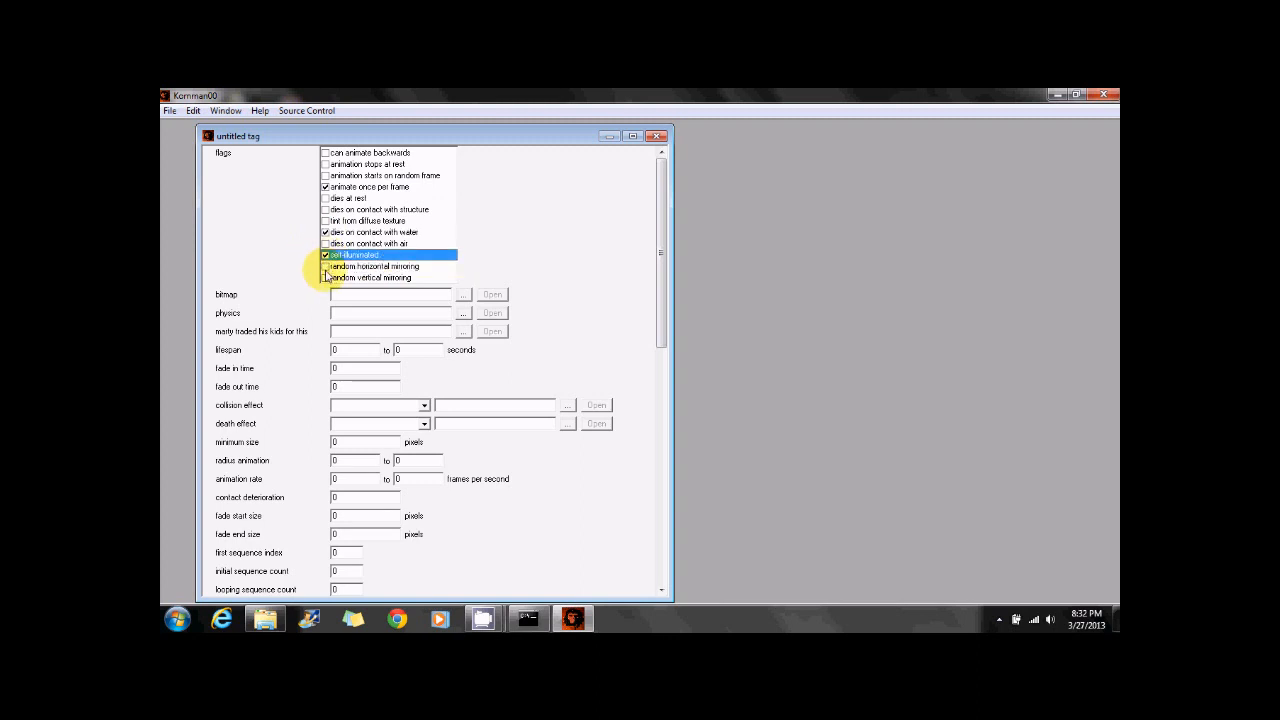
pyautogui.click(326, 279)
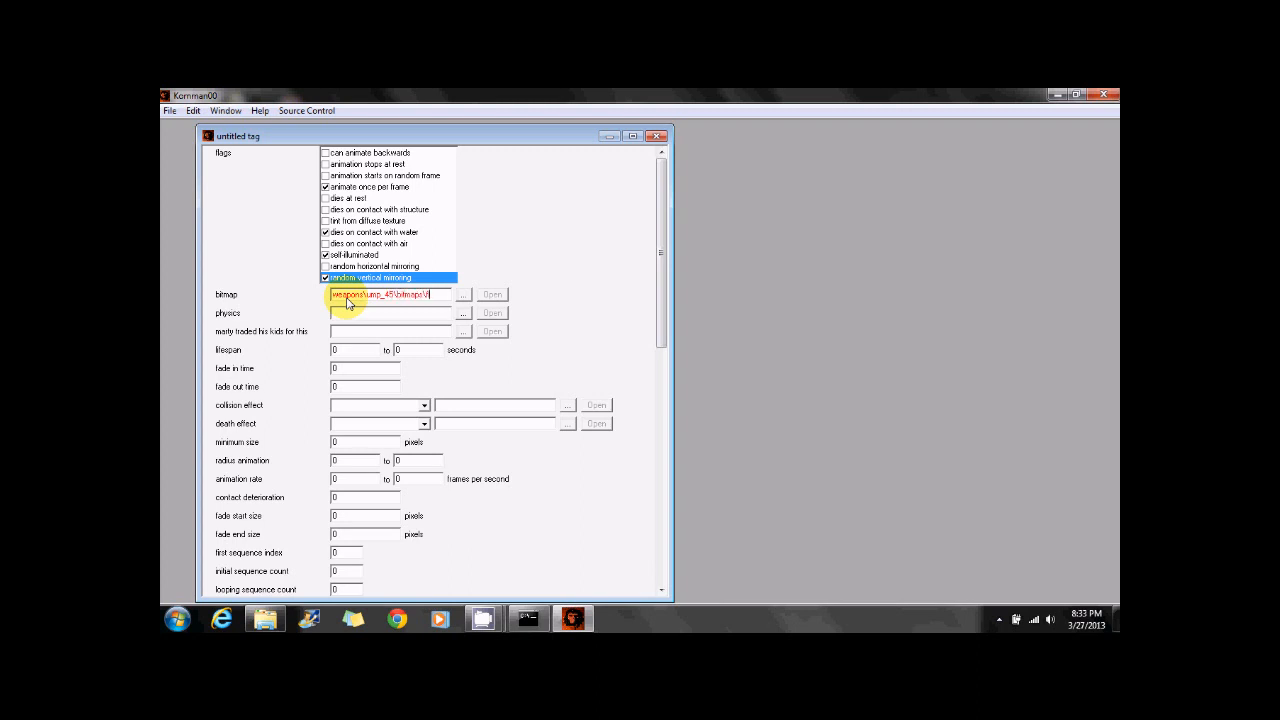
# Set the physics reference to effects\point physics\cold smoke cloud, checking the subfolder name in the effects tags folder
pyautogui.click(357, 314)
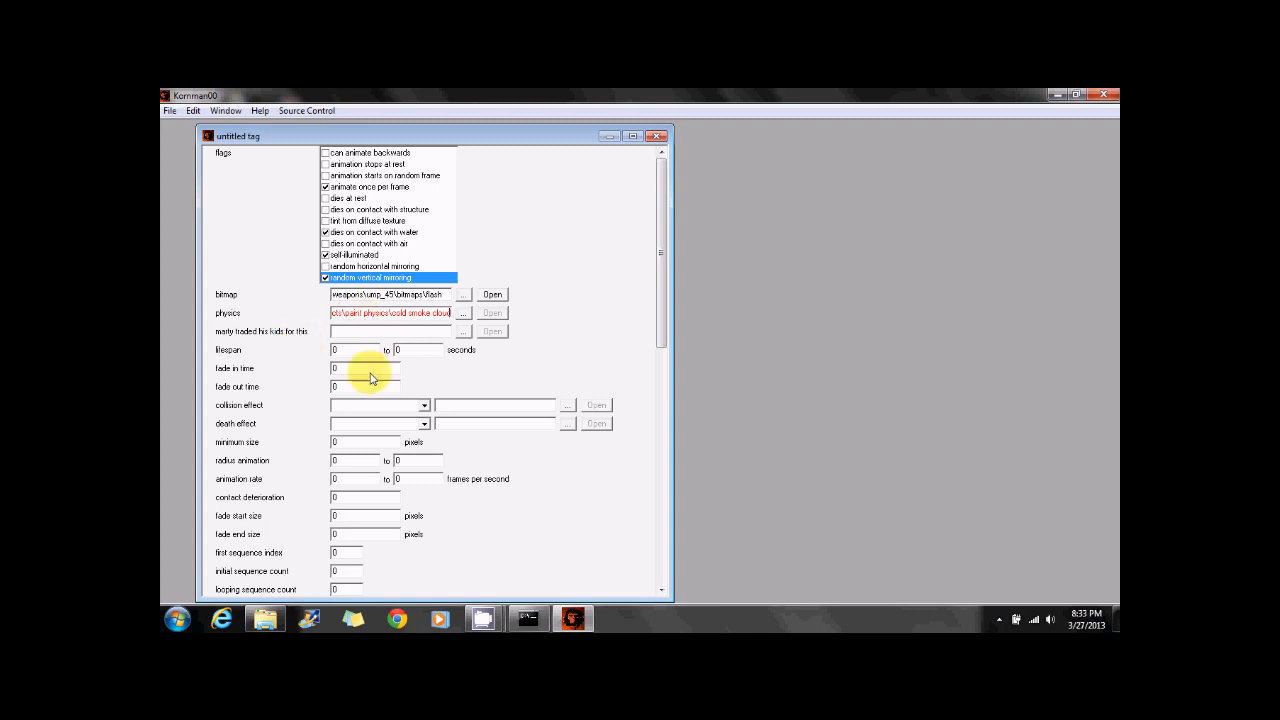
pyautogui.click(462, 313)
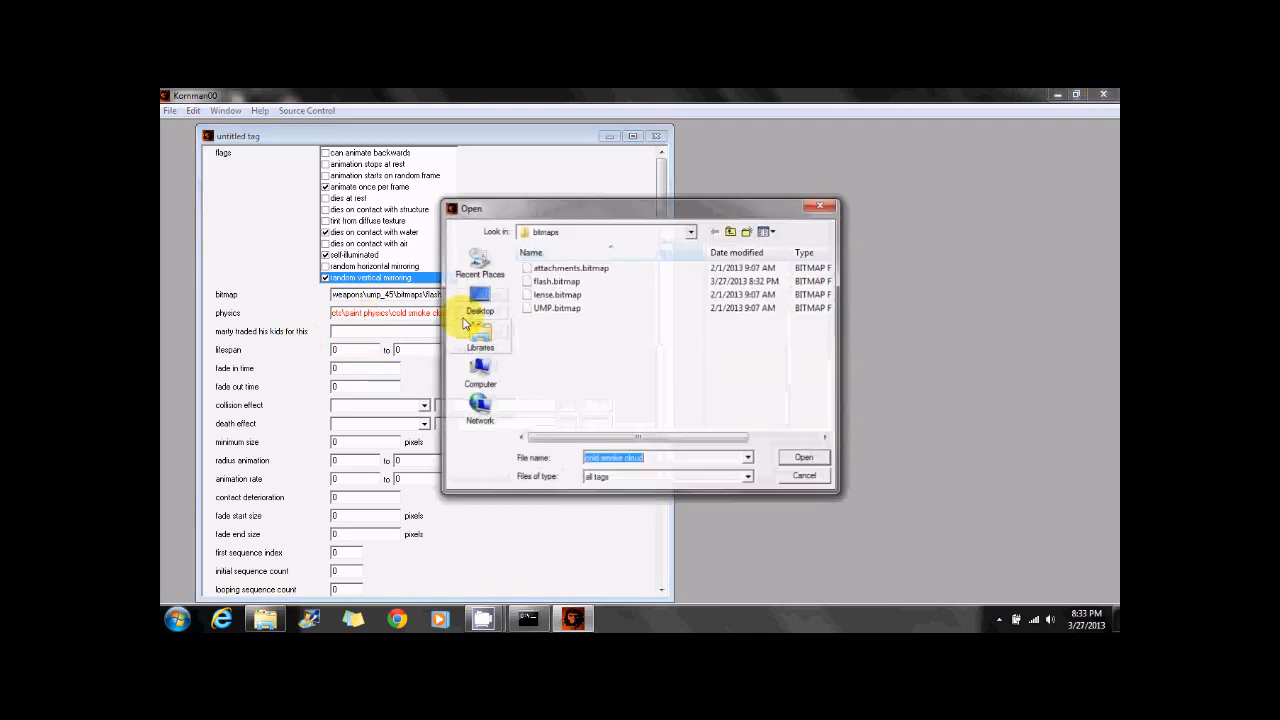
pyautogui.click(731, 232)
pyautogui.click(731, 232)
pyautogui.click(731, 232)
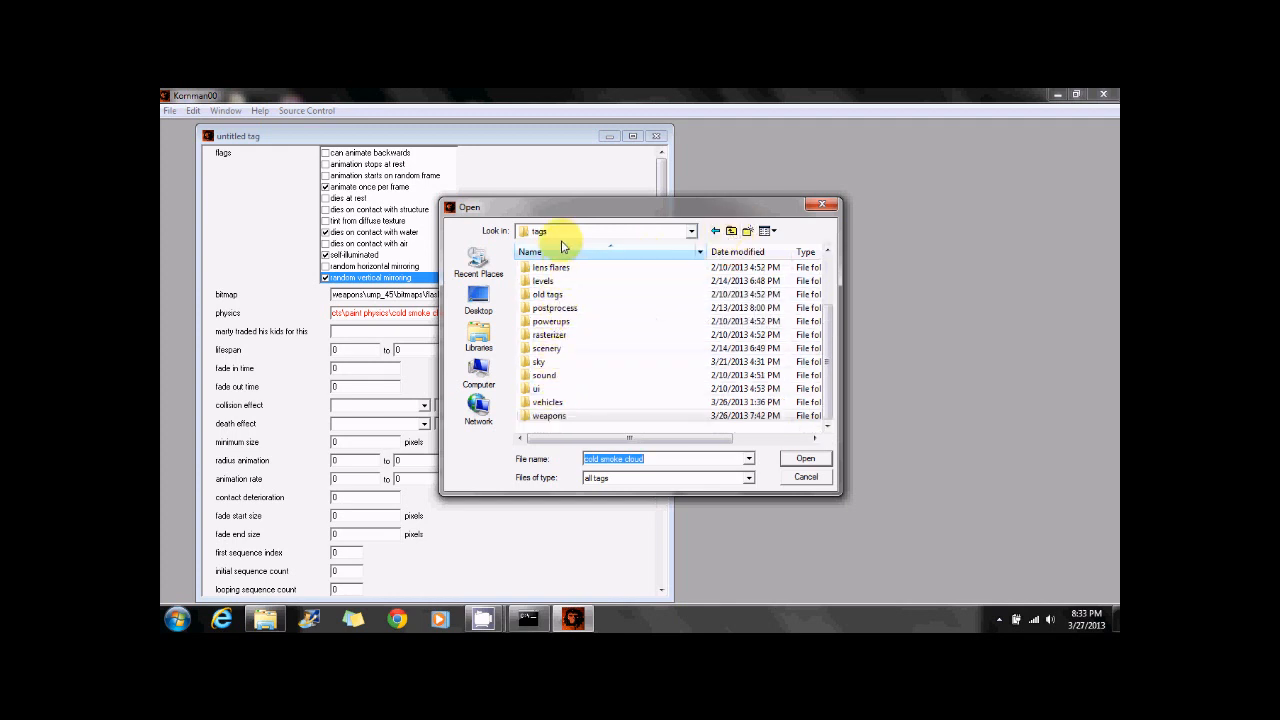
pyautogui.scroll(2, 550, 320)
pyautogui.click(553, 295)
pyautogui.doubleClick(553, 295)
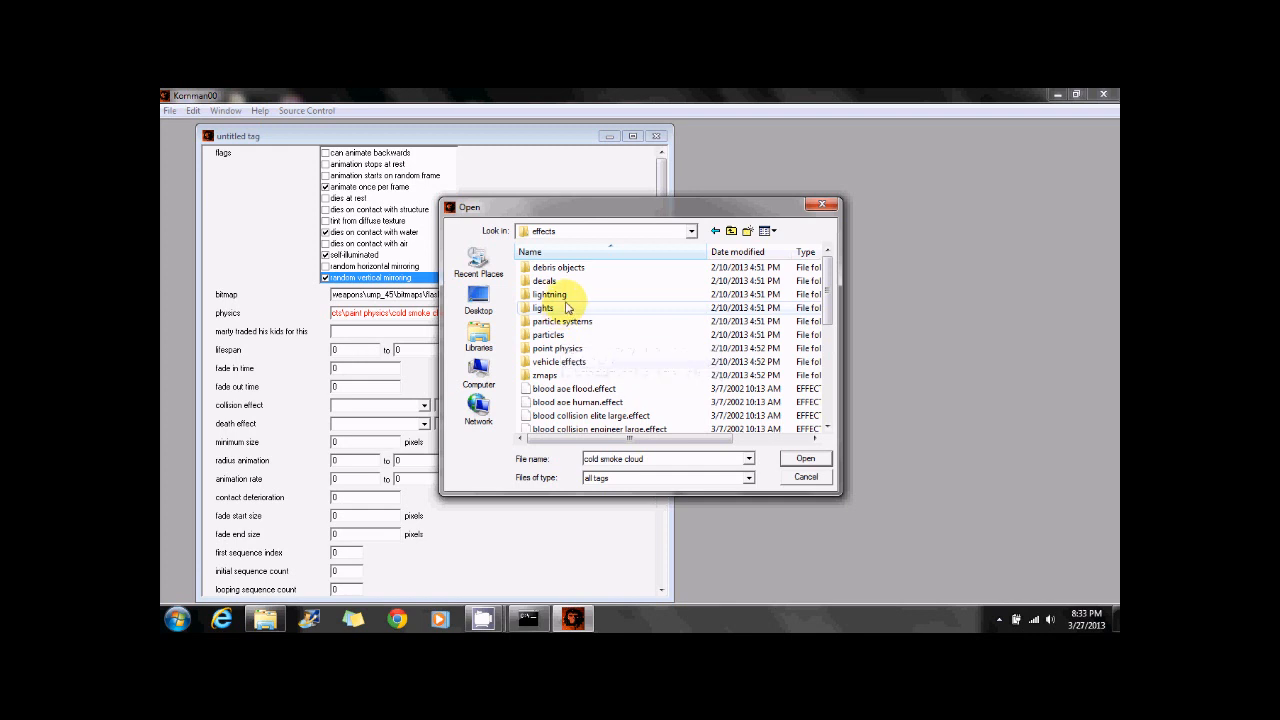
pyautogui.click(822, 205)
pyautogui.moveTo(349, 312); pyautogui.dragTo(355, 312)
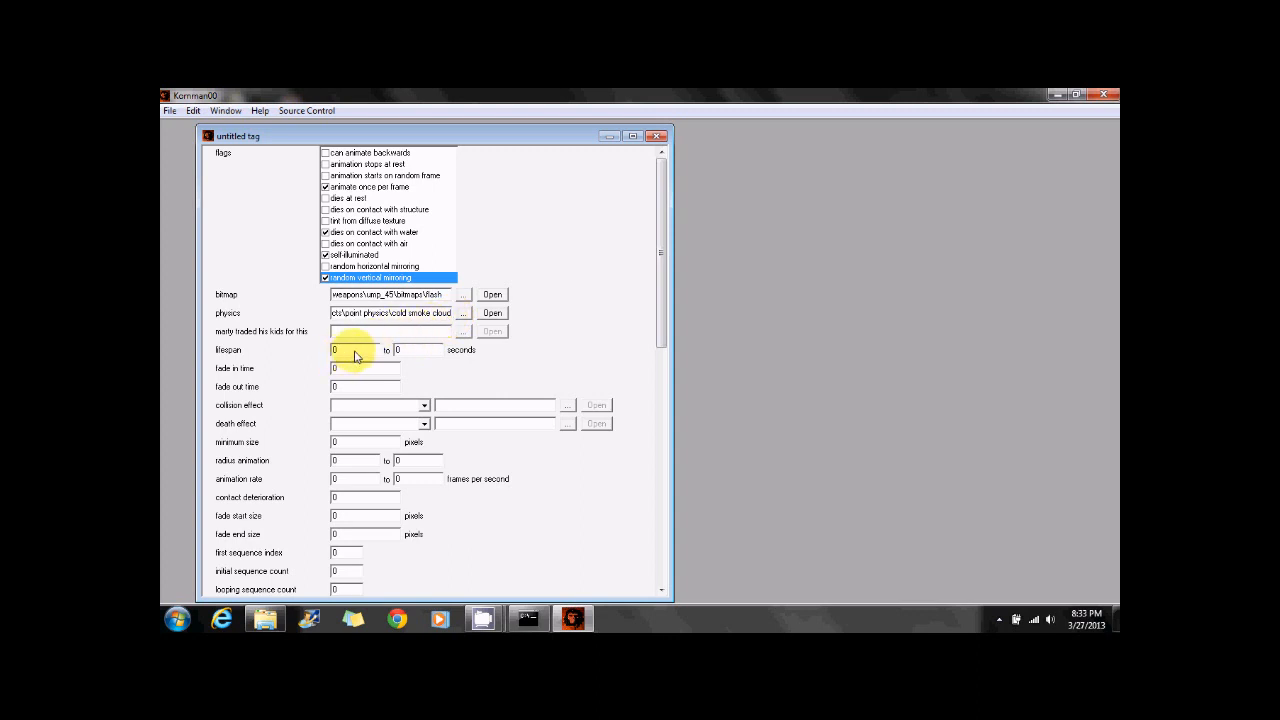
# Set the particle's lifespan to 0.075 to 0.075 seconds and its animation rate to 30 to 30 frames per second
pyautogui.moveTo(355, 355); pyautogui.dragTo(315, 355)
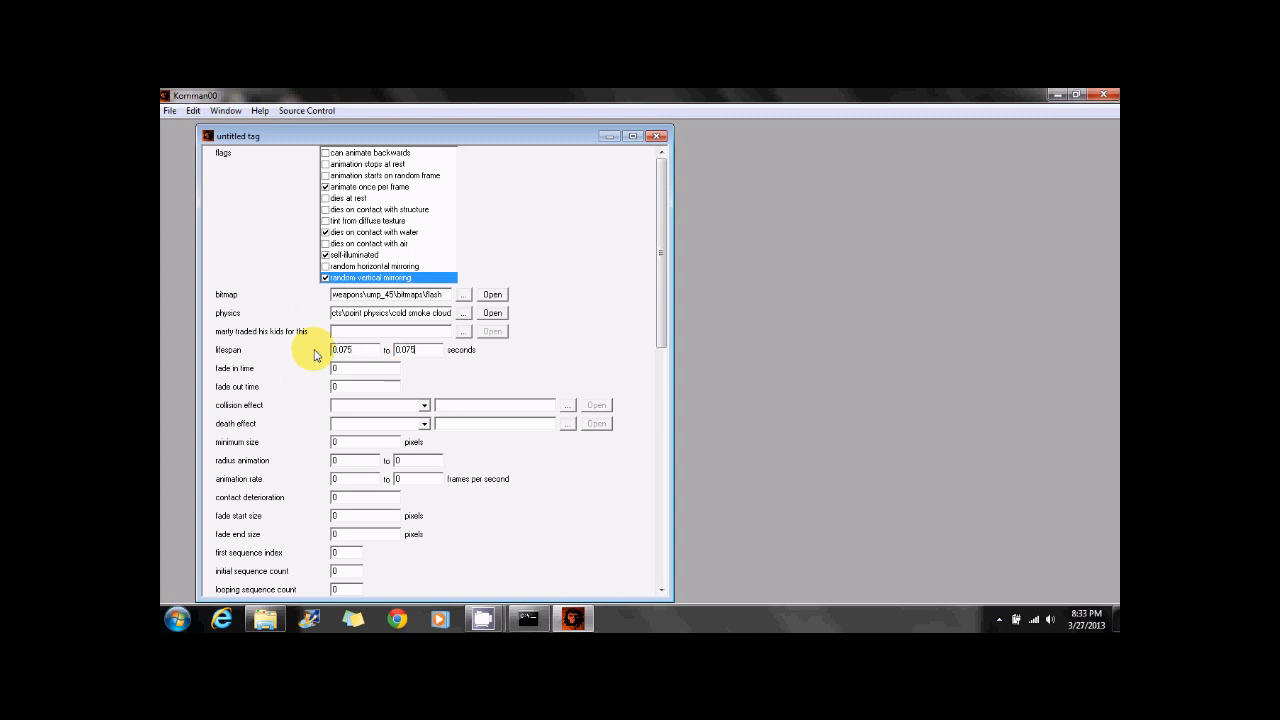
pyautogui.press('Tab')
pyautogui.press('Tab')
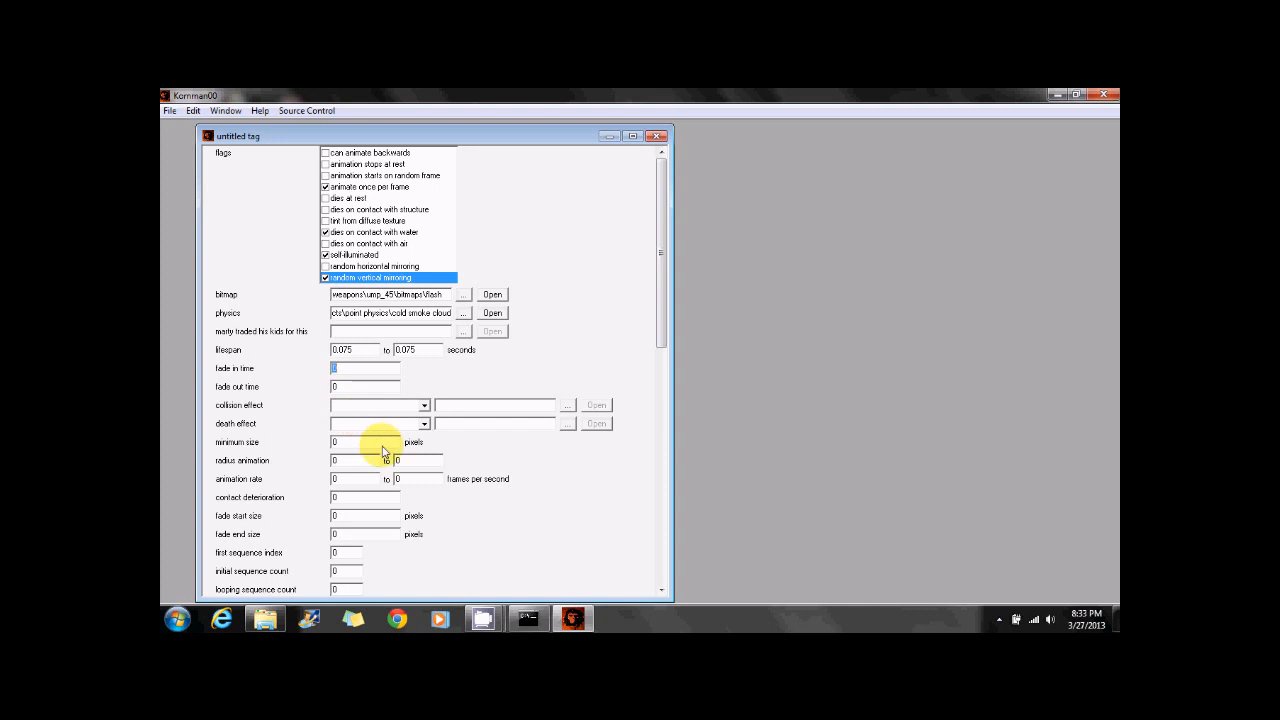
pyautogui.moveTo(352, 484); pyautogui.dragTo(300, 483)
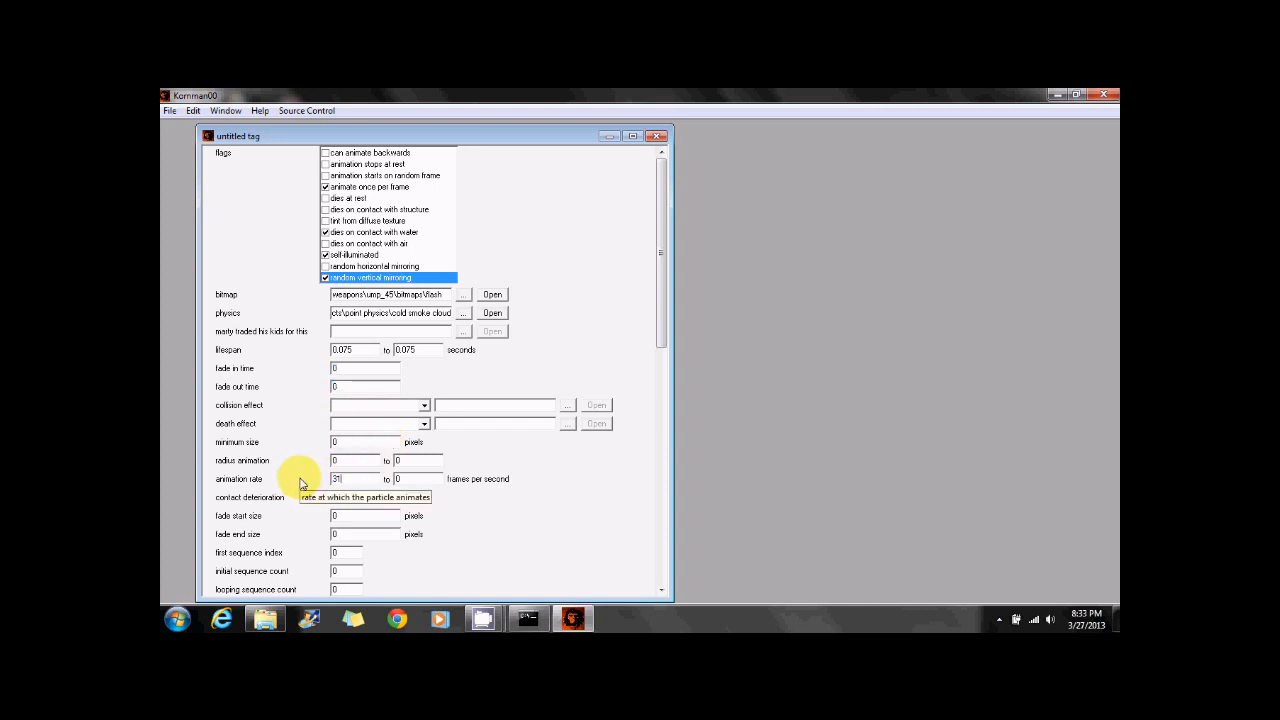
pyautogui.write('0')
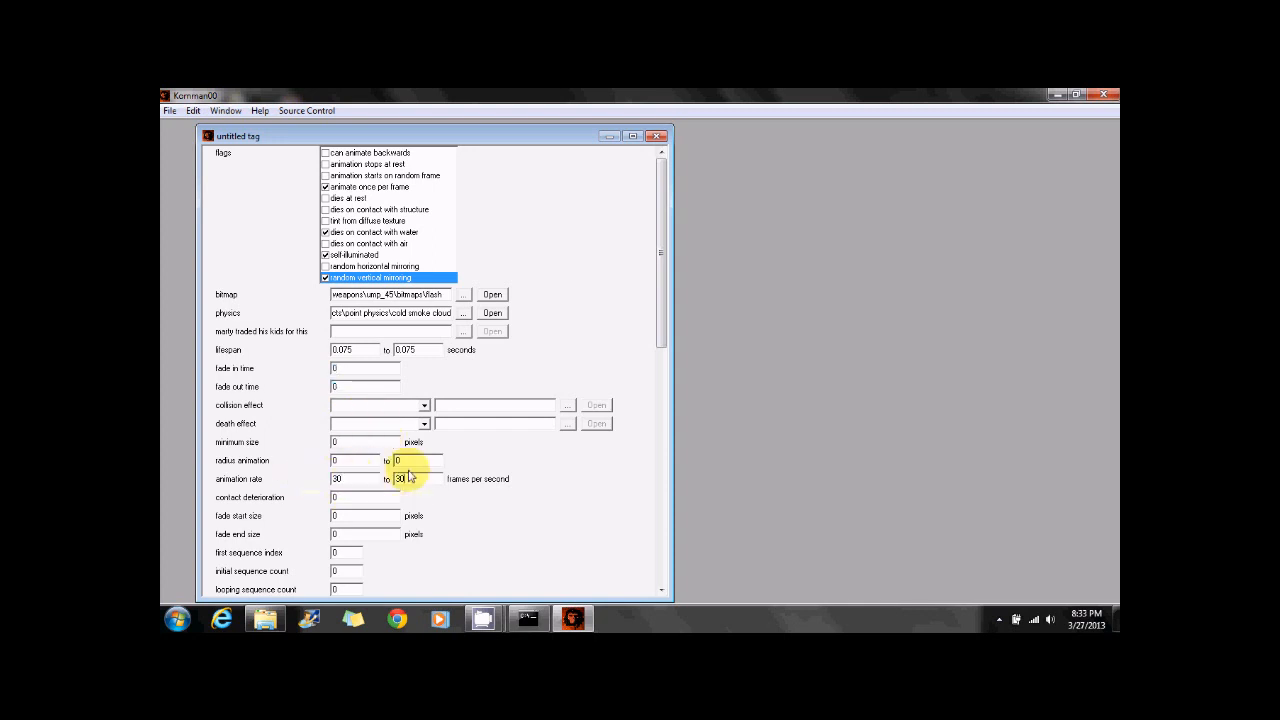
# Set the particle's initial sequence count to 5 and its orientation to parallel to direction
pyautogui.moveTo(663, 329); pyautogui.dragTo(597, 432)
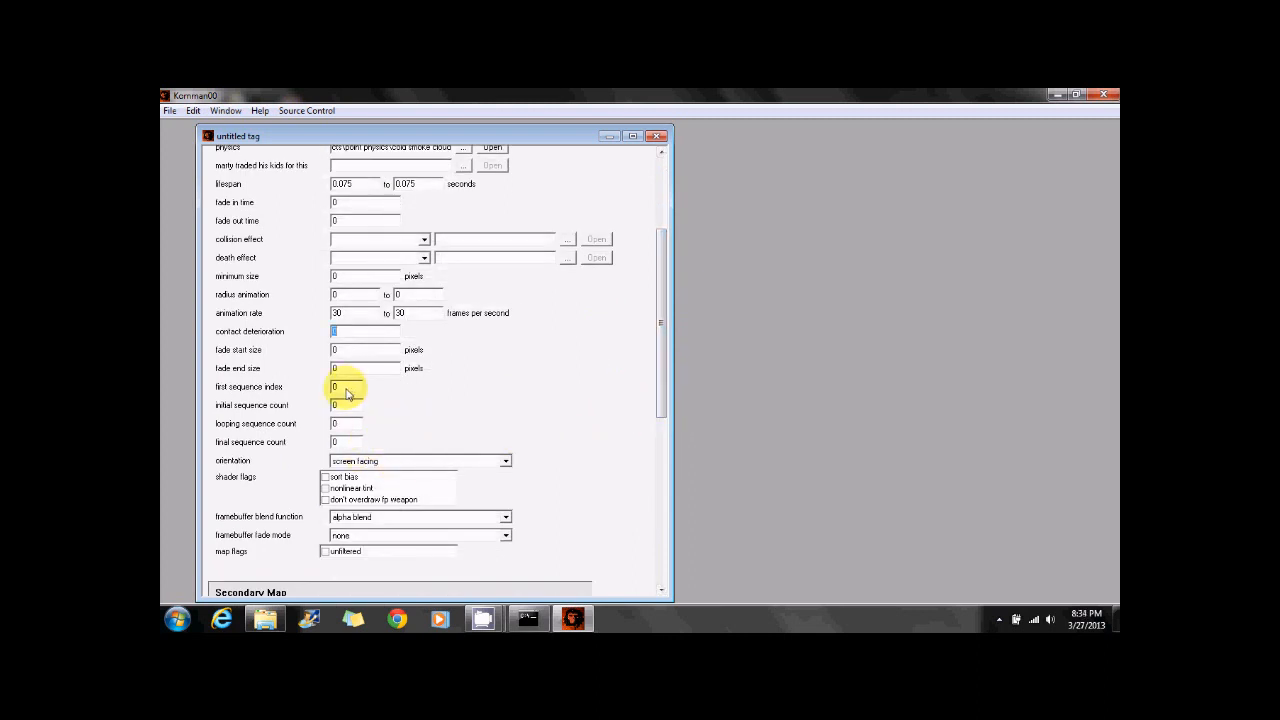
pyautogui.click(345, 388)
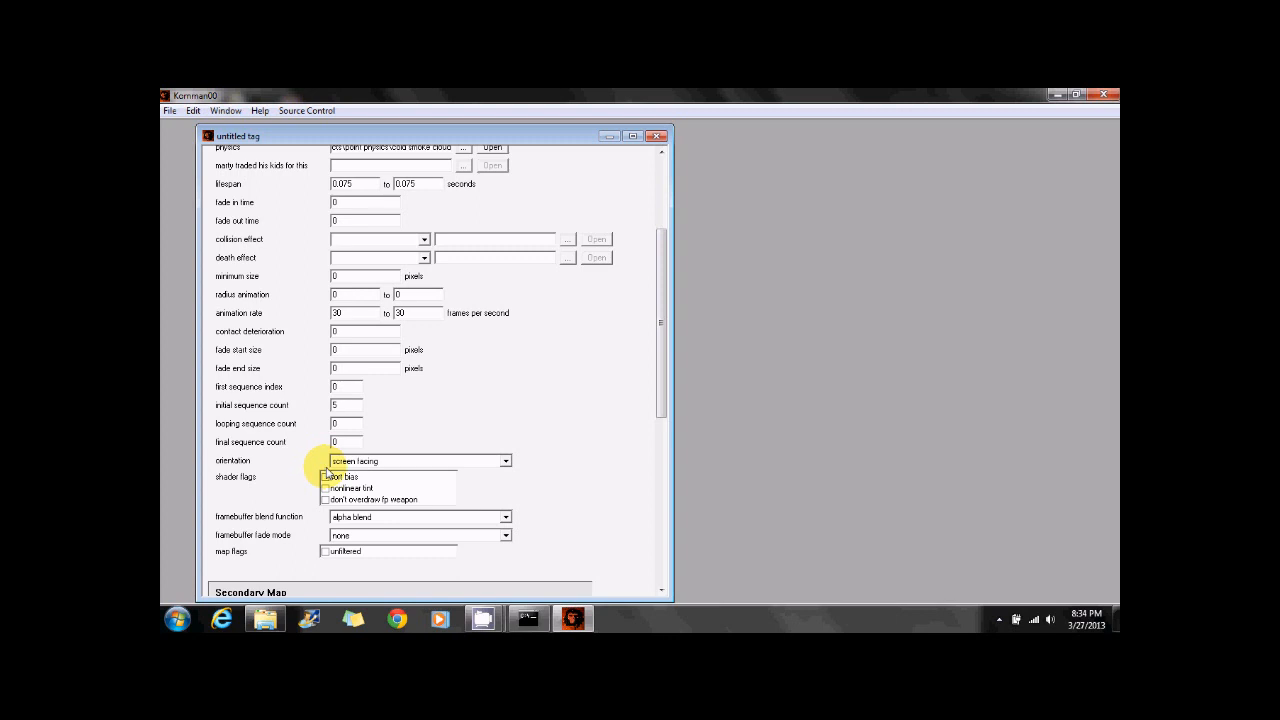
pyautogui.click(360, 460)
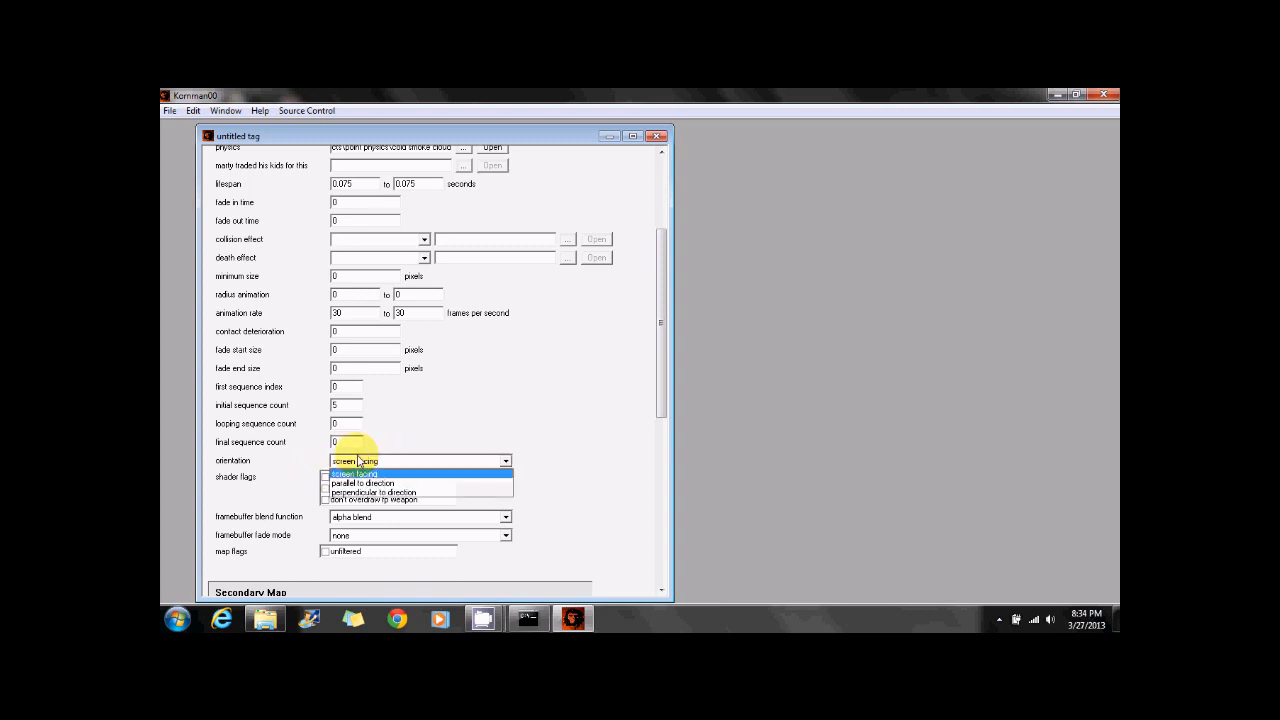
pyautogui.click(360, 484)
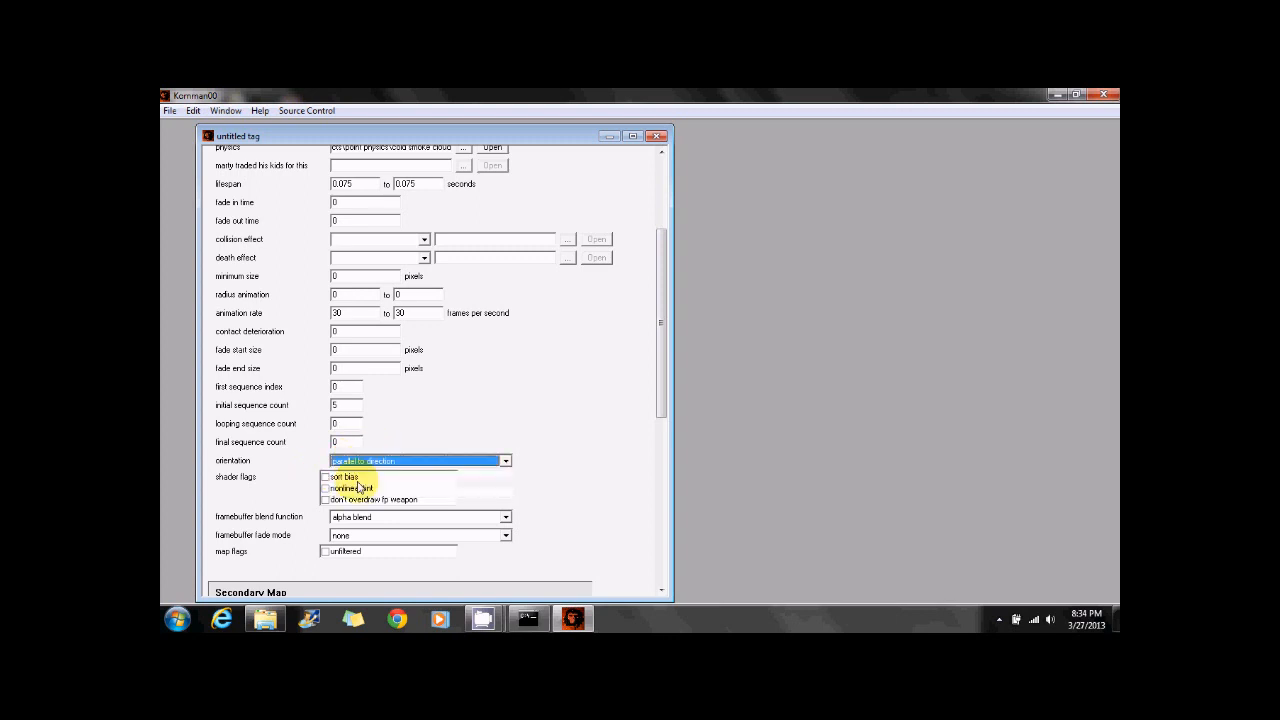
# Enable the sort bias shader flag and set the framebuffer blend function to add
pyautogui.click(325, 477)
pyautogui.click(345, 517)
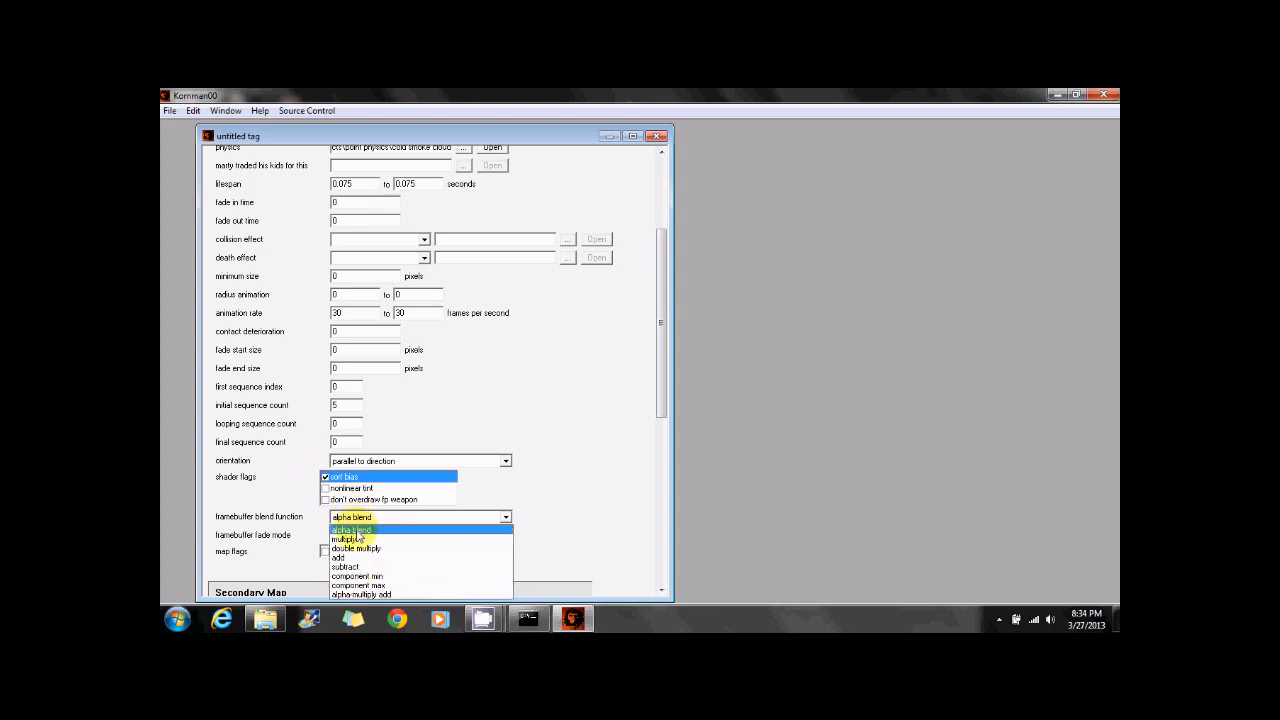
pyautogui.click(344, 558)
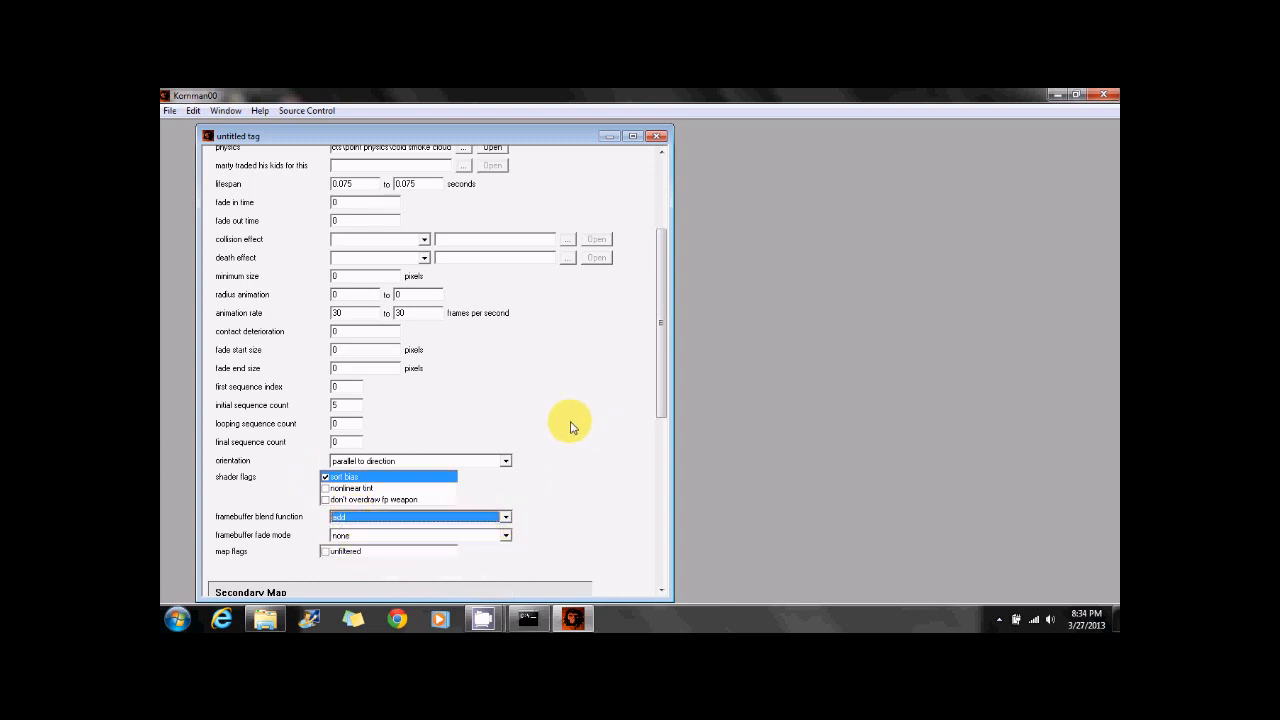
# Save the particle tag as flash in the weapons\ump_45 folder
pyautogui.click(169, 110)
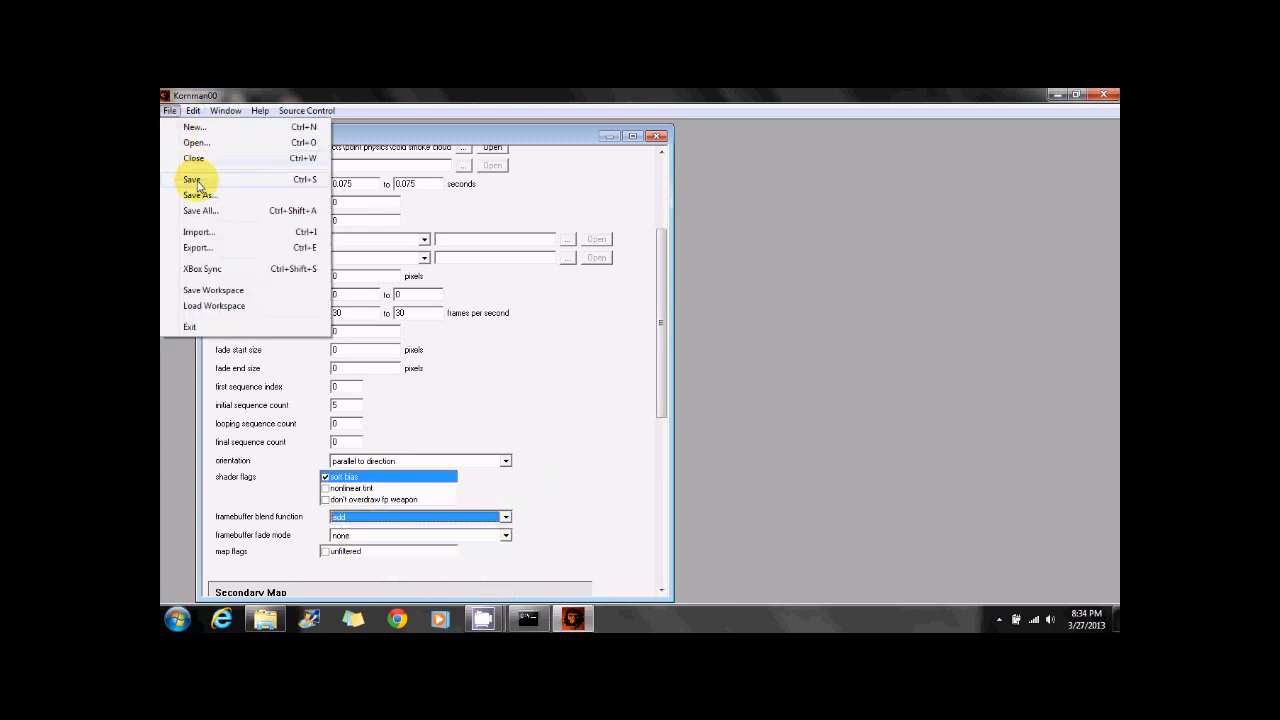
pyautogui.click(192, 205)
pyautogui.click(600, 336)
pyautogui.scroll(-2, 600, 337)
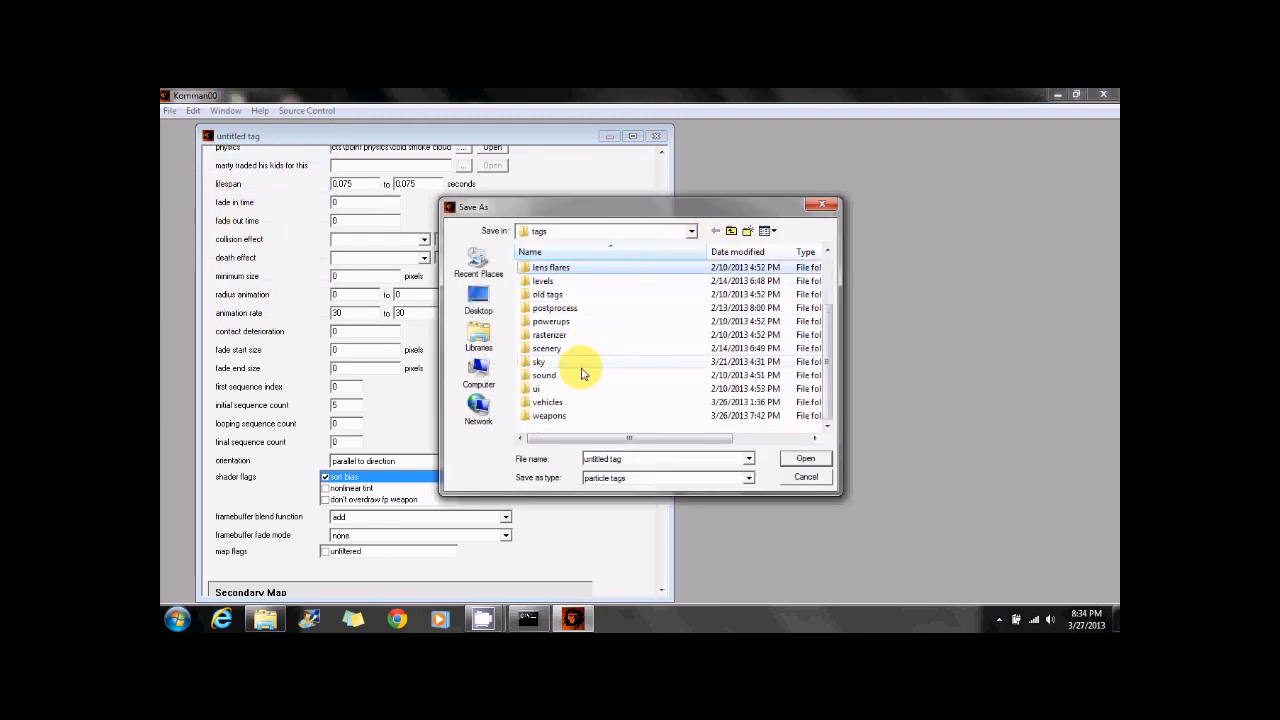
pyautogui.doubleClick(563, 416)
pyautogui.scroll(-5, 590, 370)
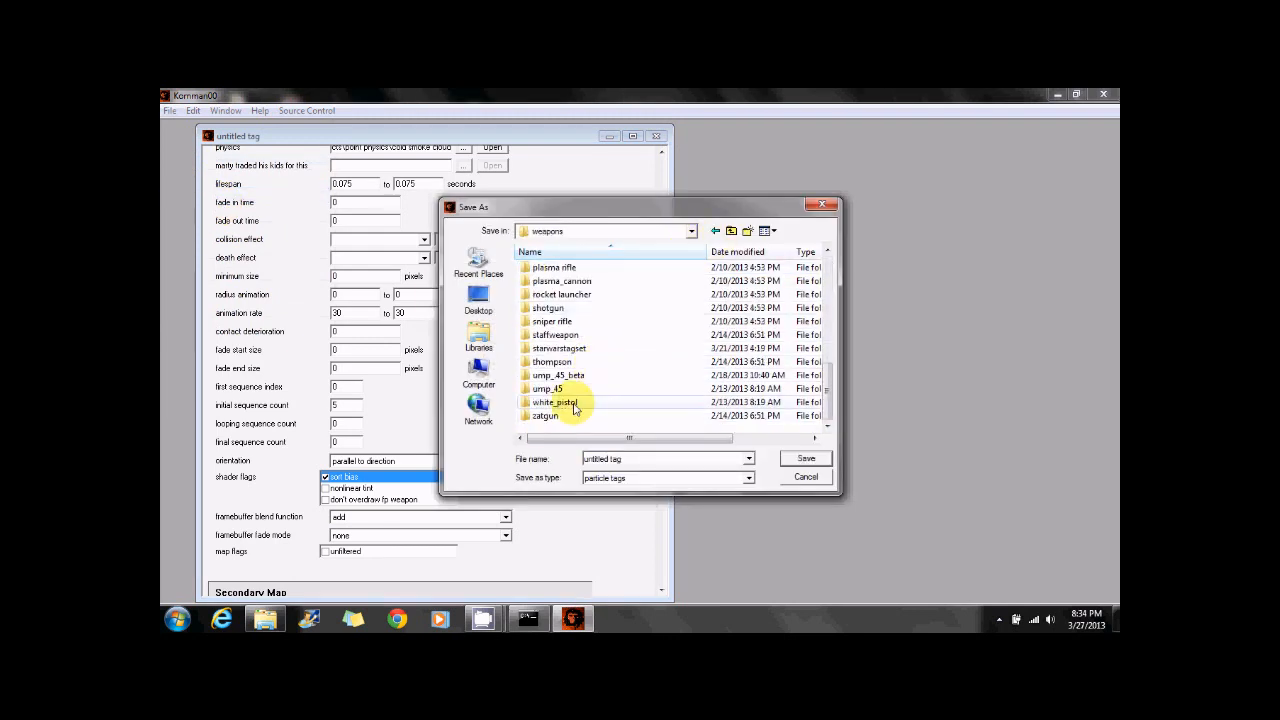
pyautogui.doubleClick(572, 378)
pyautogui.click(730, 231)
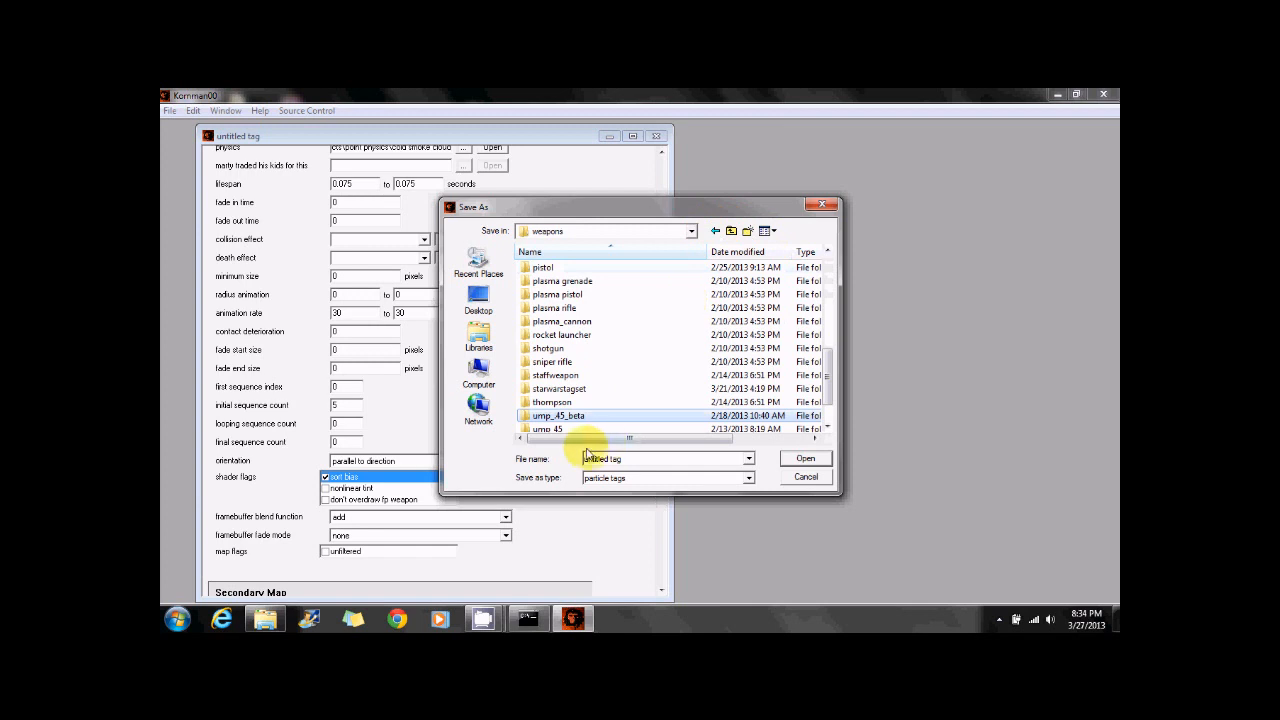
pyautogui.doubleClick(567, 431)
pyautogui.doubleClick(630, 462)
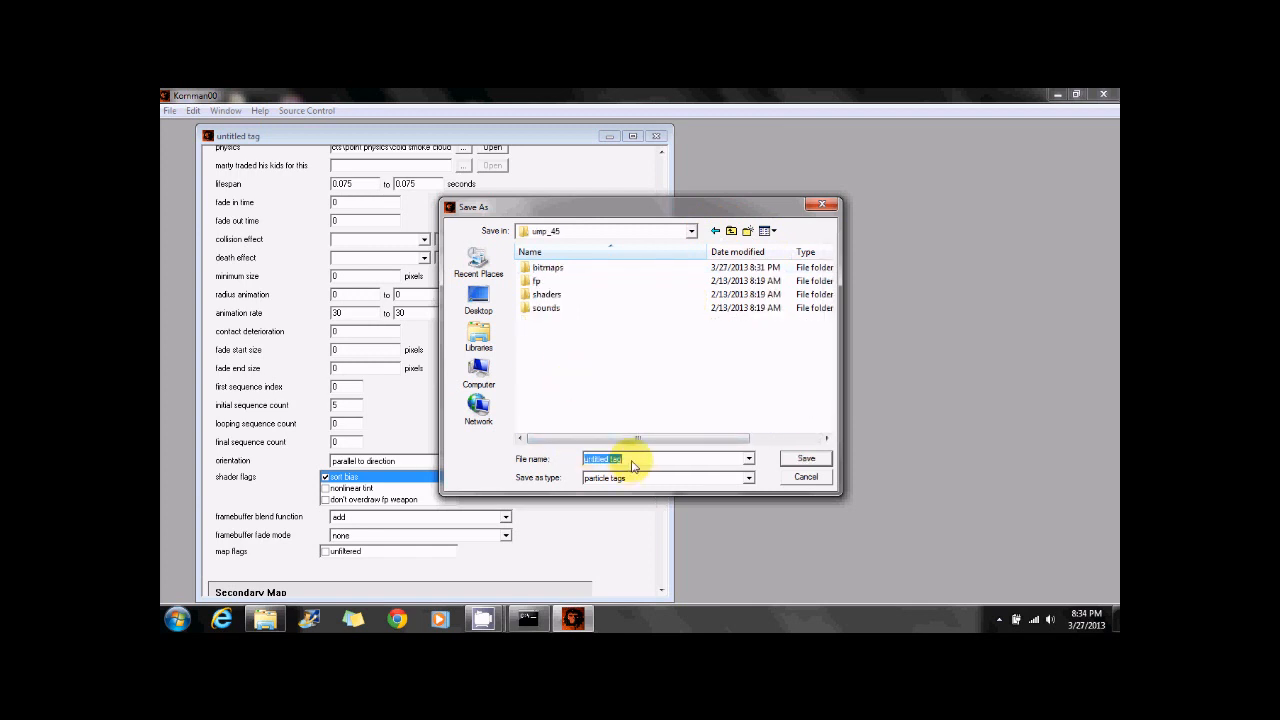
pyautogui.write('flash')
pyautogui.press('Return')
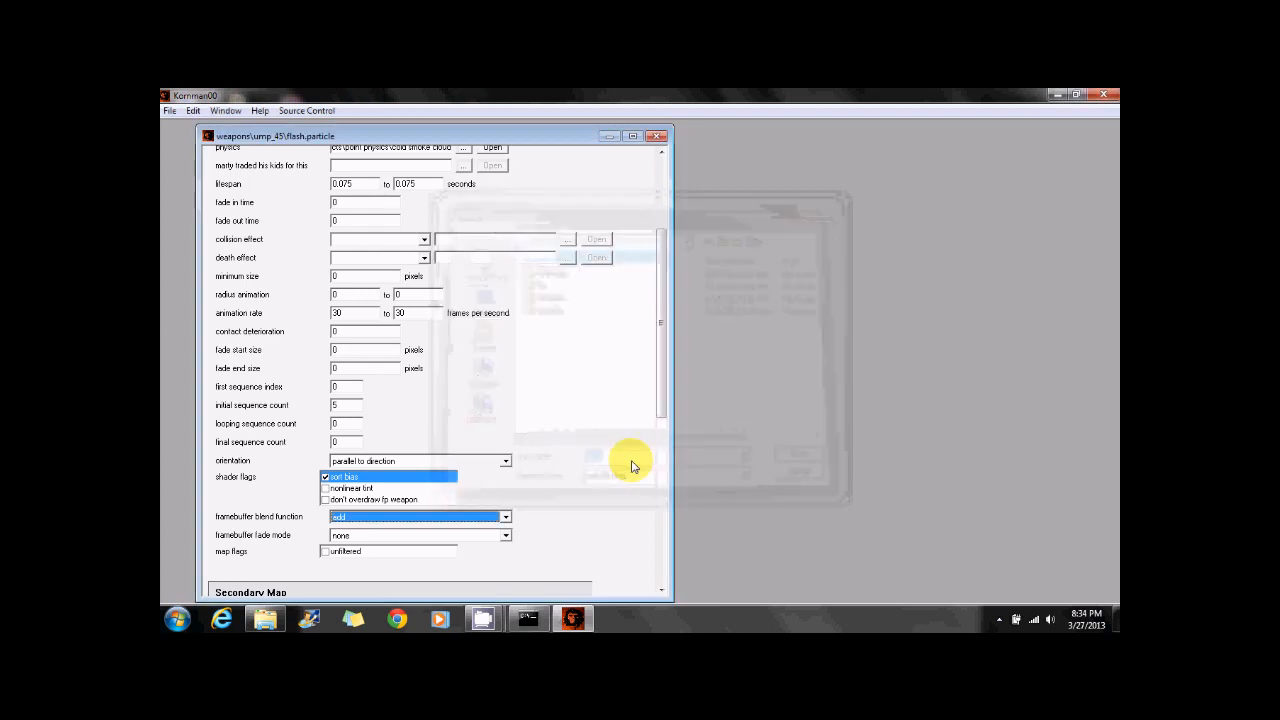
# Enable random horizontal mirroring and set the particle's orientation to screen facing
pyautogui.moveTo(666, 346); pyautogui.dragTo(593, 229)
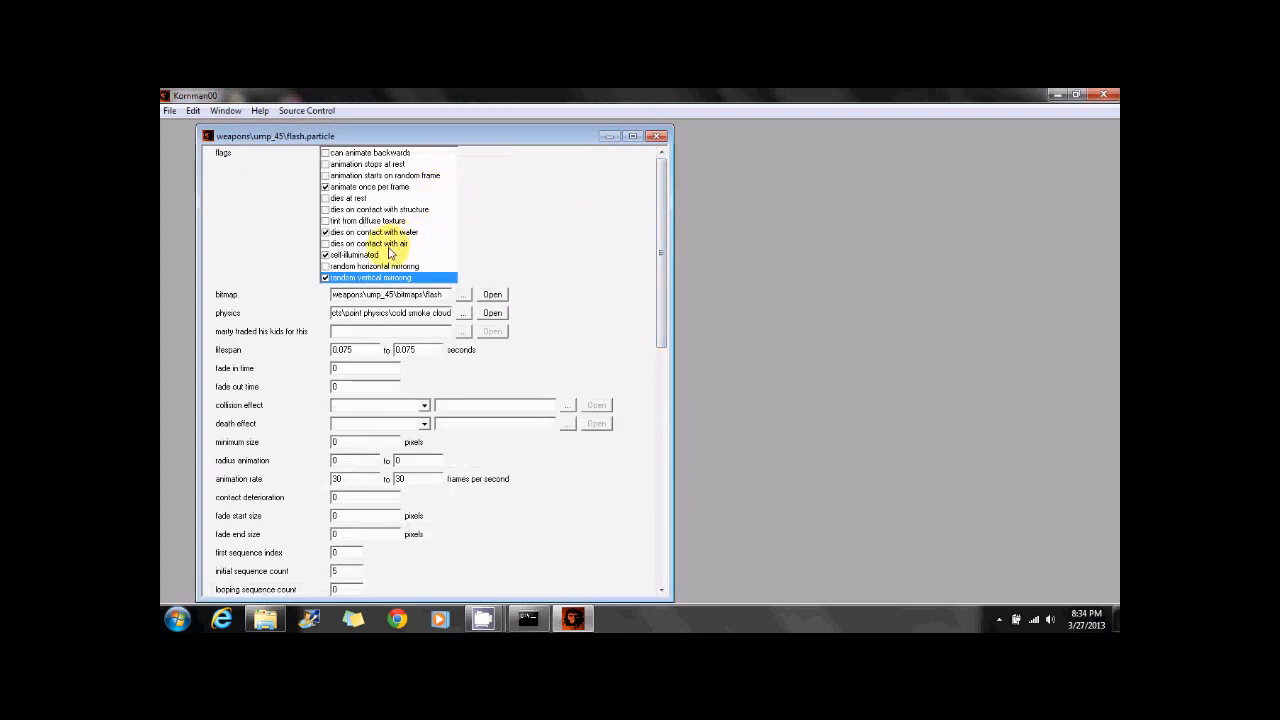
pyautogui.click(325, 266)
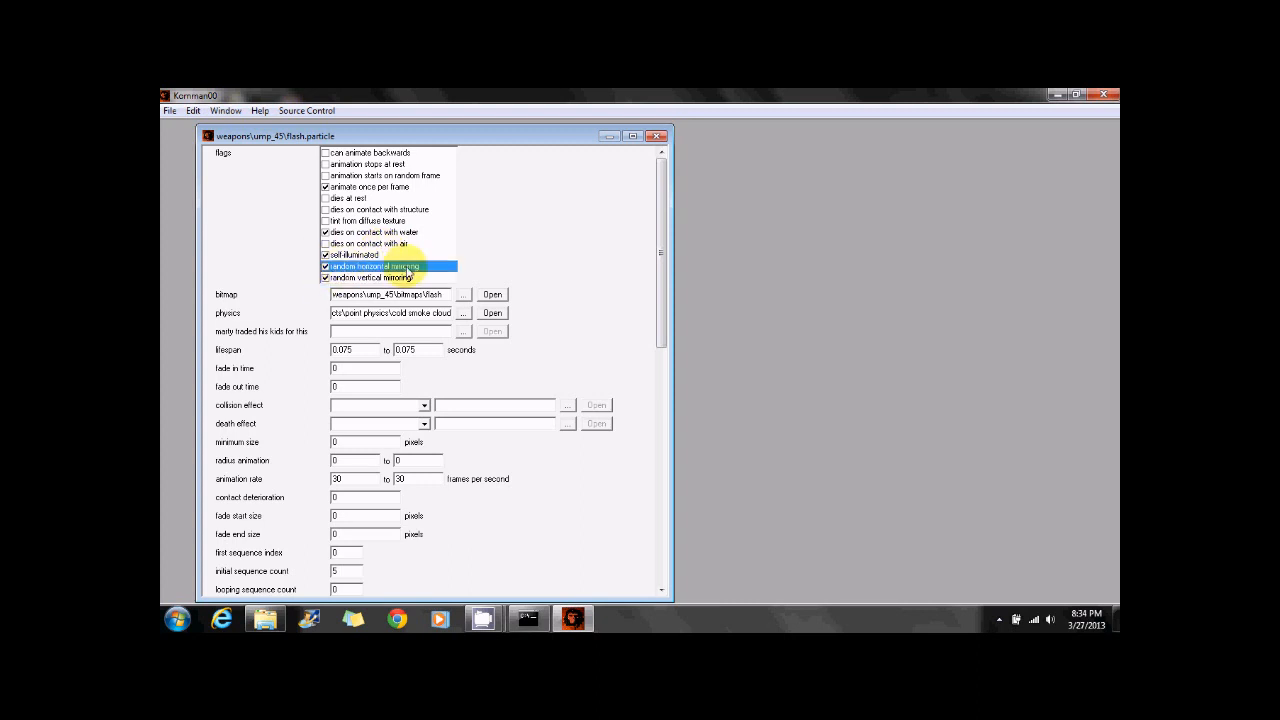
pyautogui.moveTo(662, 277); pyautogui.dragTo(657, 377)
pyautogui.click(392, 396)
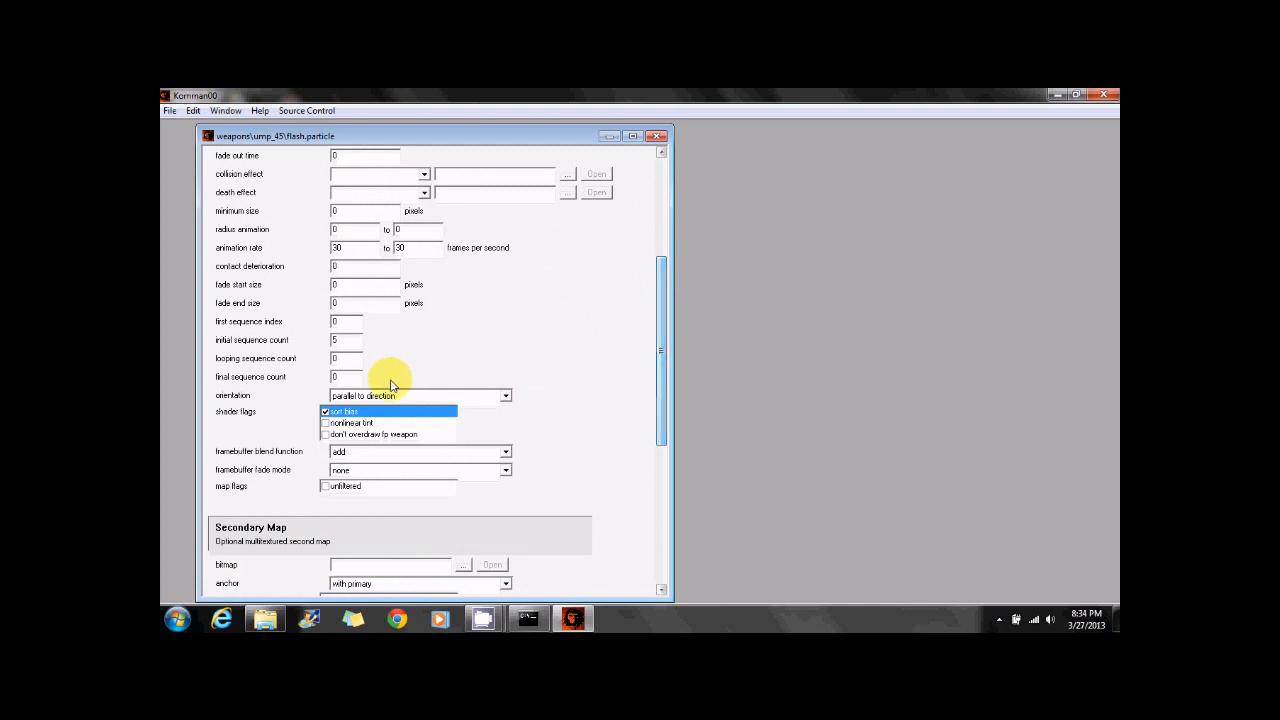
pyautogui.click(387, 413)
# Save this particle variant as a new tag named flash center in the ump_45 folder
pyautogui.click(170, 110)
pyautogui.click(207, 191)
pyautogui.click(609, 458)
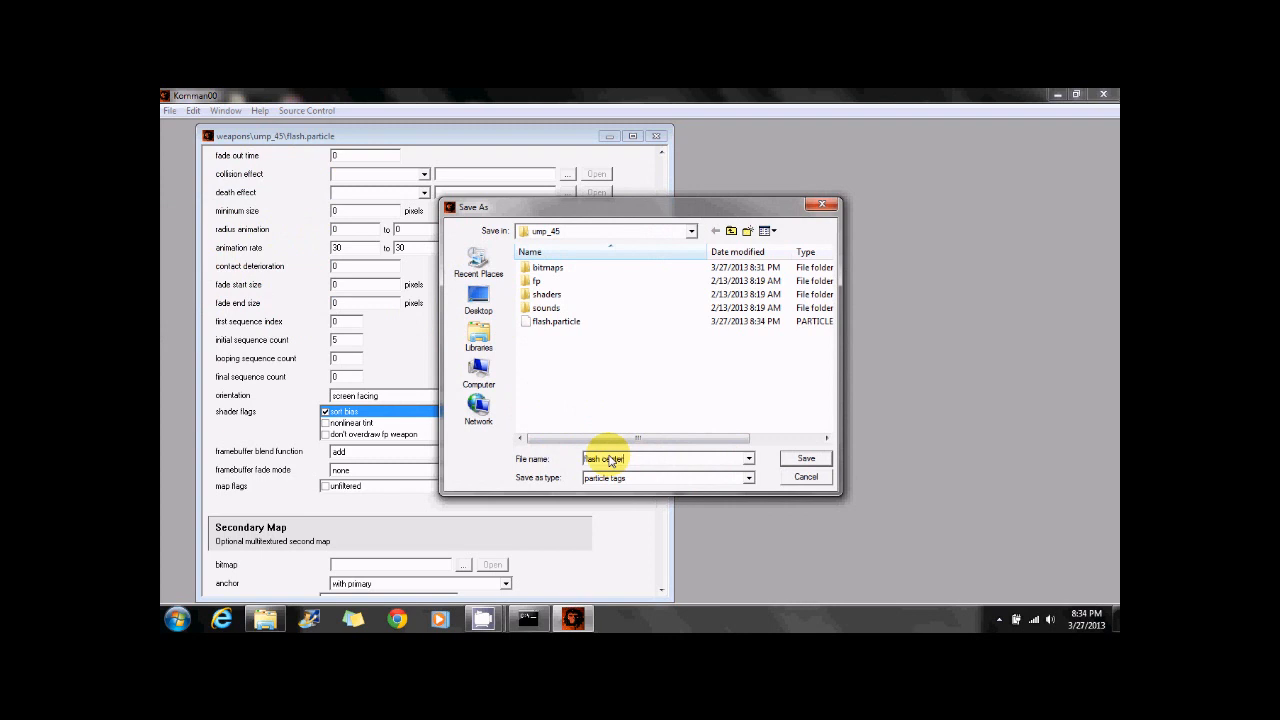
pyautogui.write('center')
pyautogui.press('Return')
# Set the orientation of the flash center particle to perpendicular to direction
pyautogui.moveTo(657, 400); pyautogui.dragTo(659, 283)
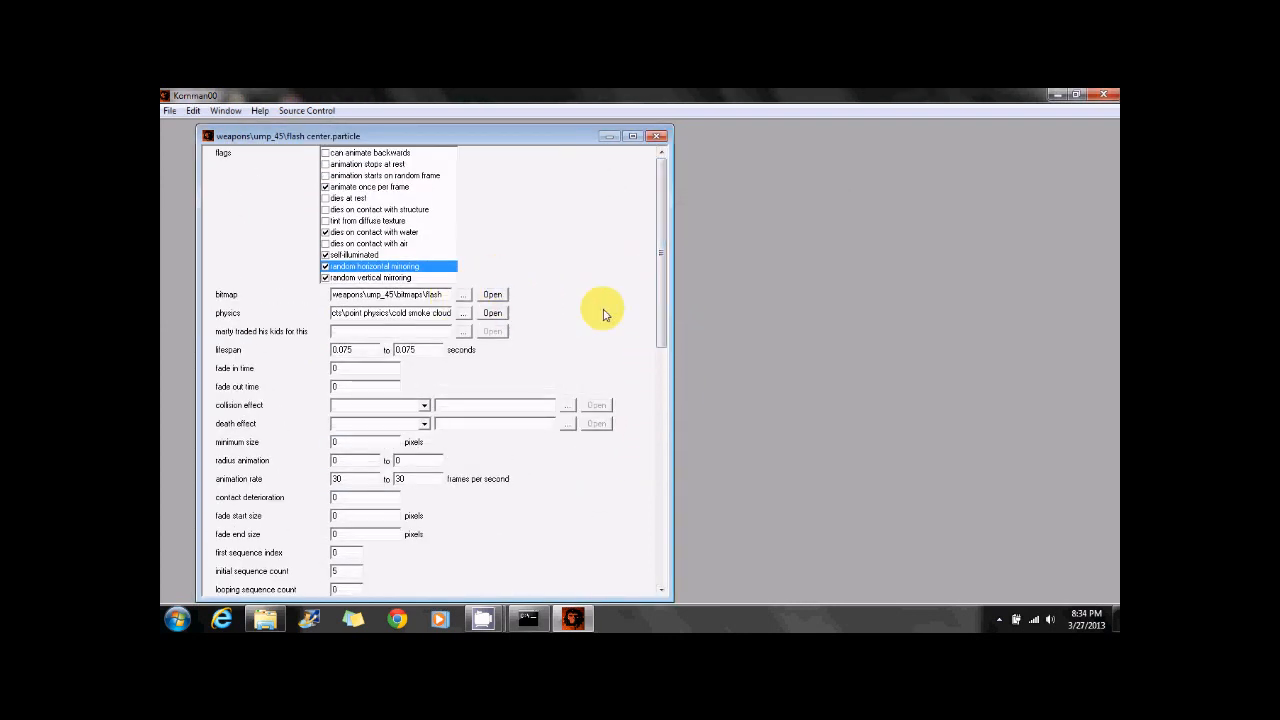
pyautogui.moveTo(666, 310); pyautogui.dragTo(653, 406)
pyautogui.click(365, 404)
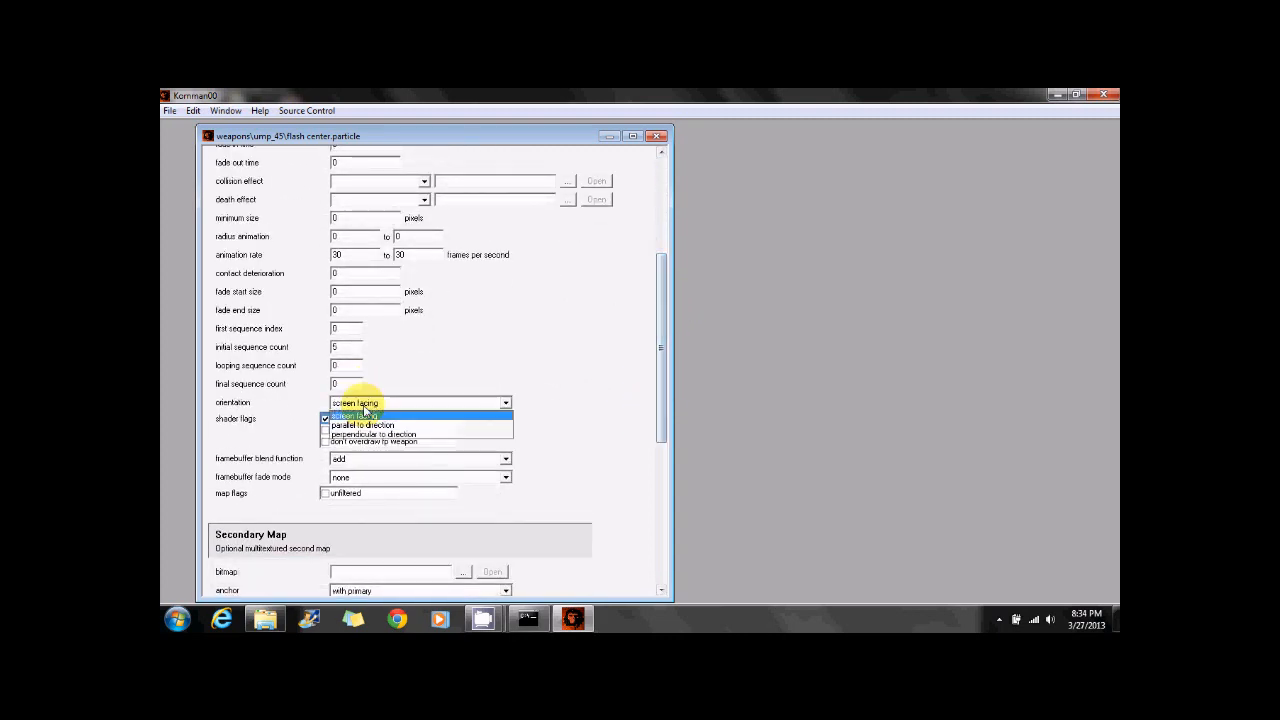
pyautogui.click(374, 436)
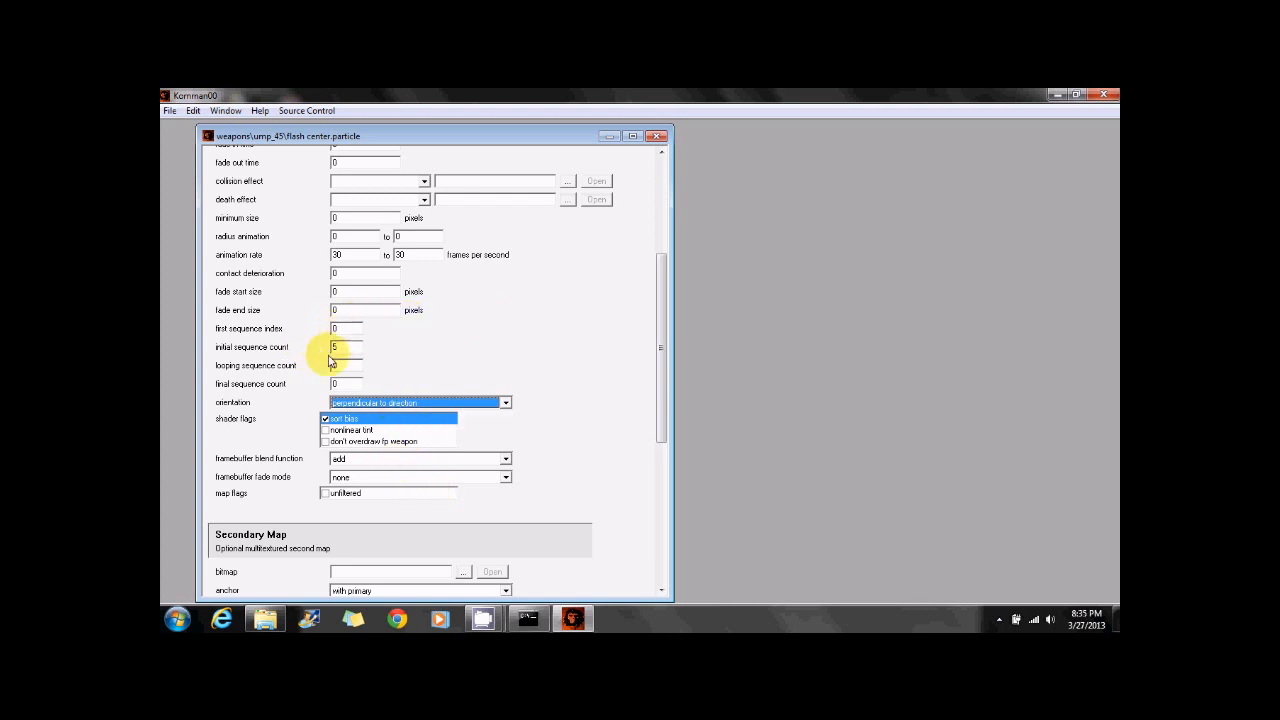
# Save this particle variant as a new tag named flash muzzle in the ump_45 folder, and close its window
pyautogui.click(169, 111)
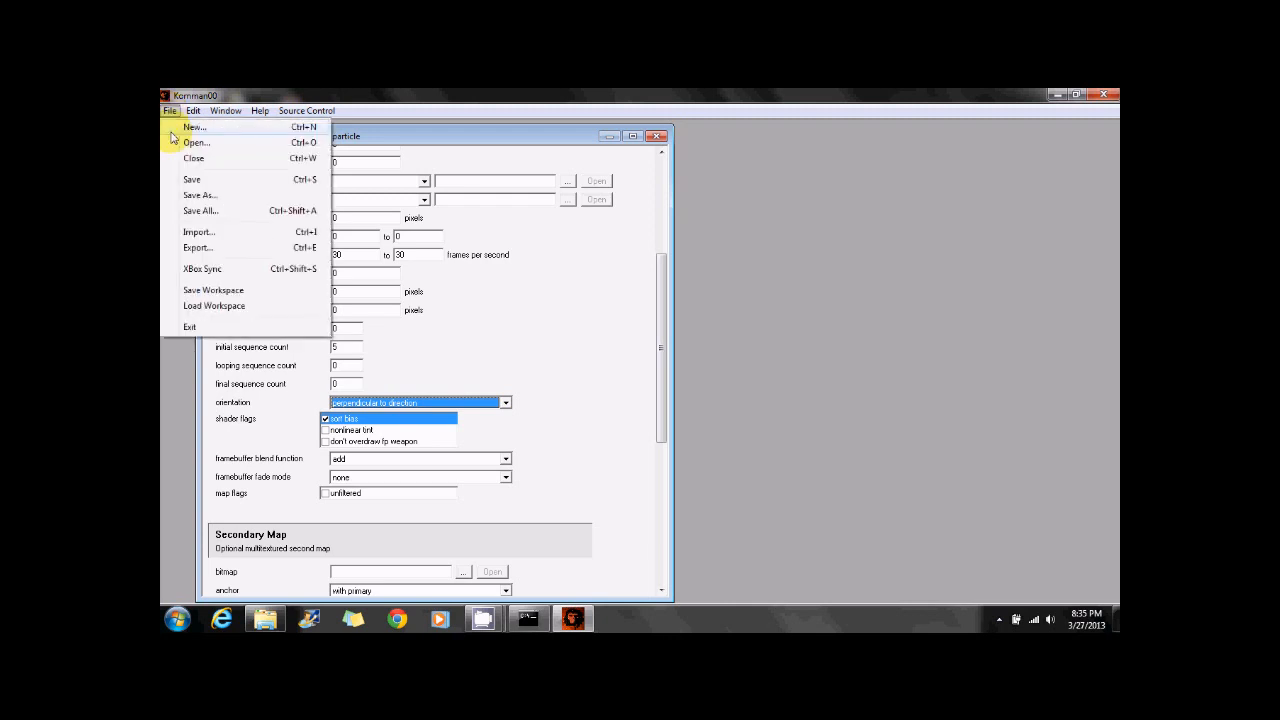
pyautogui.click(188, 193)
pyautogui.doubleClick(634, 466)
pyautogui.write('muzzle')
pyautogui.press('Return')
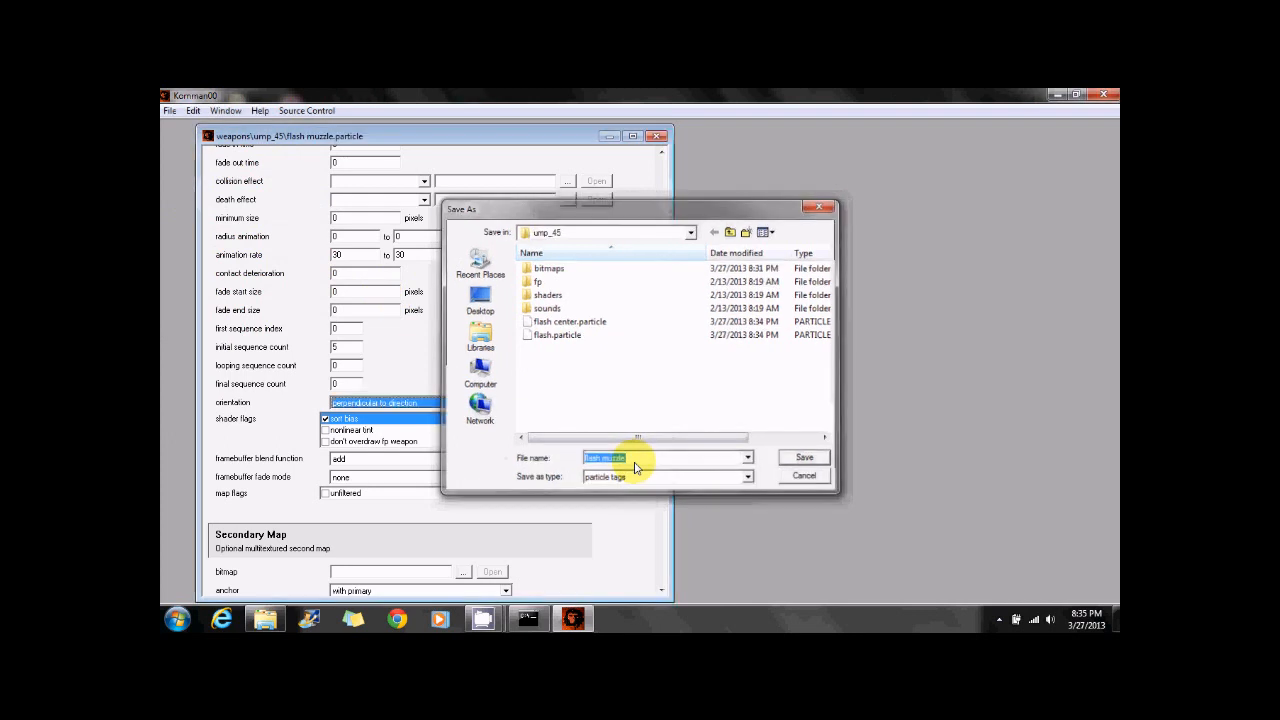
pyautogui.click(656, 136)
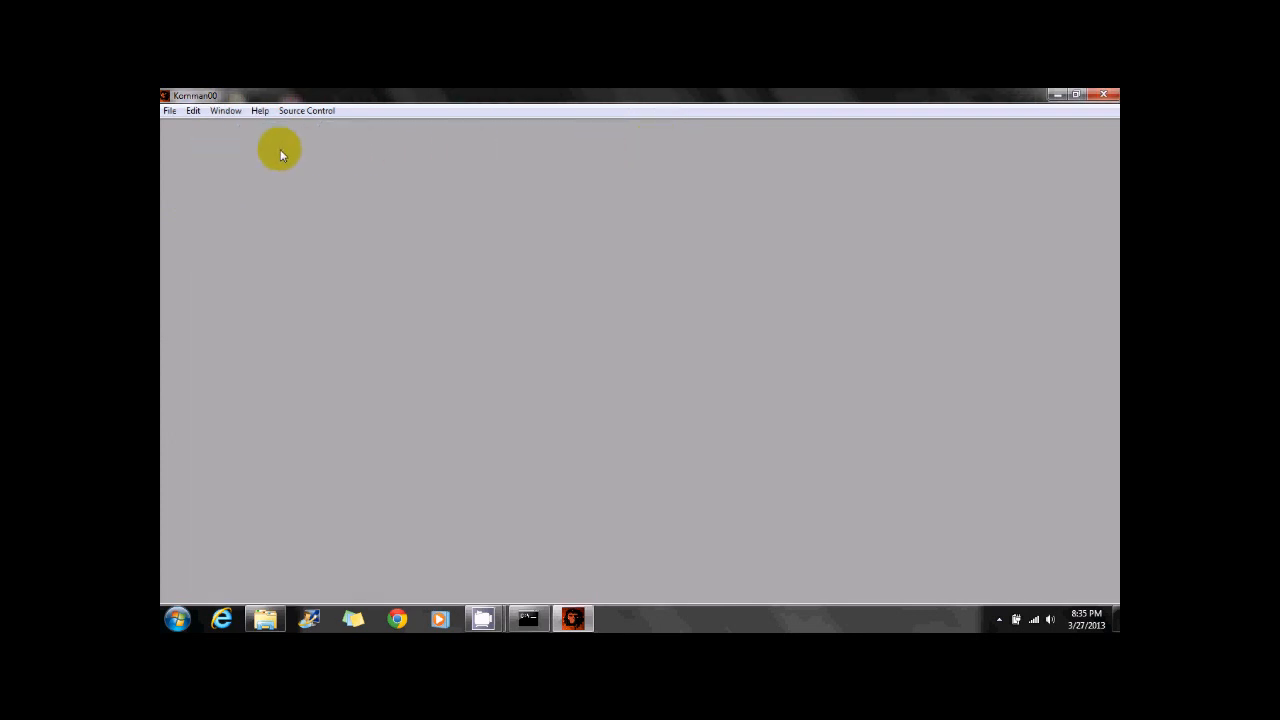
# Create a new effect tag and add a location with the marker name primary trigger
pyautogui.click(169, 111)
pyautogui.click(190, 128)
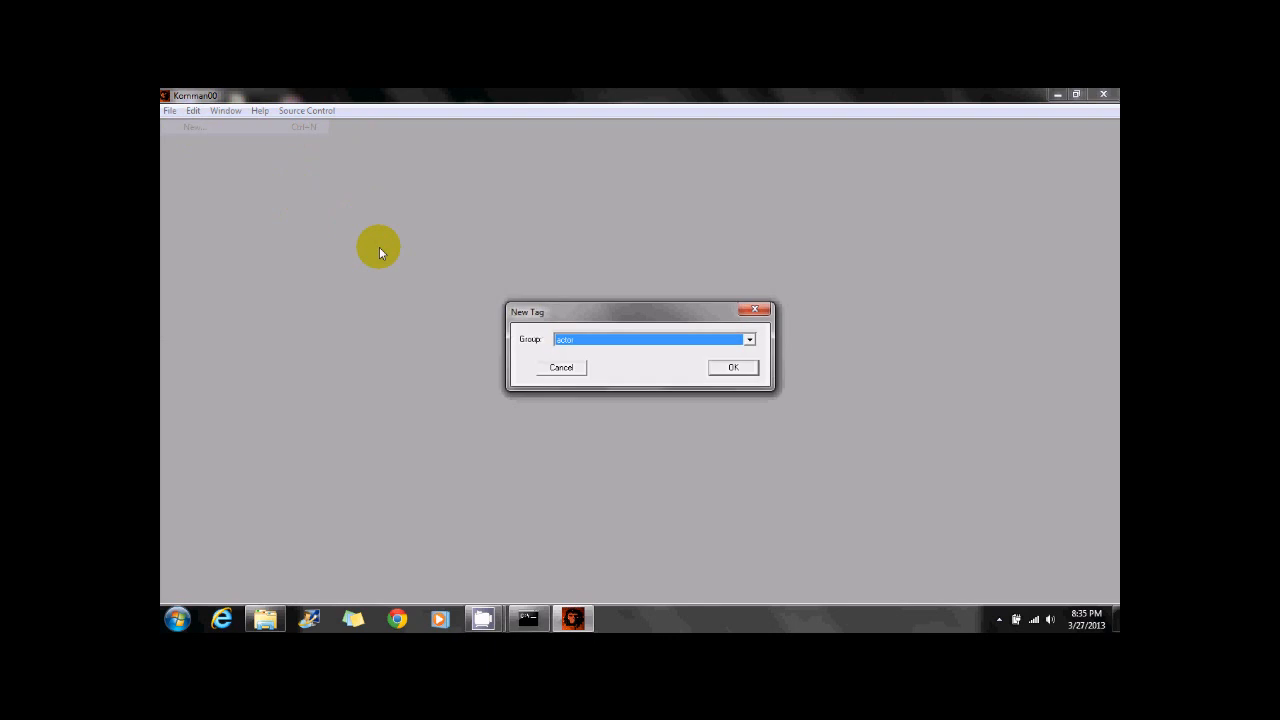
pyautogui.press('Return')
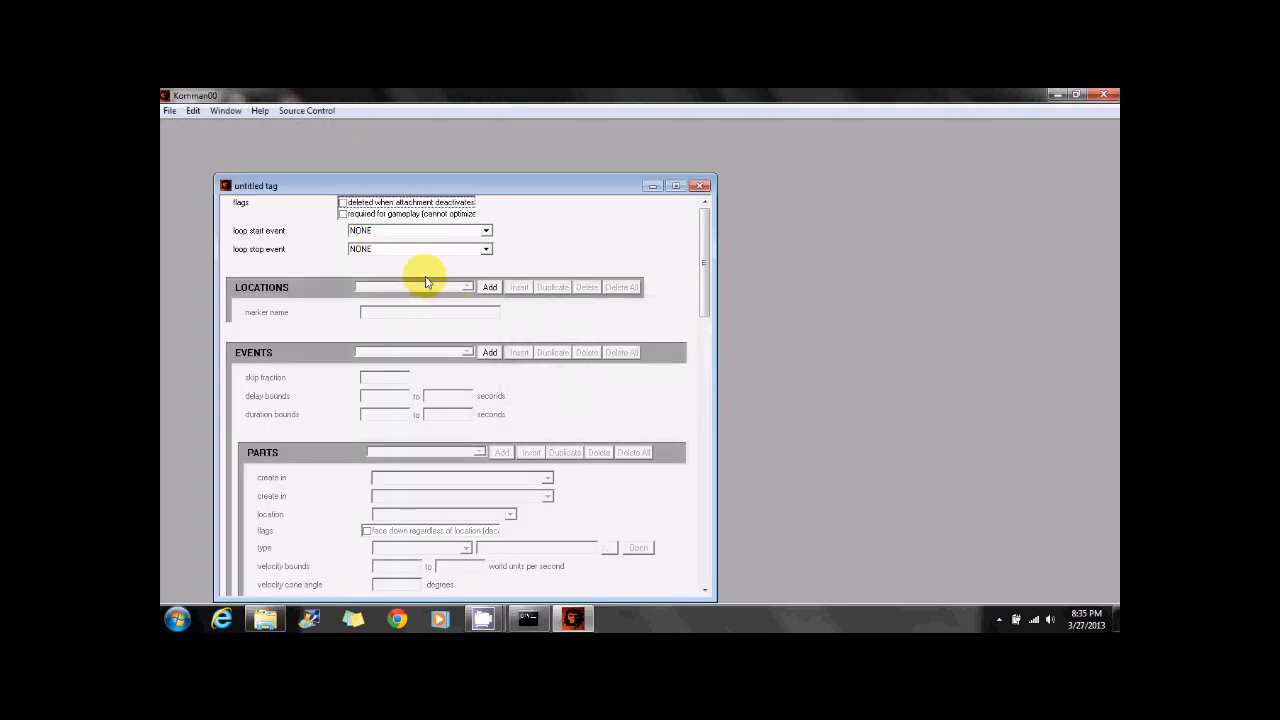
pyautogui.click(489, 287)
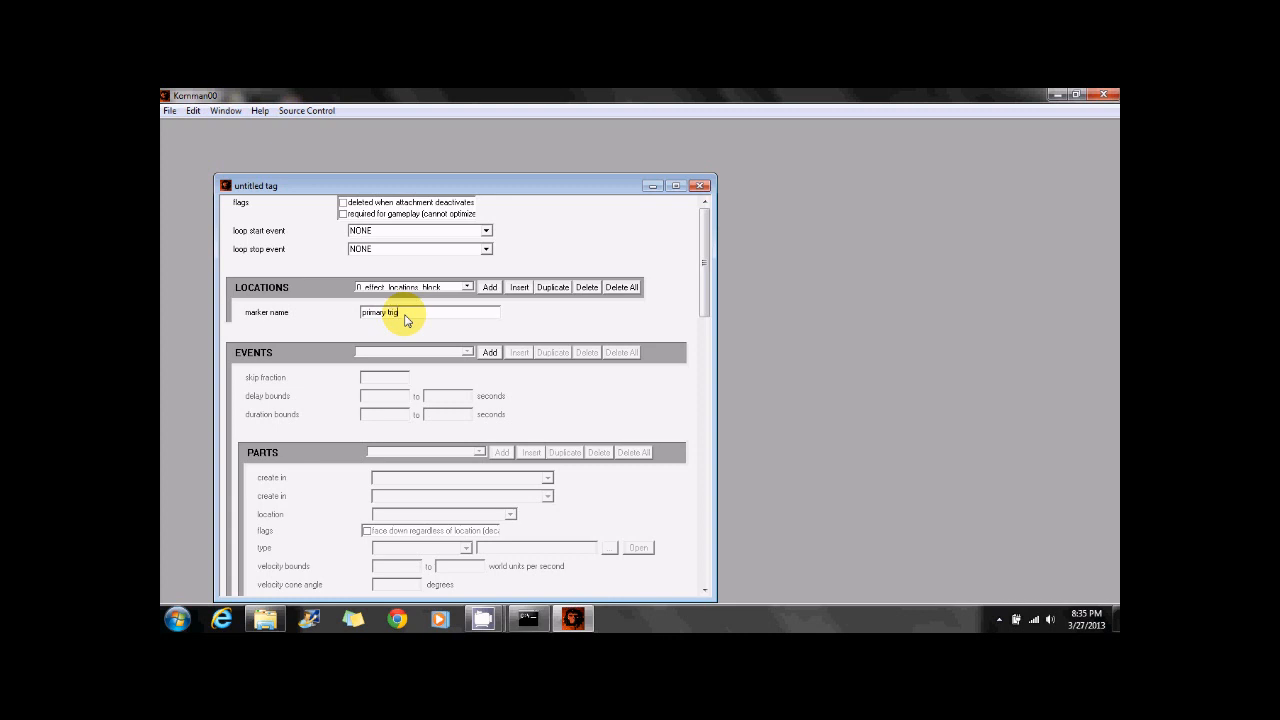
# Add an event containing a part, and set the part's location to primary trigger
pyautogui.click(489, 352)
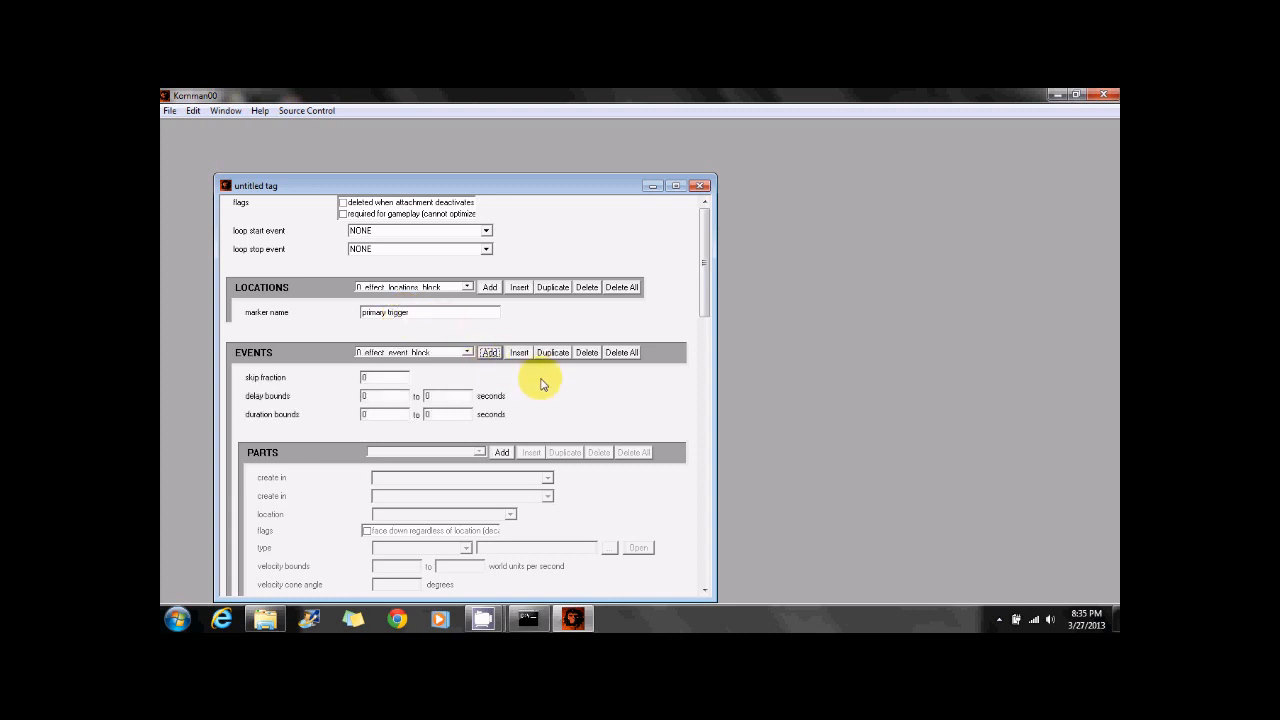
pyautogui.moveTo(705, 286); pyautogui.dragTo(706, 332)
pyautogui.click(501, 259)
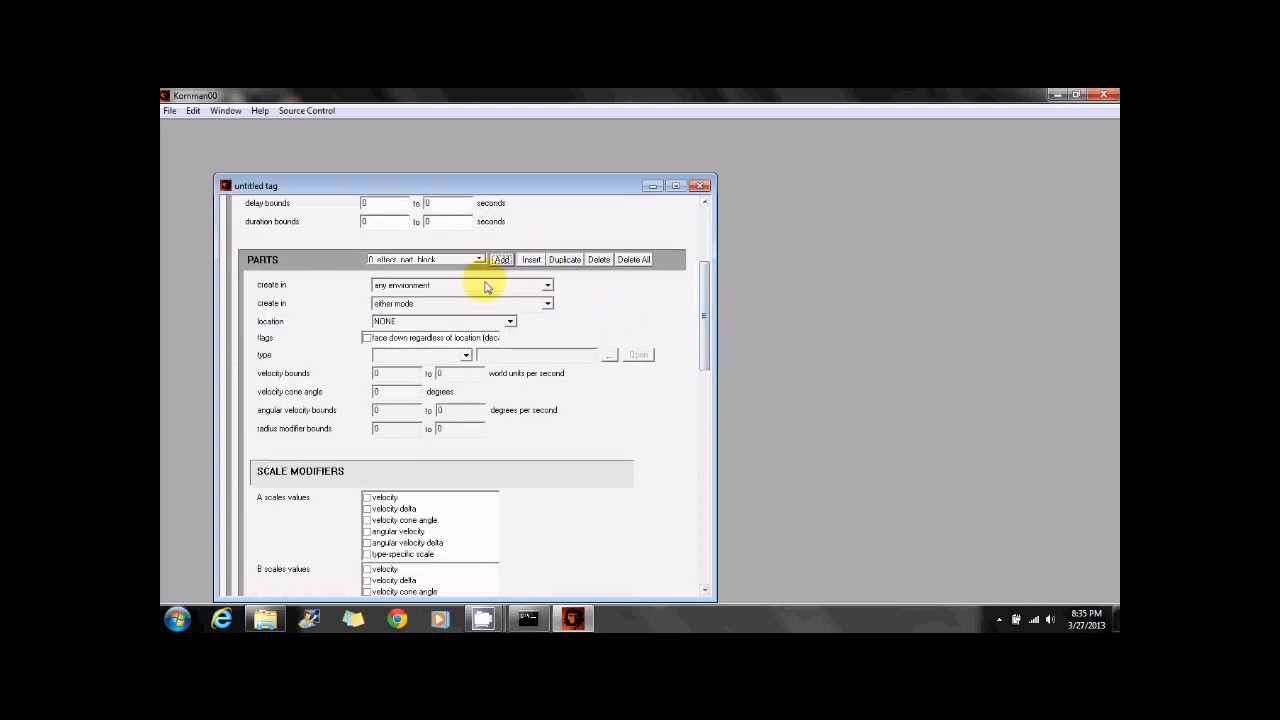
pyautogui.click(397, 322)
pyautogui.click(400, 337)
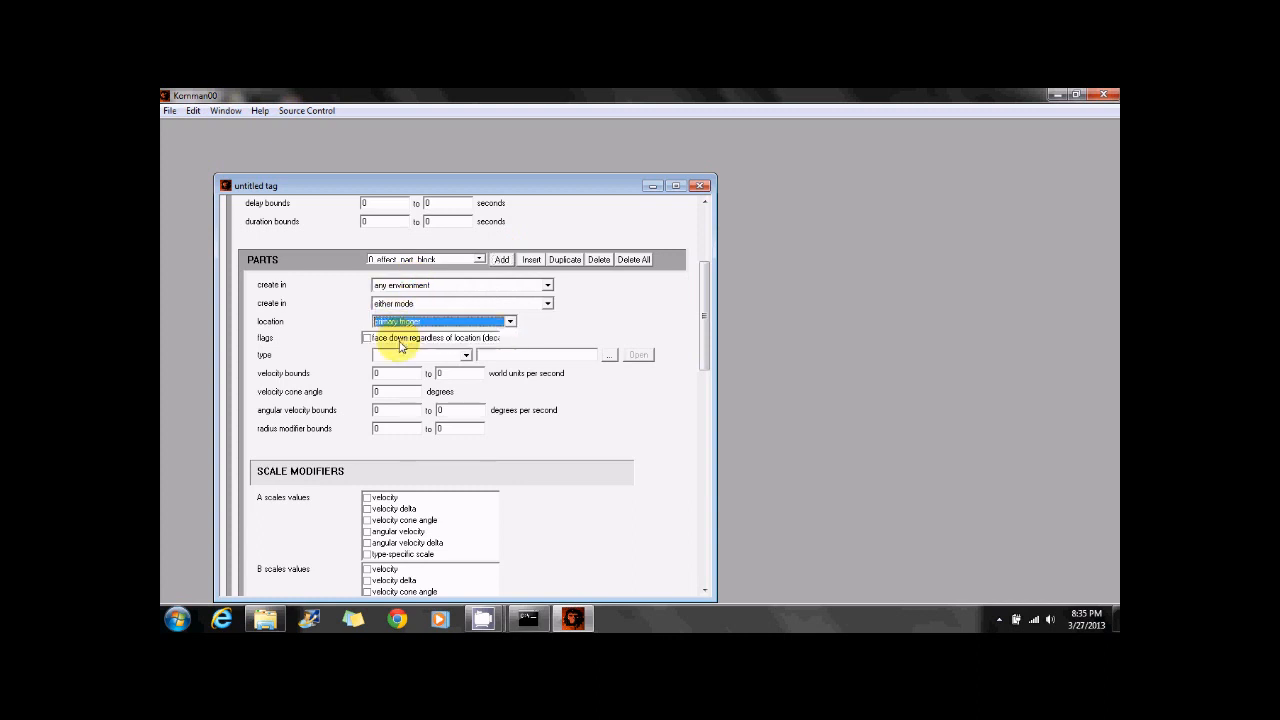
# Set the part's type to sound and assign suppressed-fire-1.sound from the weapons\ump_45\sounds folder
pyautogui.click(388, 360)
pyautogui.press('s')
pyautogui.press('o')
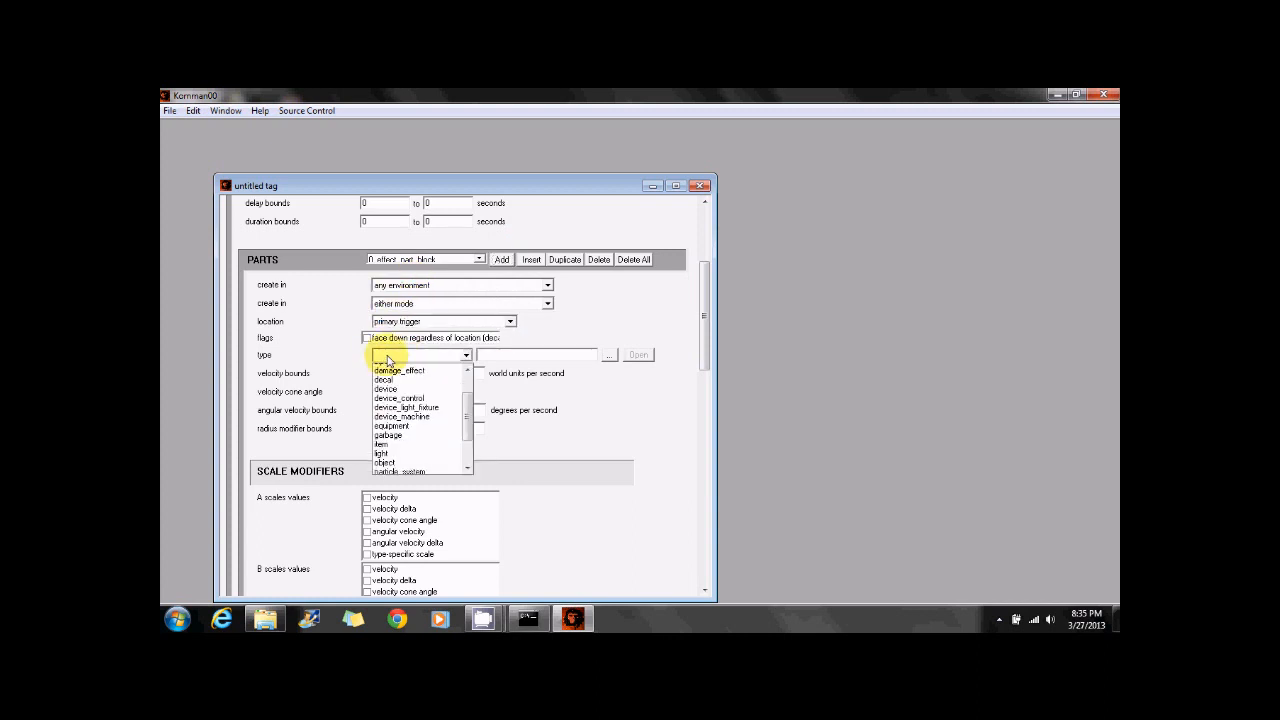
pyautogui.press('Return')
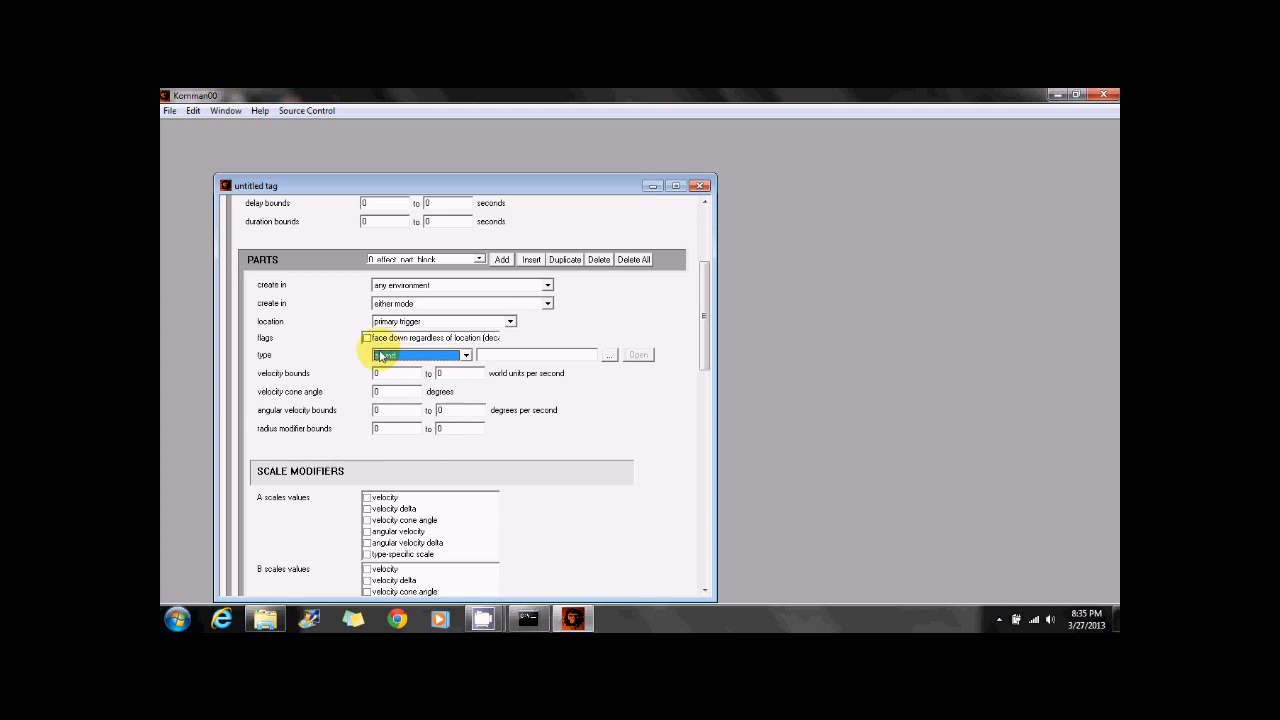
pyautogui.click(490, 357)
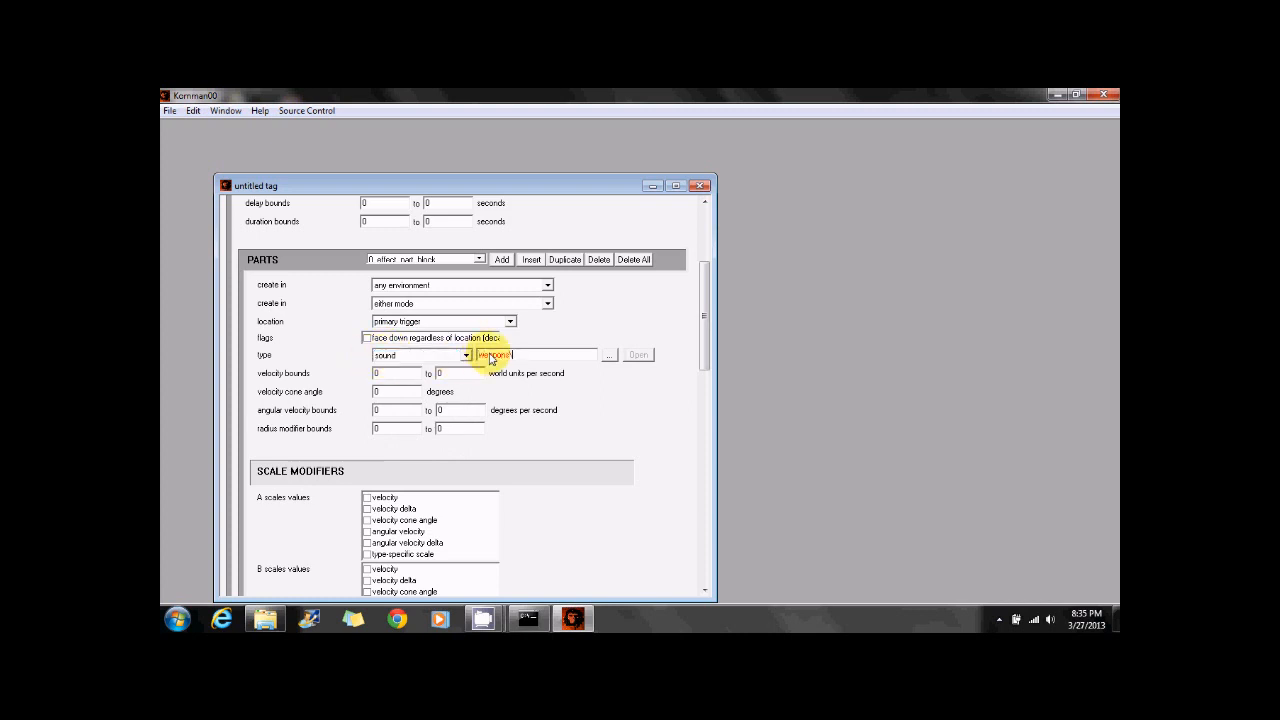
pyautogui.click(609, 355)
pyautogui.scroll(-2, 564, 395)
pyautogui.doubleClick(565, 377)
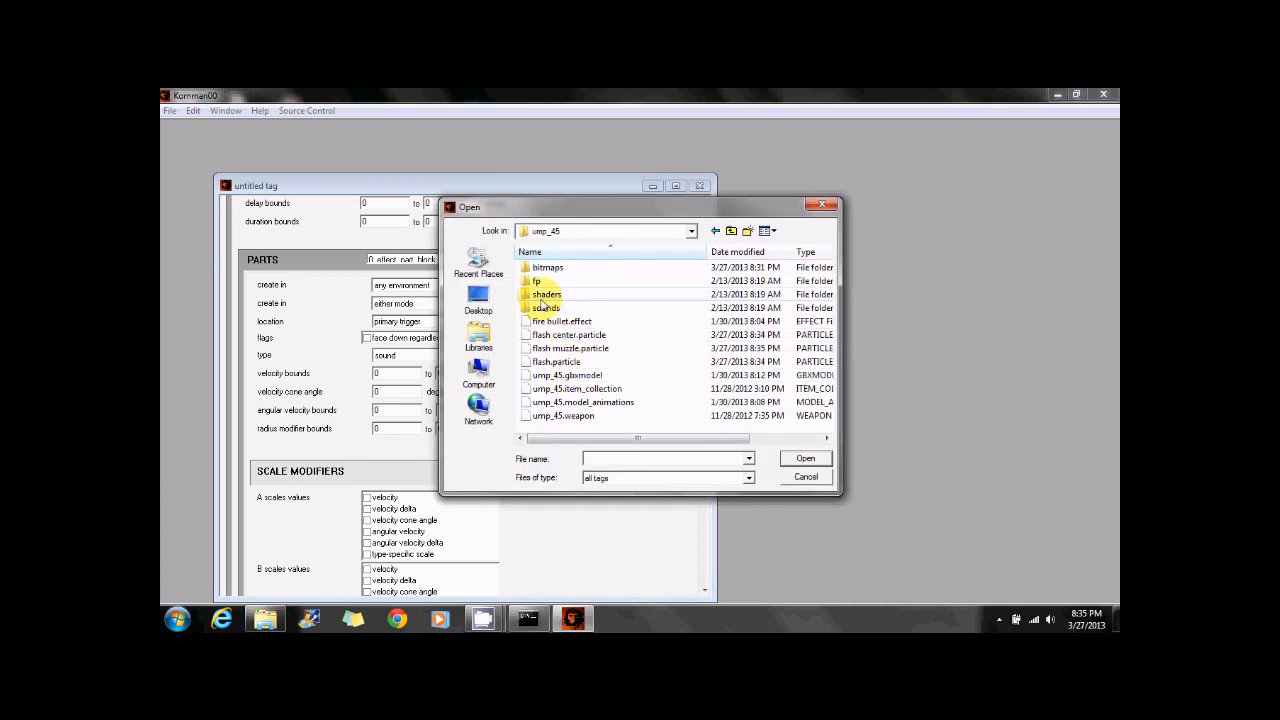
pyautogui.doubleClick(545, 307)
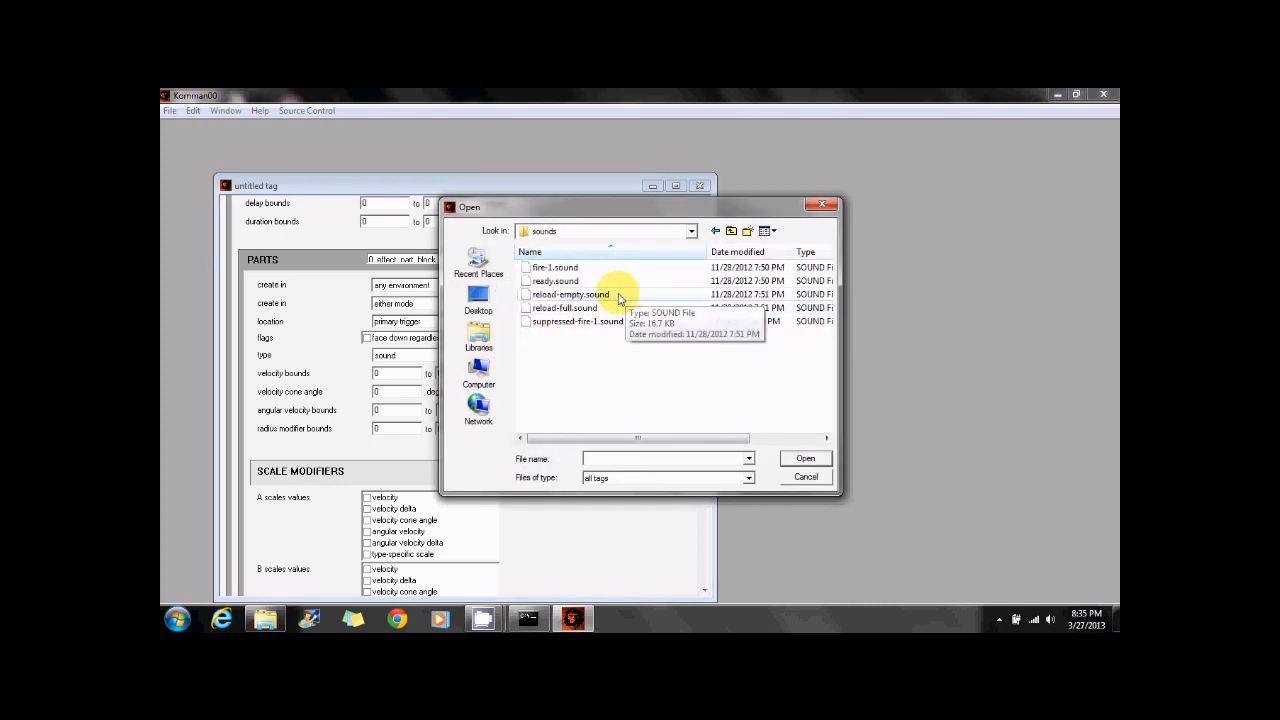
pyautogui.doubleClick(577, 321)
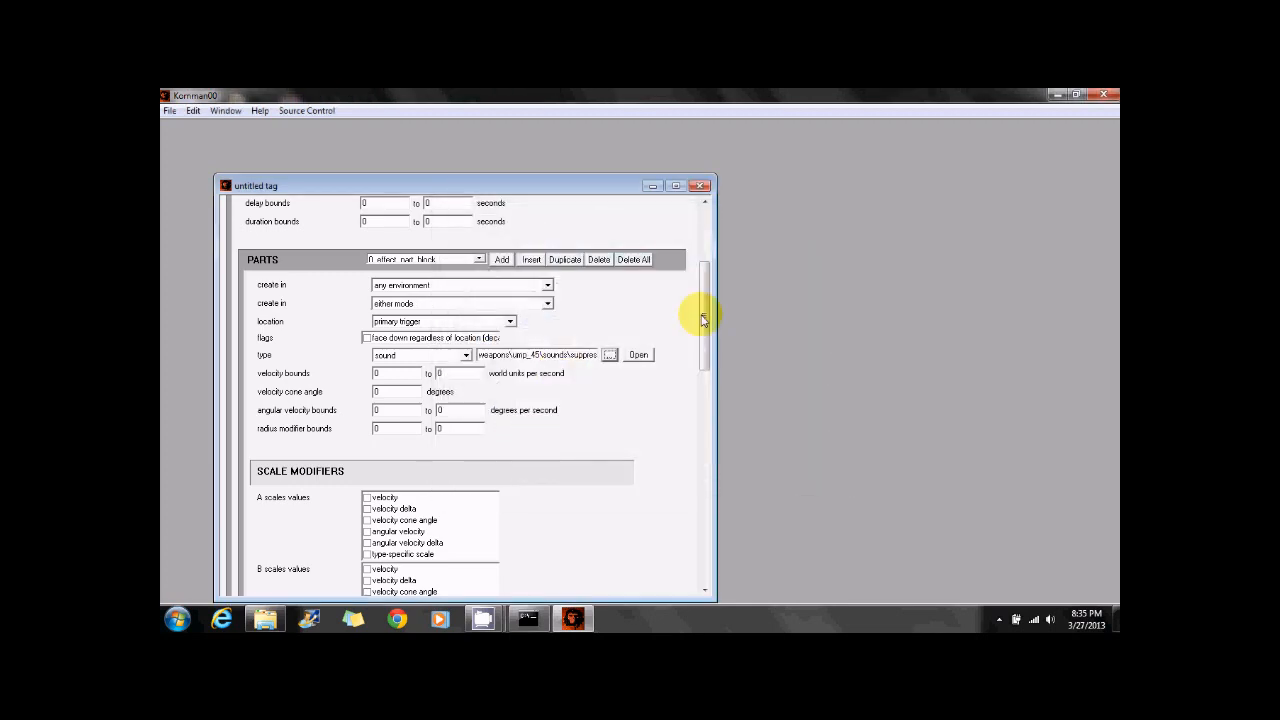
# Add a particle block to the event, located at primary trigger and created only in third person
pyautogui.moveTo(703, 318); pyautogui.dragTo(706, 438)
pyautogui.click(502, 212)
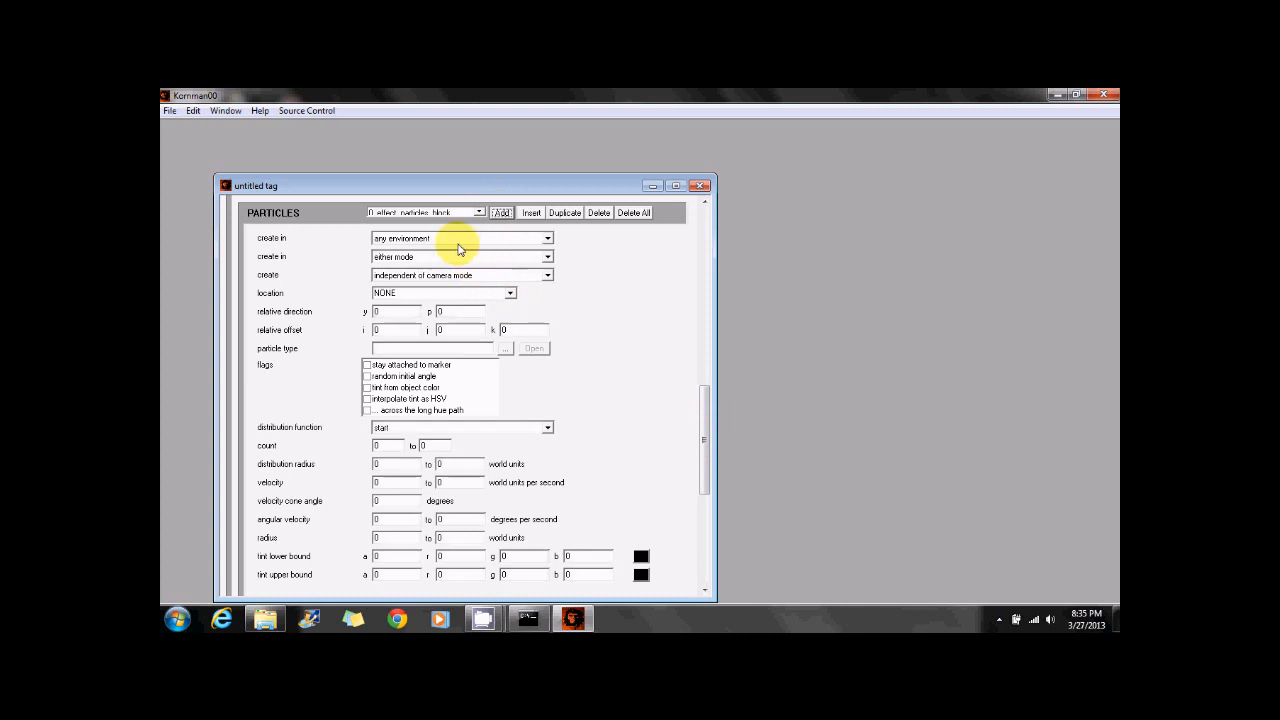
pyautogui.click(414, 293)
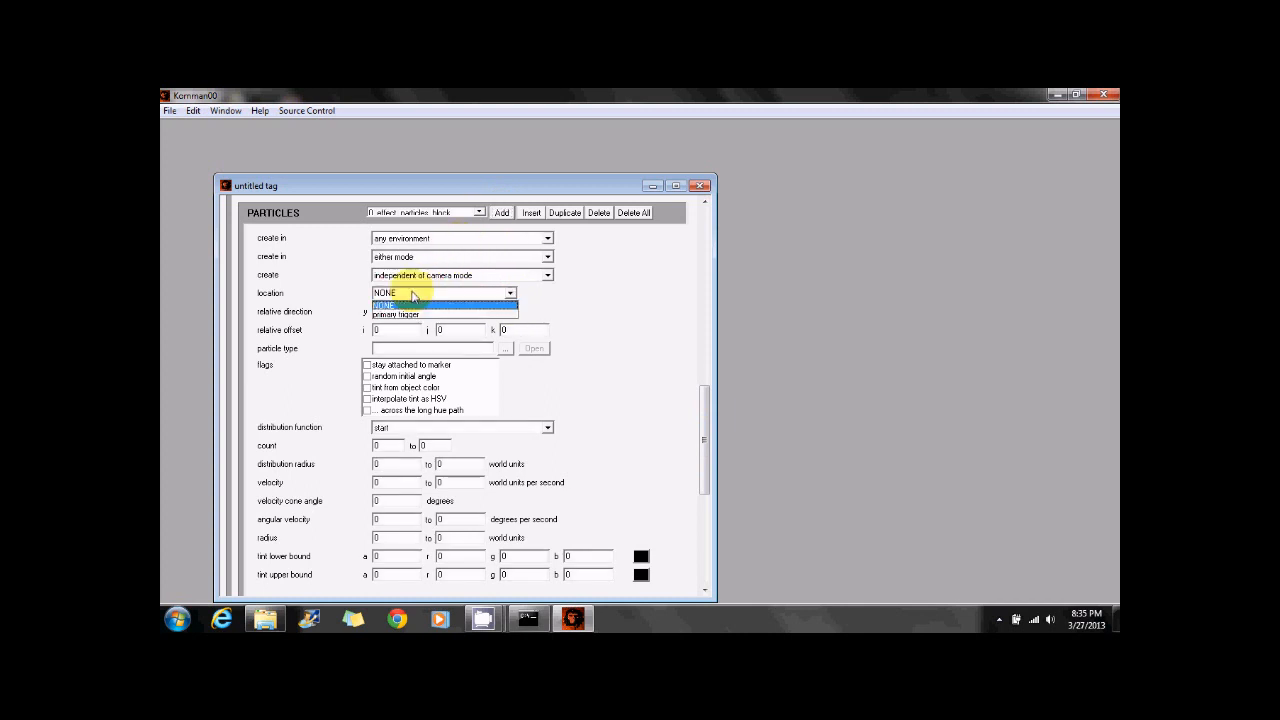
pyautogui.click(413, 294)
pyautogui.click(410, 275)
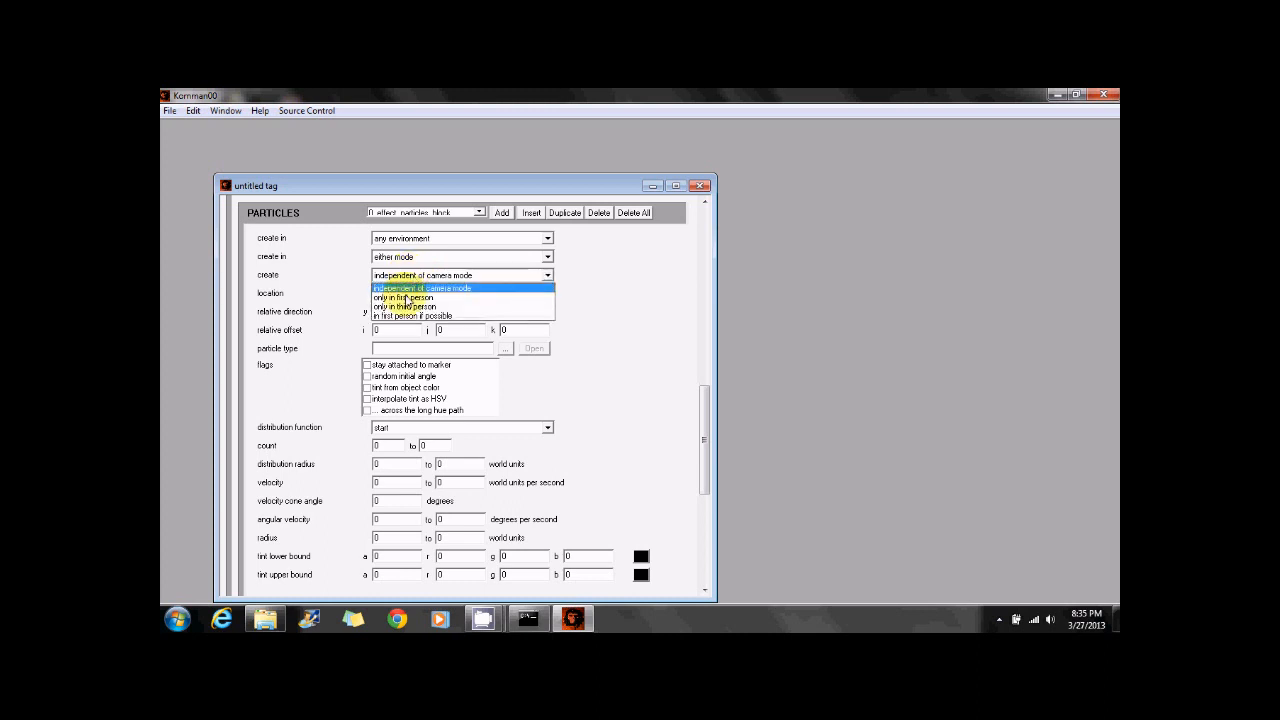
pyautogui.click(406, 306)
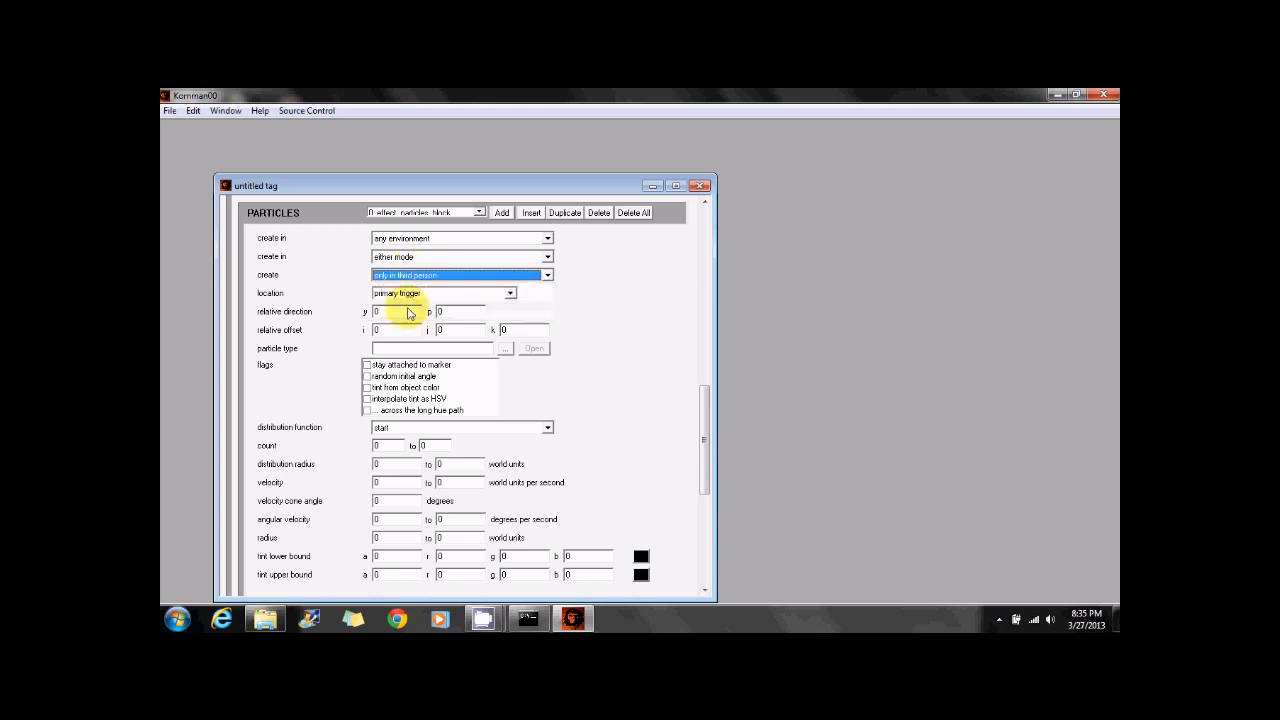
# Set the particle's i offset to 0.005 and type to weapons\ump_45\flash, with stay attached to marker and interpolate tint as HSV enabled
pyautogui.click(388, 331)
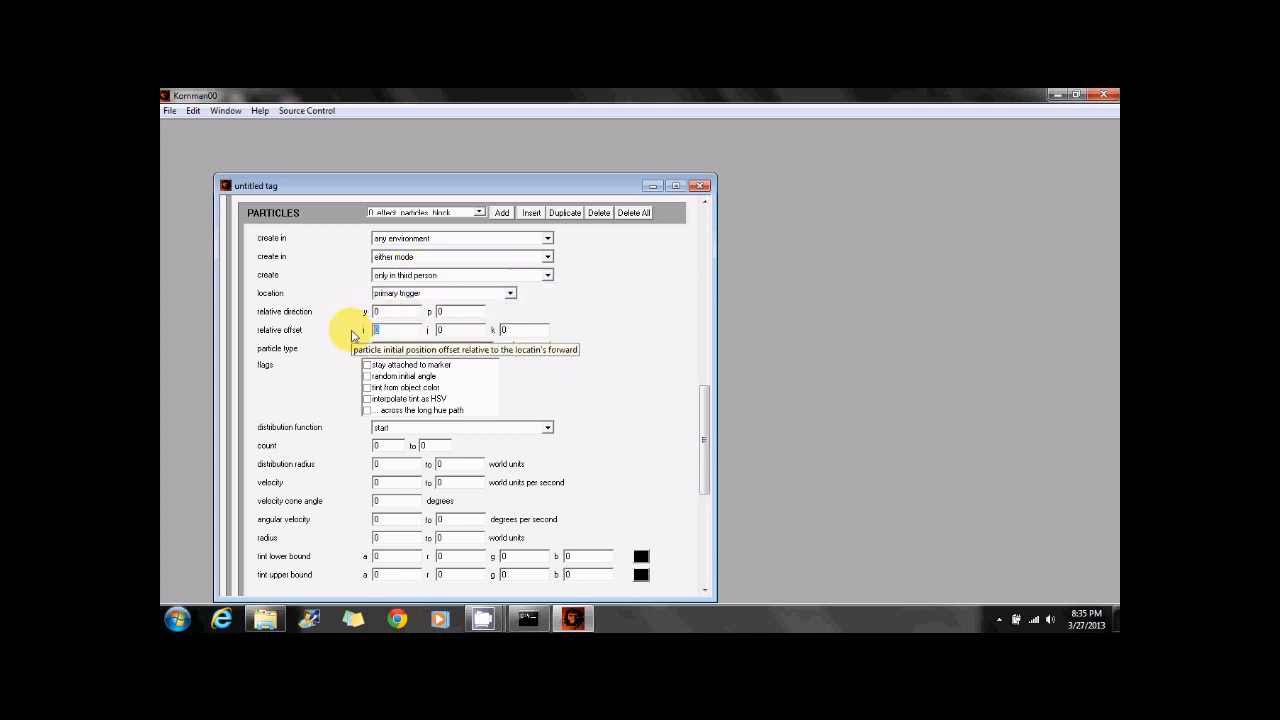
pyautogui.write('0.005')
pyautogui.click(413, 348)
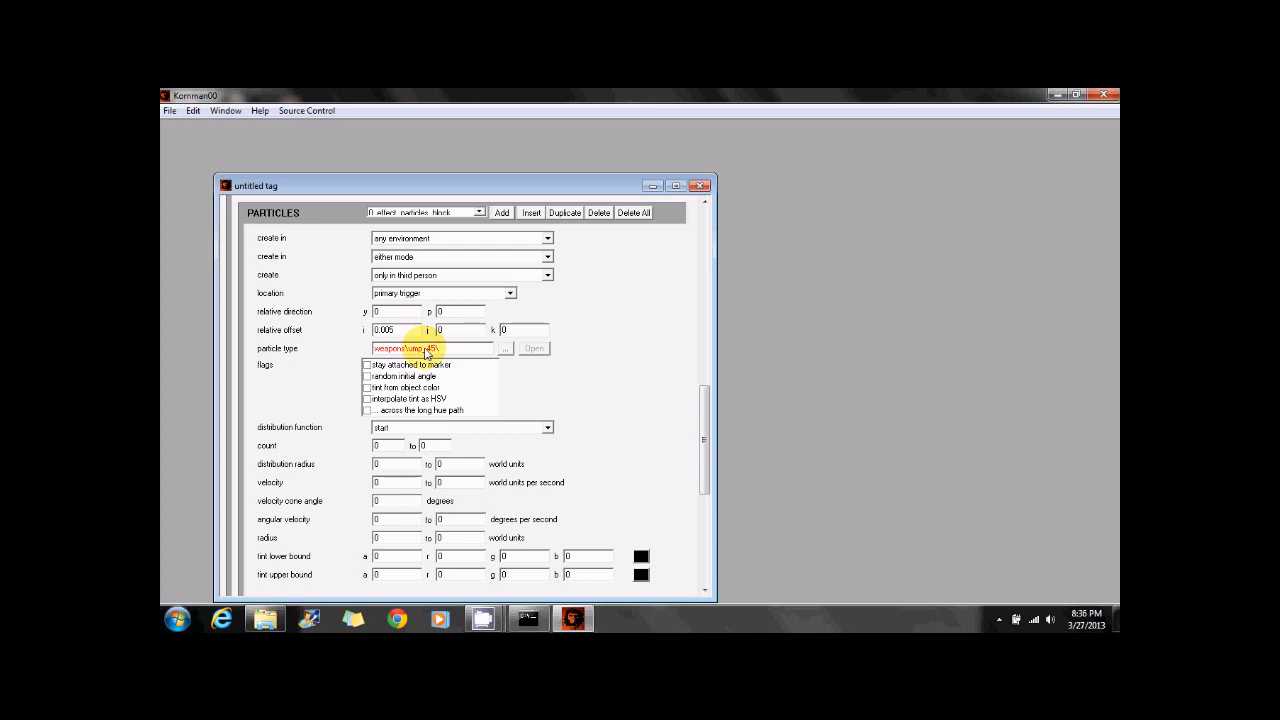
pyautogui.write('flash')
pyautogui.click(367, 365)
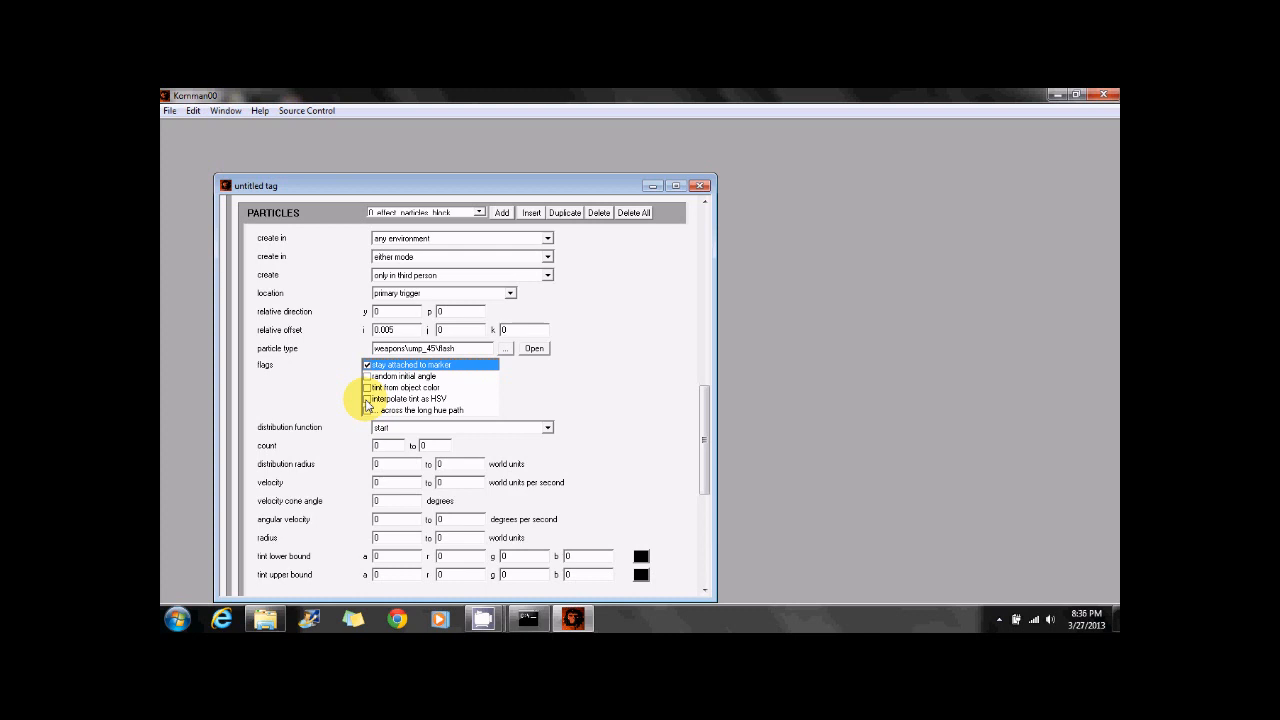
pyautogui.click(367, 400)
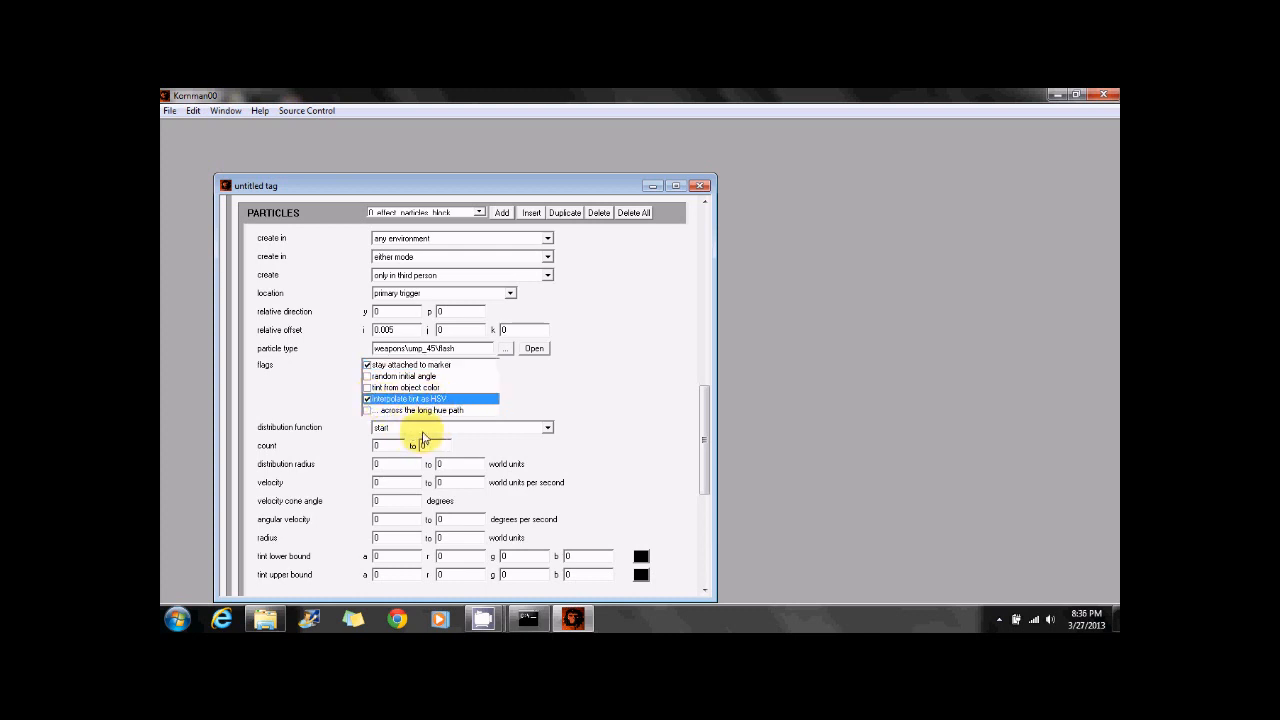
# Set the particle's count to 1 to 1, velocity to 0.01 to 0.01, and radius to 0.075 to 0.09
pyautogui.moveTo(700, 428); pyautogui.dragTo(698, 453)
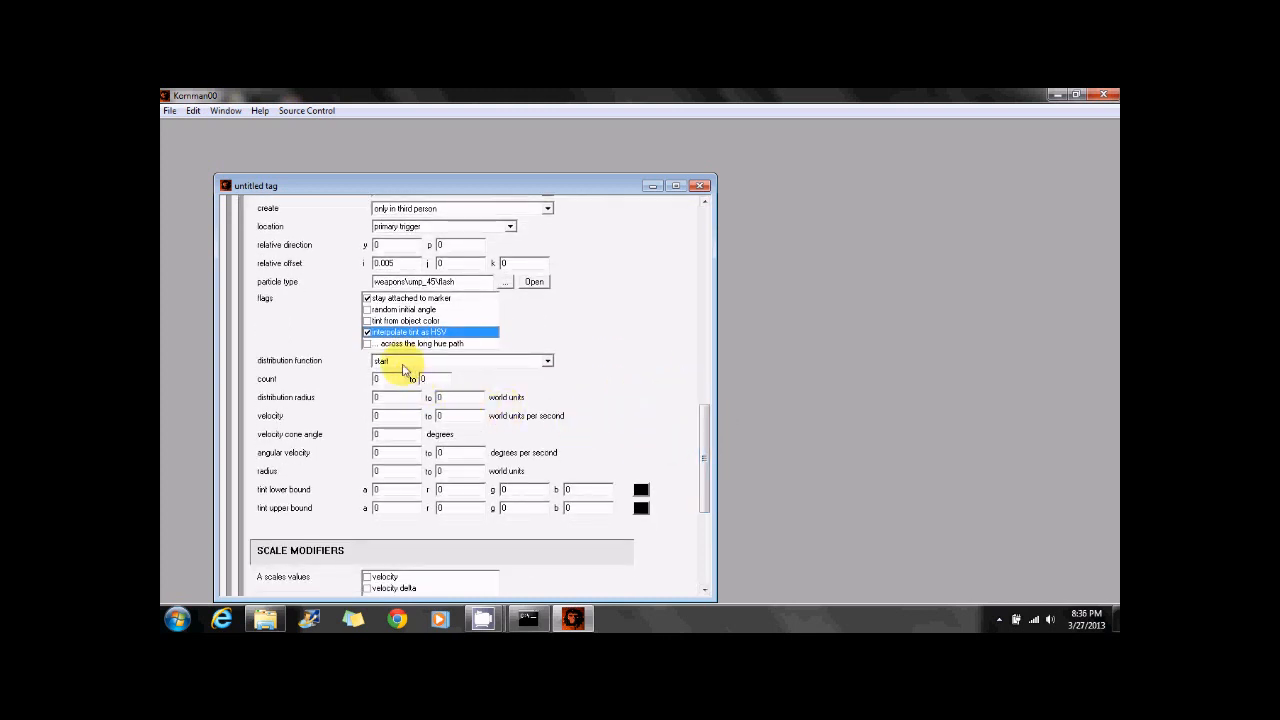
pyautogui.moveTo(387, 380); pyautogui.dragTo(334, 380)
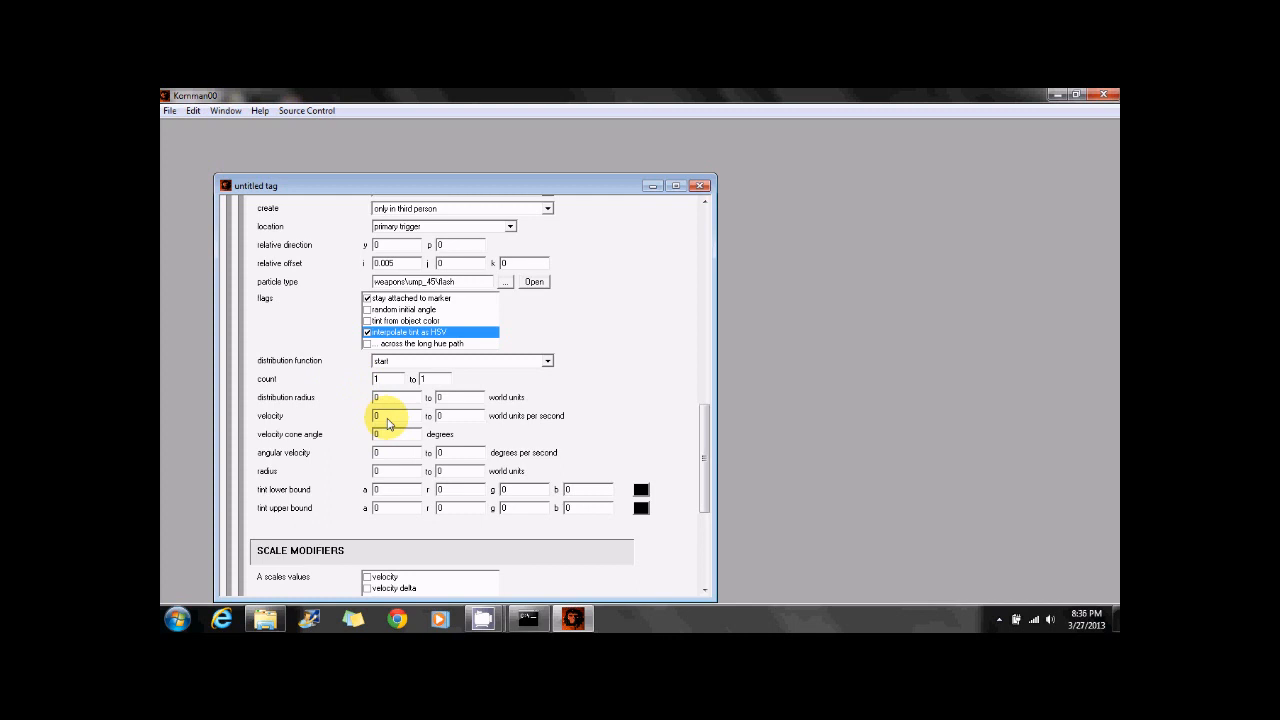
pyautogui.moveTo(388, 418); pyautogui.dragTo(333, 410)
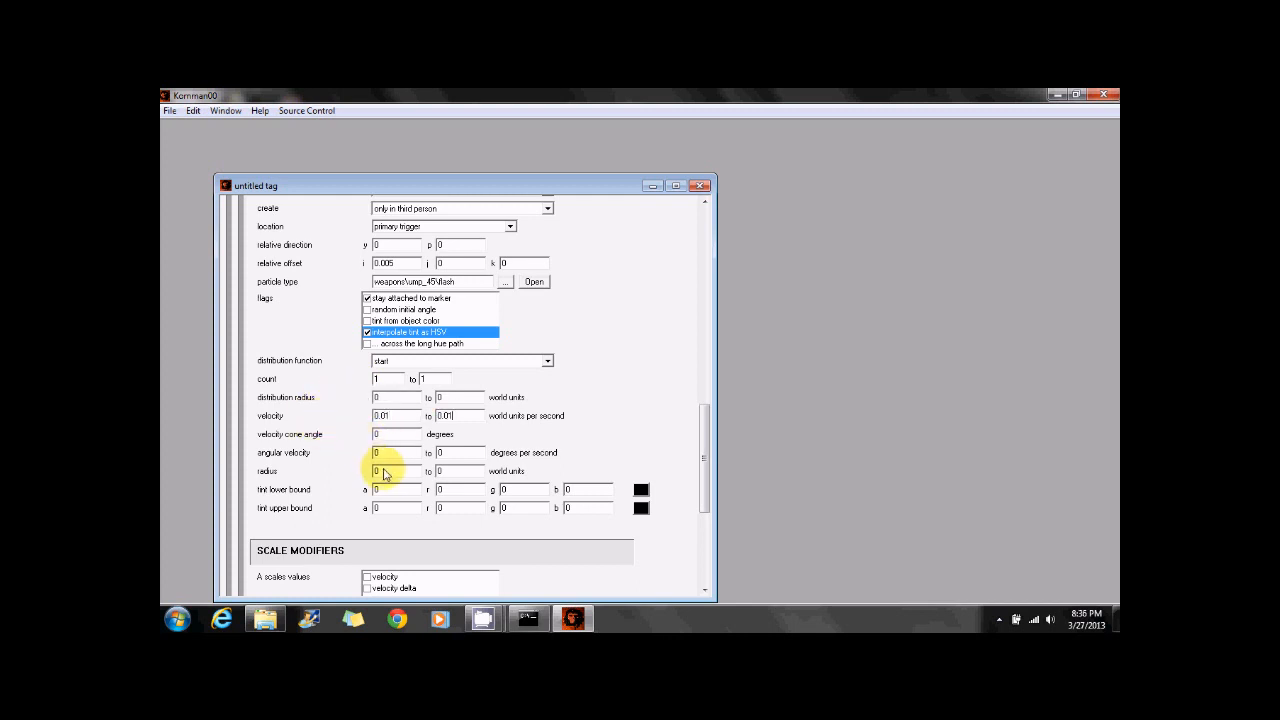
pyautogui.moveTo(386, 471); pyautogui.dragTo(329, 471)
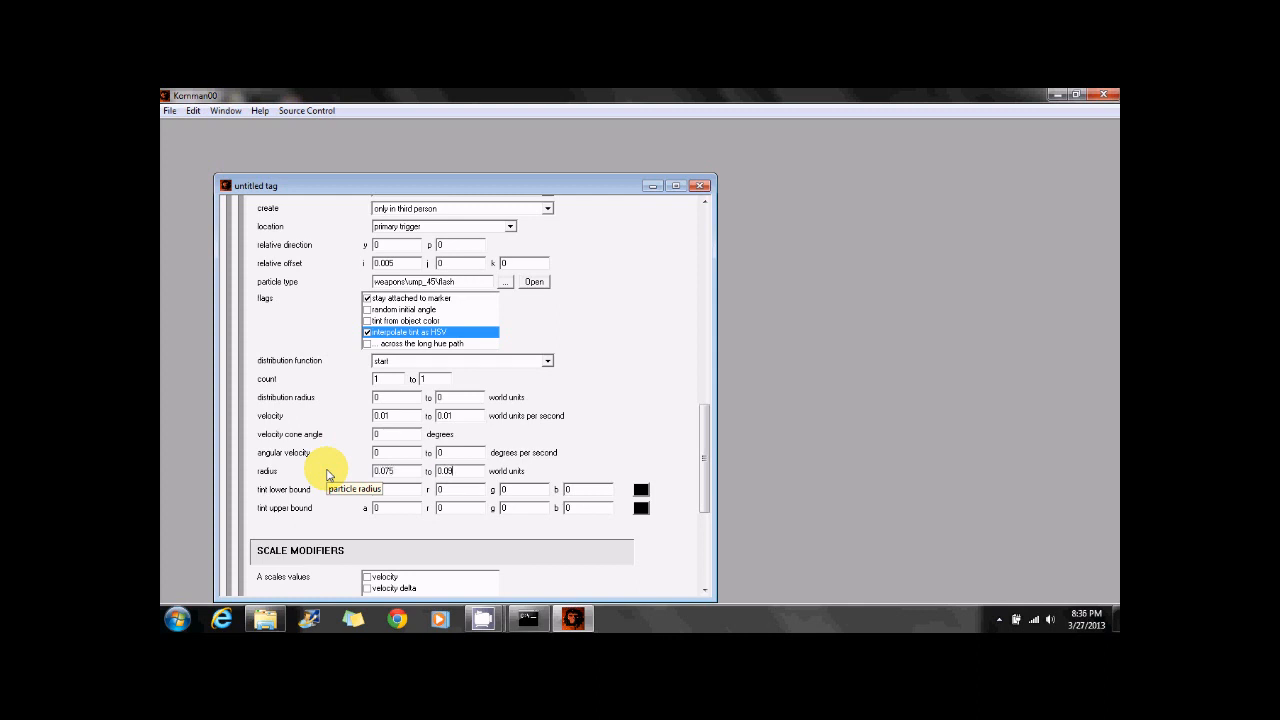
# Set the tint lower bound to alpha 0.075 and the upper bound to alpha 0.0875, with red, green and blue at 1 for both
pyautogui.moveTo(385, 490); pyautogui.dragTo(343, 497)
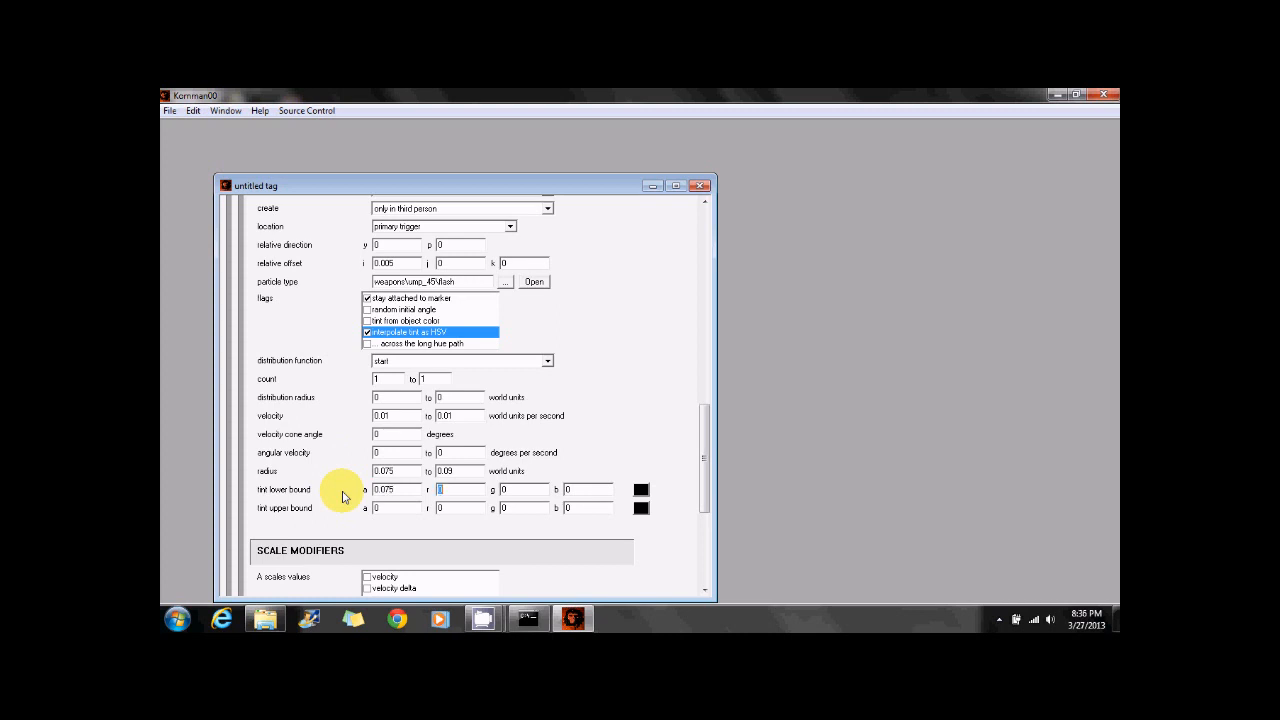
pyautogui.write('1')
pyautogui.press('Tab')
pyautogui.write('1')
pyautogui.press('Tab')
pyautogui.write('1')
pyautogui.write('1')
pyautogui.press('Tab')
pyautogui.write('1')
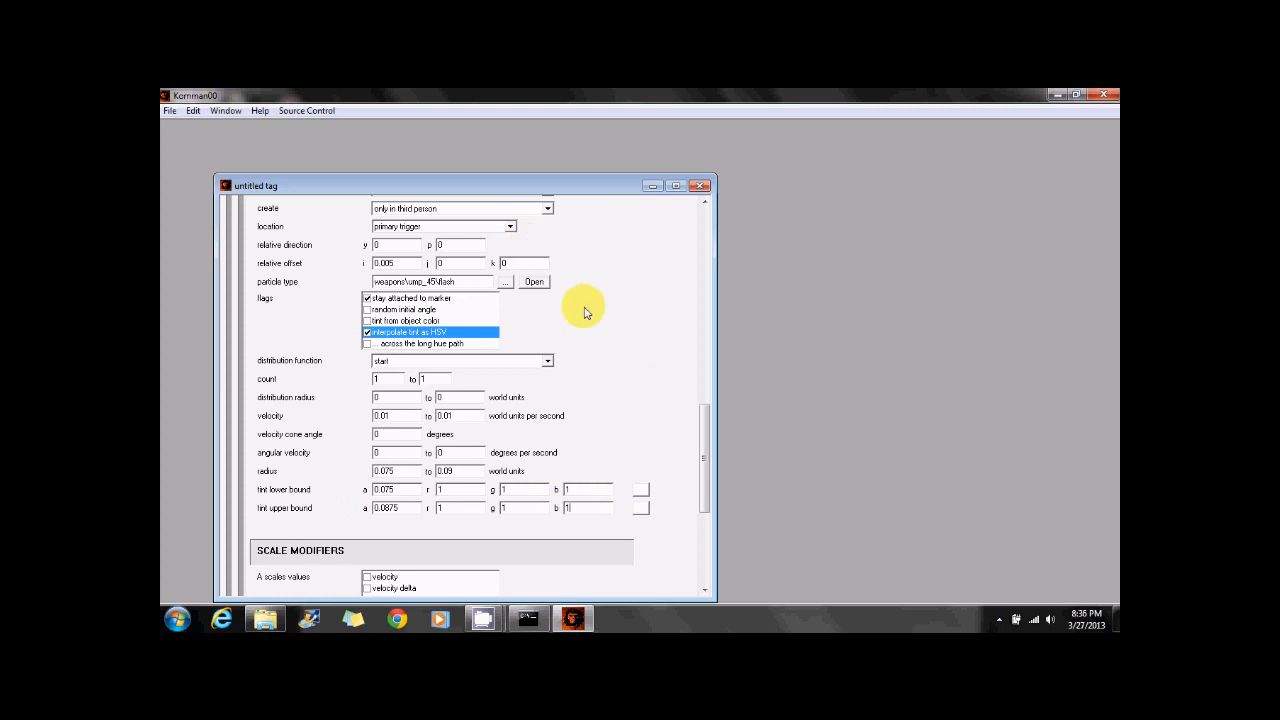
# Duplicate the flash particle block and set the copy's particle type to weapons\ump_45\flash muzzle
pyautogui.moveTo(704, 422); pyautogui.dragTo(600, 346)
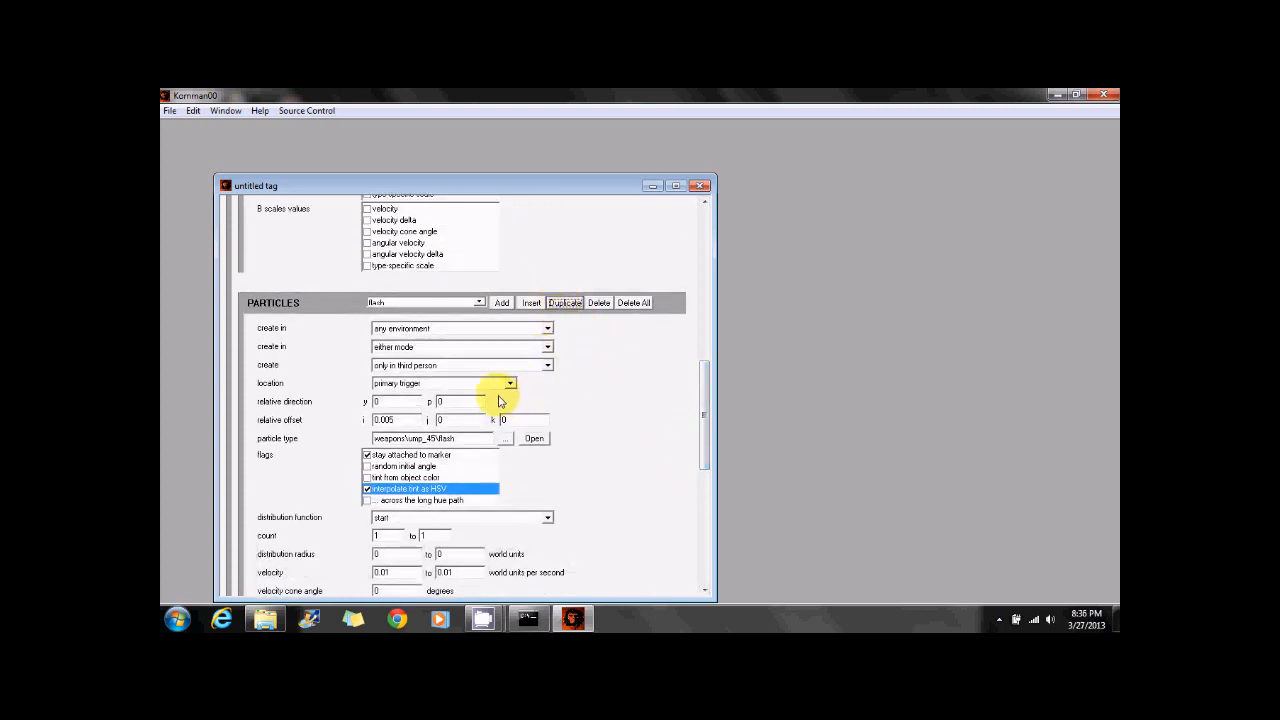
pyautogui.moveTo(702, 426); pyautogui.dragTo(702, 450)
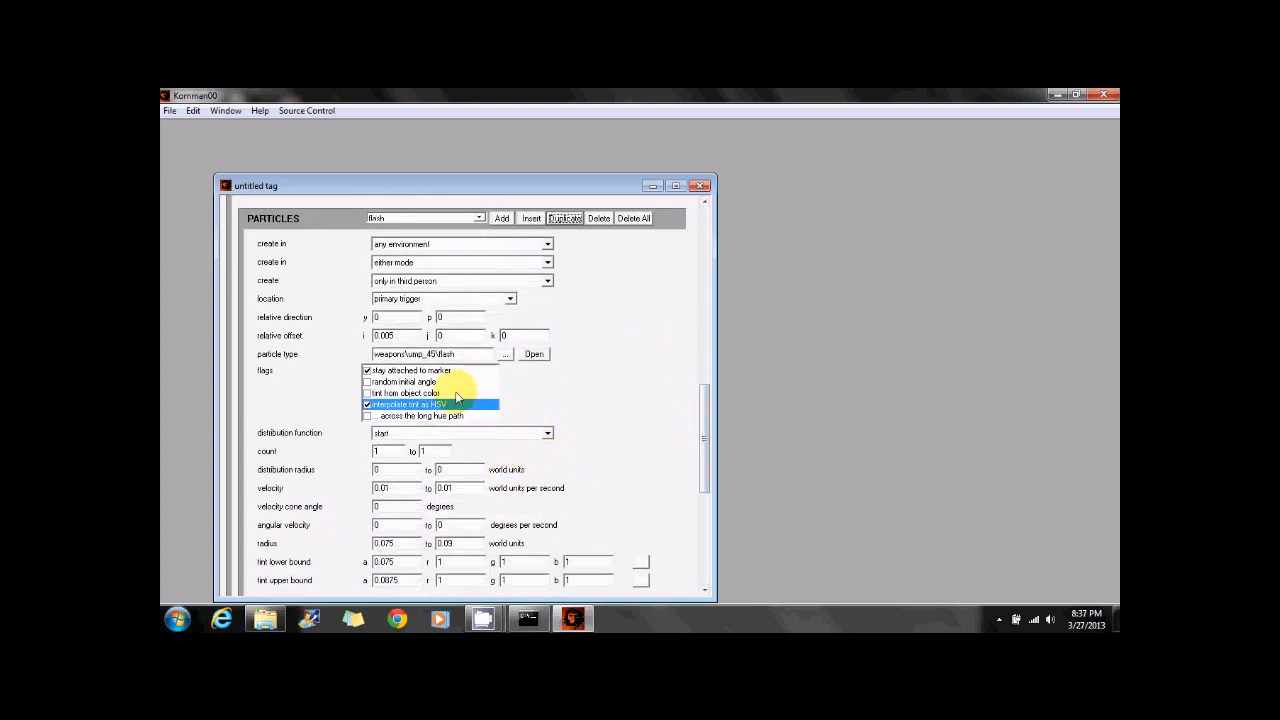
pyautogui.click(463, 356)
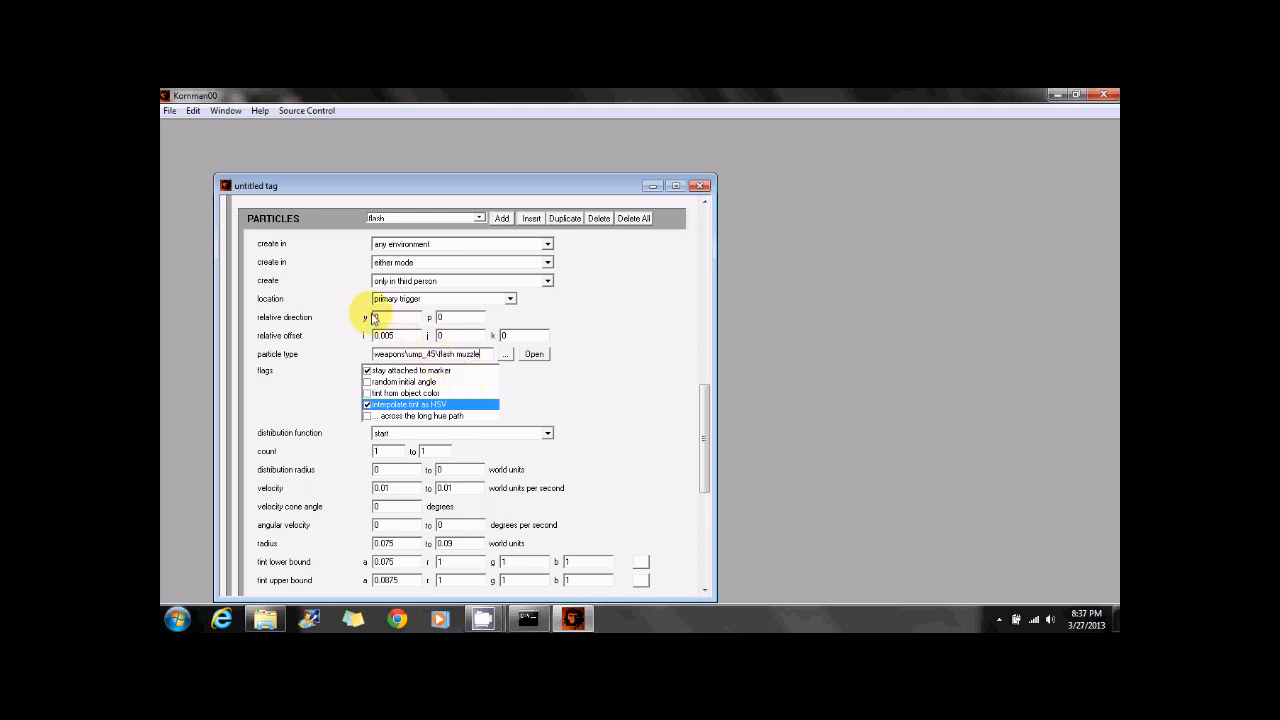
# Set the flash muzzle particle's relative offset i to -0.004 and its radius to 0.045 to 0.06
pyautogui.click(393, 337)
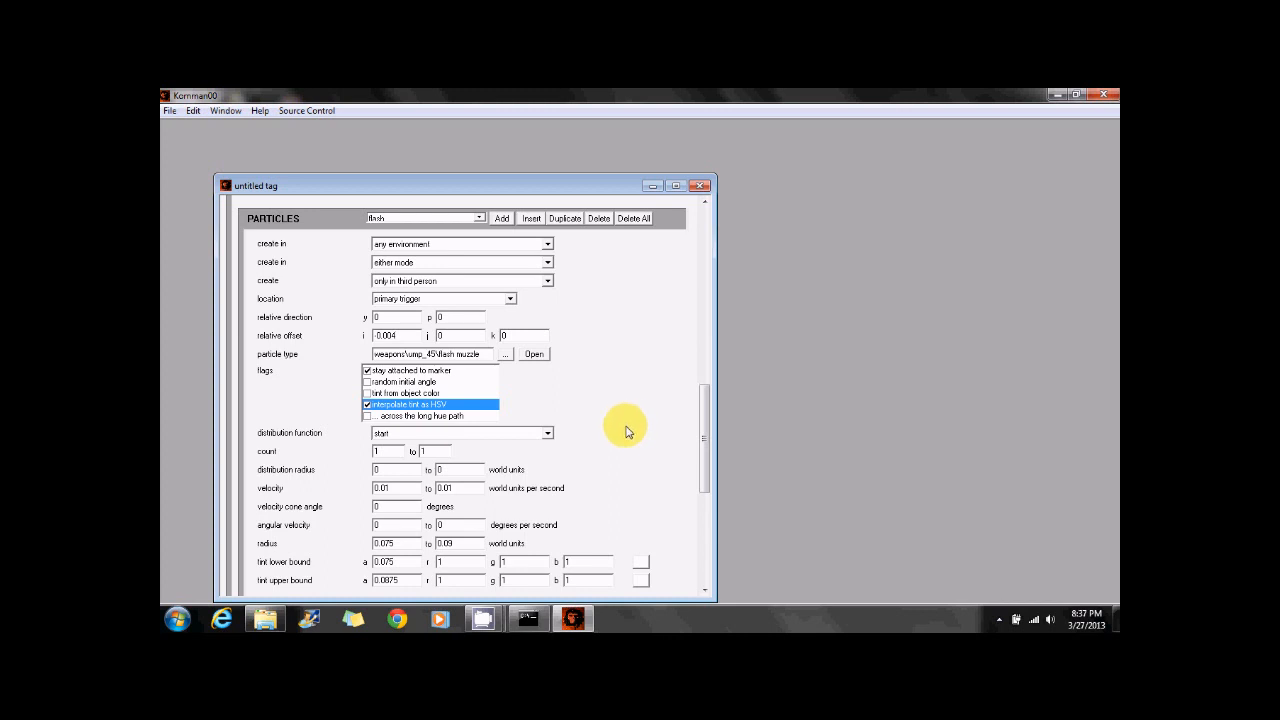
pyautogui.moveTo(706, 443); pyautogui.dragTo(703, 484)
pyautogui.click(406, 418)
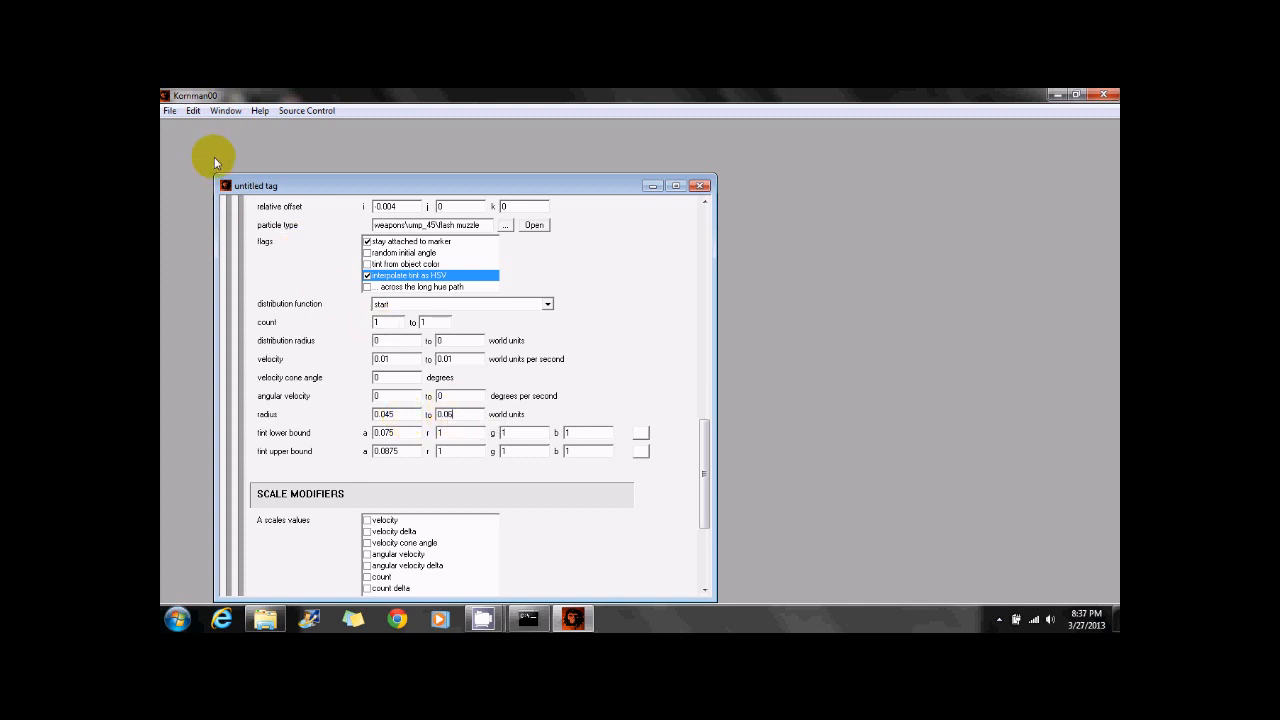
# Add a second event to the effect and add a new particle block to it
pyautogui.moveTo(704, 432); pyautogui.dragTo(551, 251)
pyautogui.click(489, 222)
pyautogui.moveTo(700, 272); pyautogui.dragTo(698, 410)
pyautogui.click(502, 251)
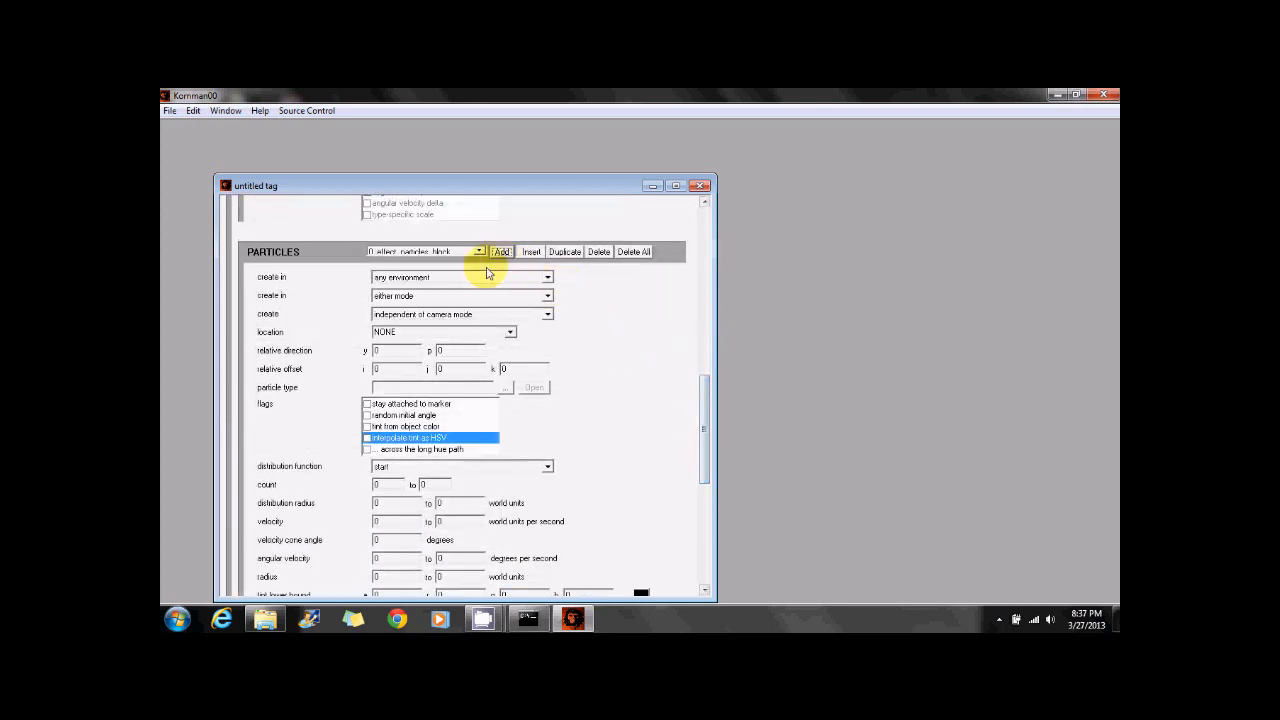
# Set the new particle to first person only, location primary trigger, relative offset i 0.025, with stay attached to marker and interpolate tint as HSV enabled
pyautogui.click(413, 316)
pyautogui.click(410, 338)
pyautogui.click(401, 332)
pyautogui.click(395, 353)
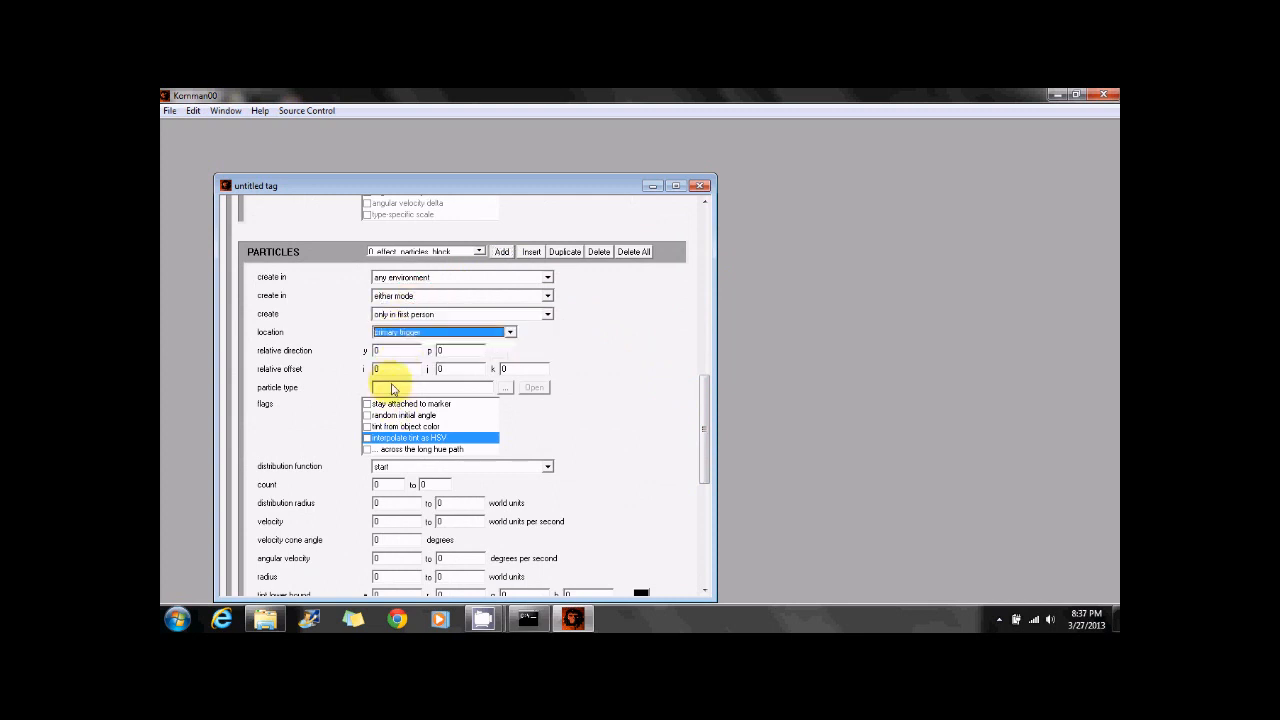
pyautogui.click(388, 369)
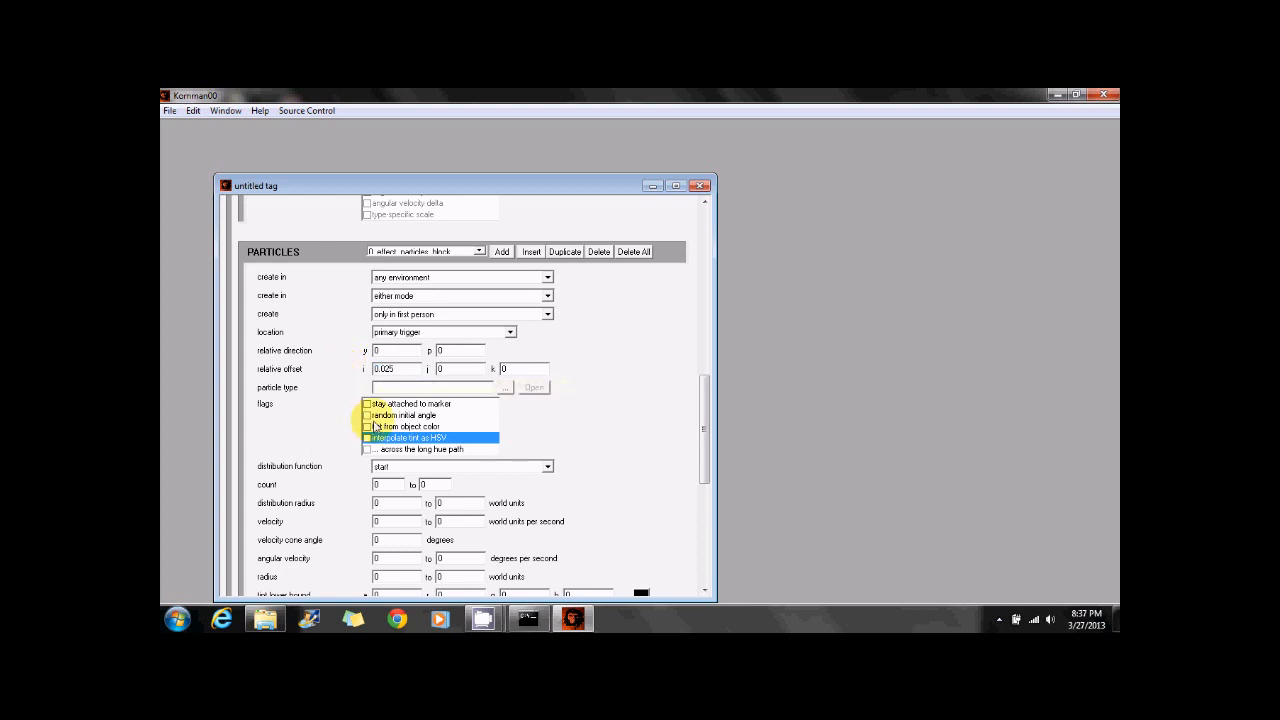
pyautogui.click(366, 403)
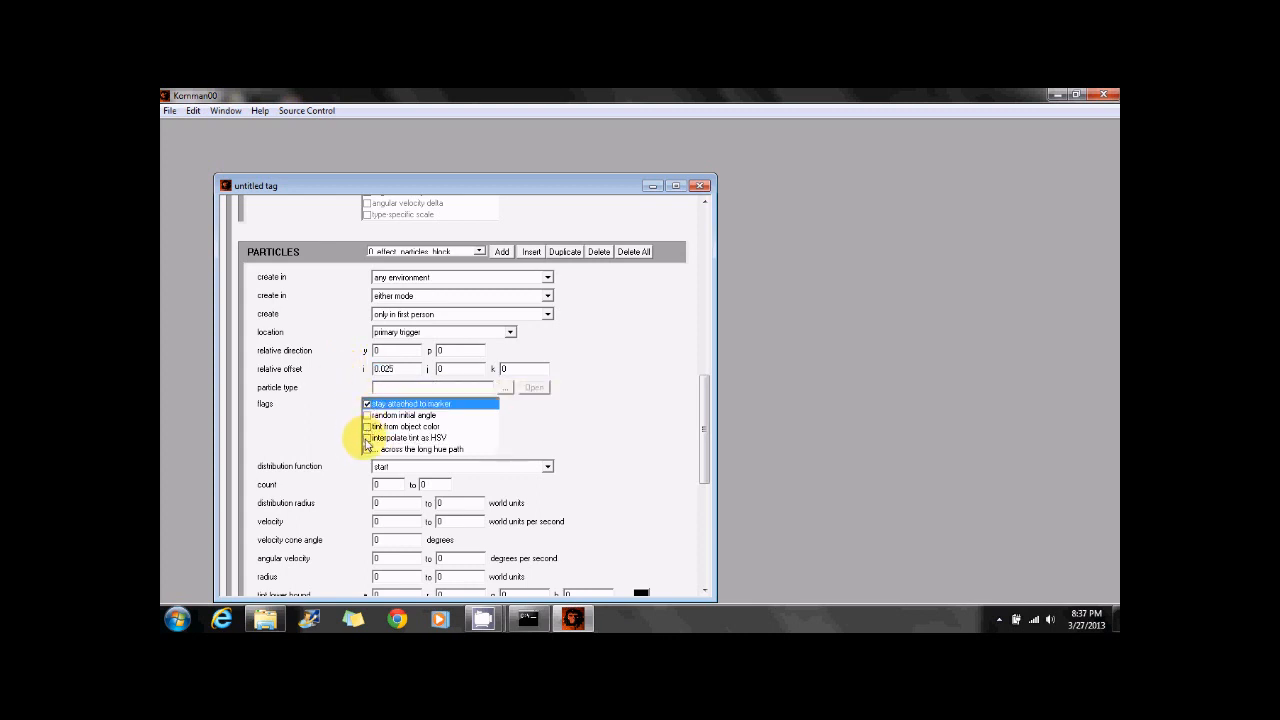
pyautogui.click(367, 438)
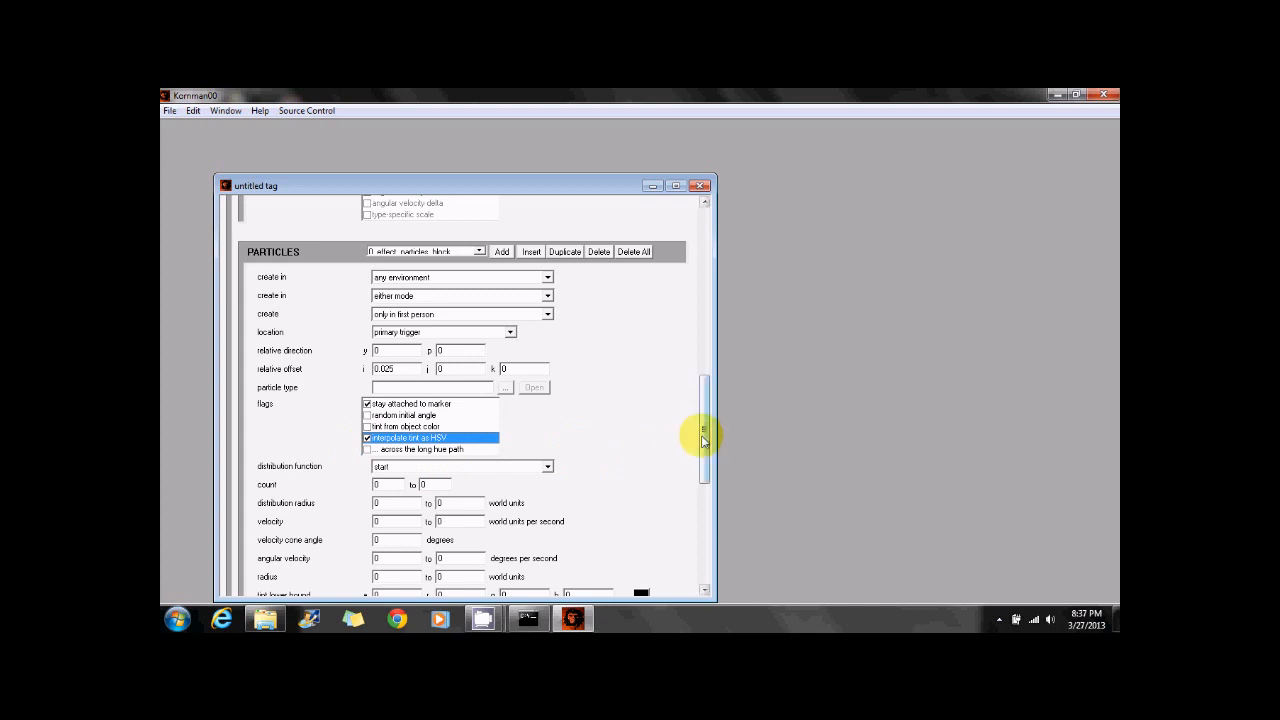
# Set particle type weapons\ump_45\flash center, count 1 to 1, velocity 0.01 to 0.01, radius 0.045 to 0.06, tint alphas 0.075 and 0.875, all RGB 1
pyautogui.moveTo(704, 440); pyautogui.dragTo(700, 457)
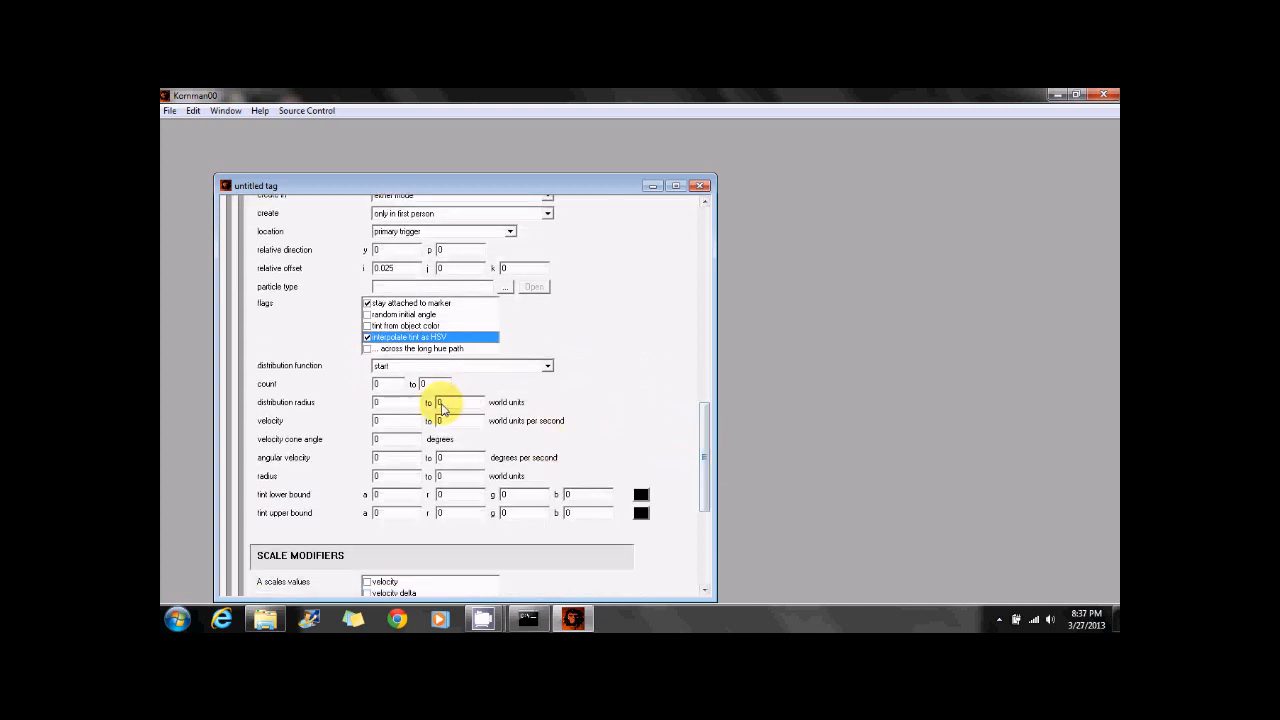
pyautogui.doubleClick(389, 383)
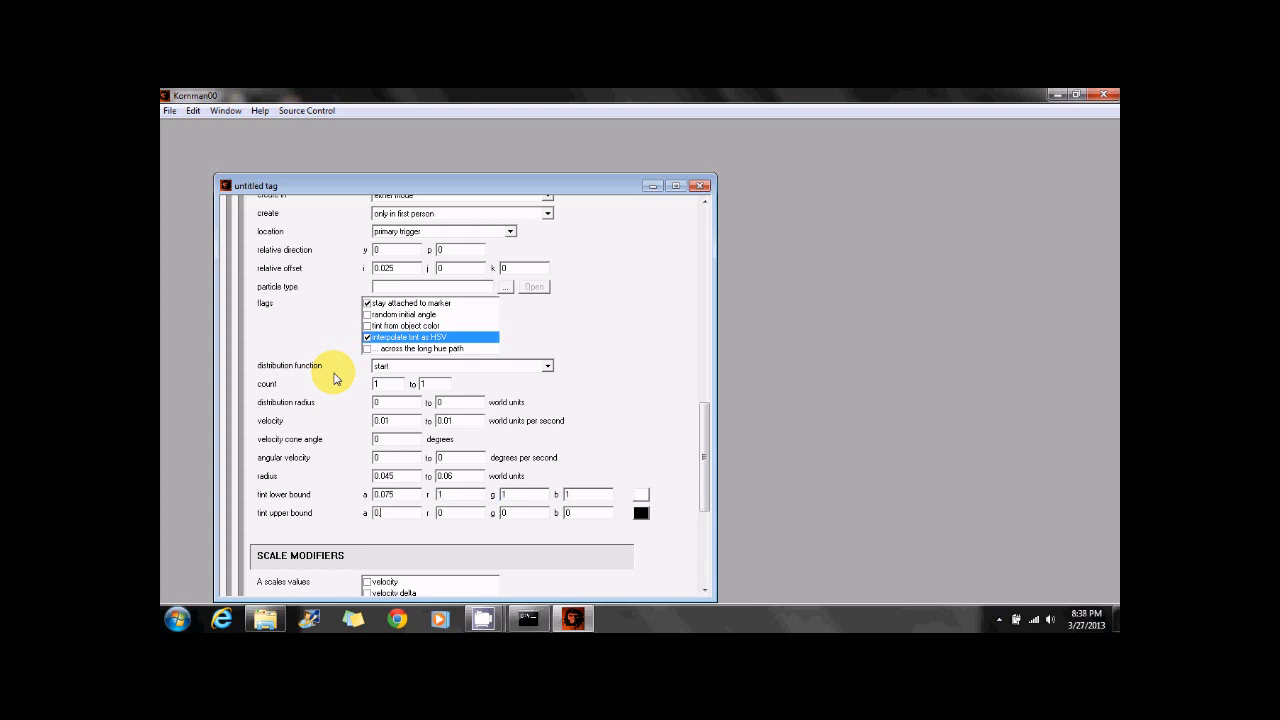
pyautogui.press('Tab')
pyautogui.write('1')
pyautogui.press('Tab')
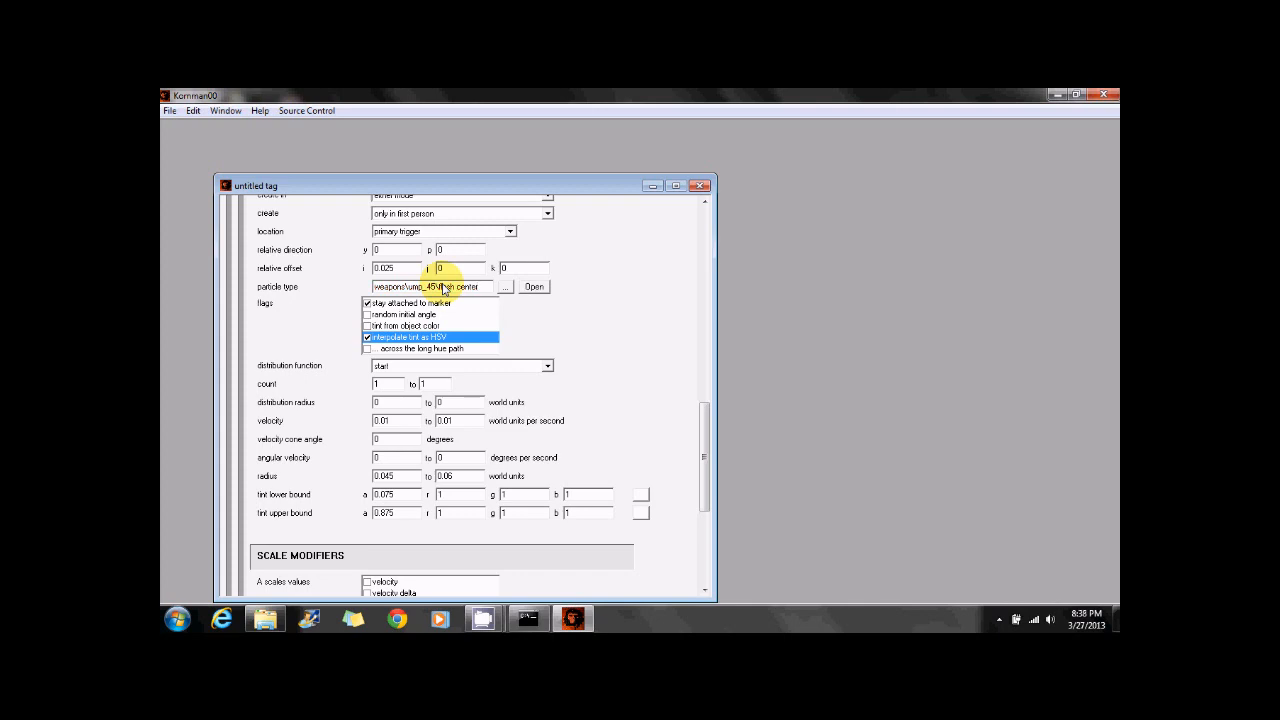
# Save the effect tag as fire bullet in the ump_45 weapon folder, replacing the existing file
pyautogui.moveTo(703, 445); pyautogui.dragTo(700, 371)
pyautogui.click(450, 371)
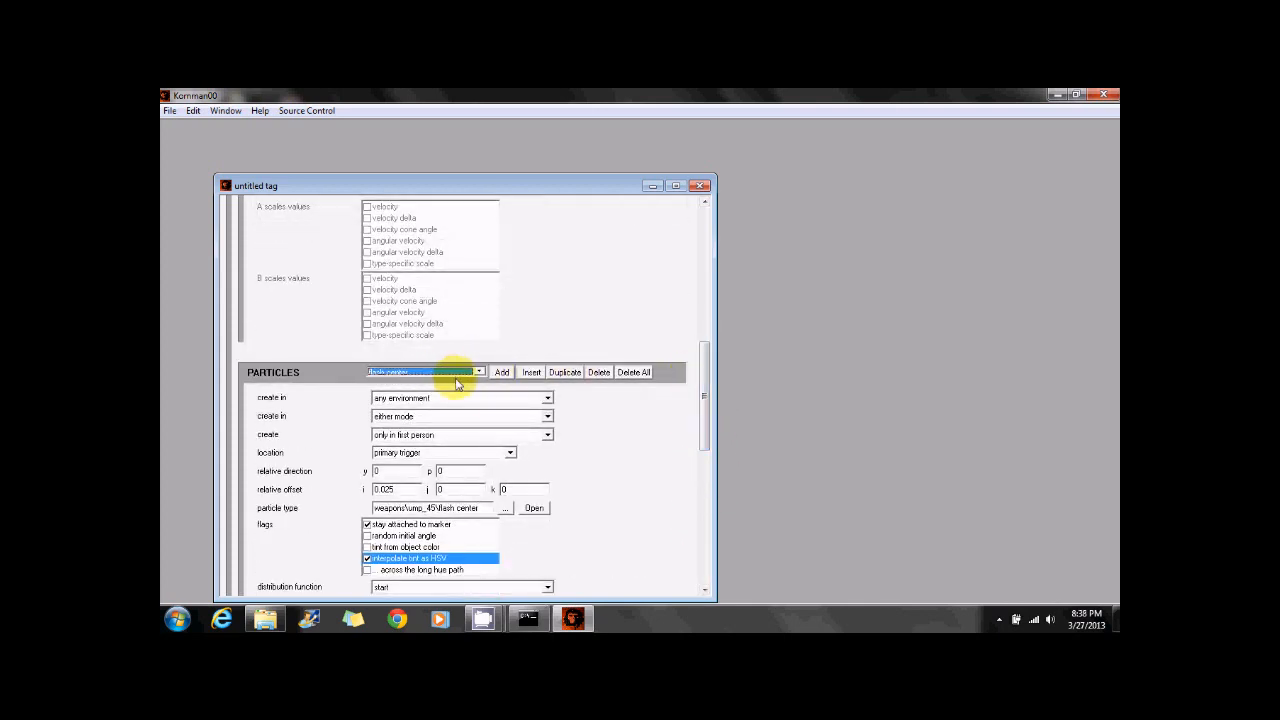
pyautogui.moveTo(703, 391); pyautogui.dragTo(694, 257)
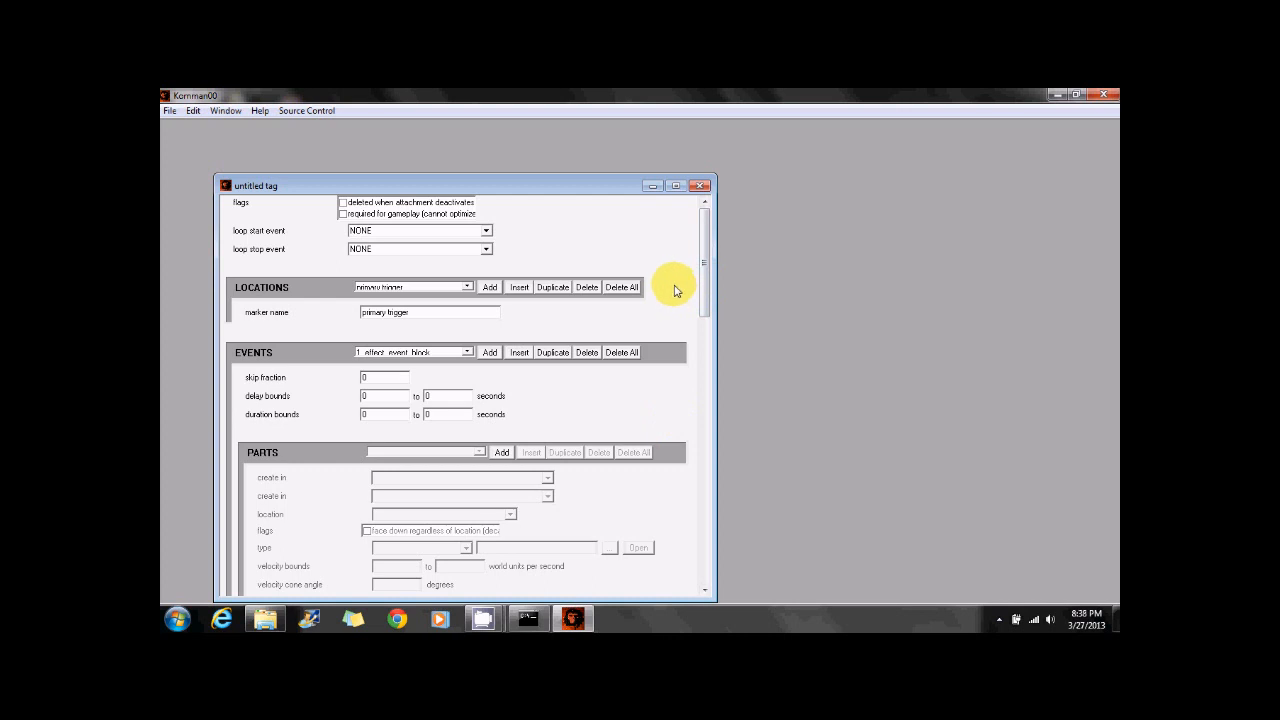
pyautogui.click(168, 111)
pyautogui.click(195, 193)
pyautogui.scroll(-3, 627, 321)
pyautogui.doubleClick(563, 414)
pyautogui.scroll(-3, 585, 418)
pyautogui.doubleClick(572, 388)
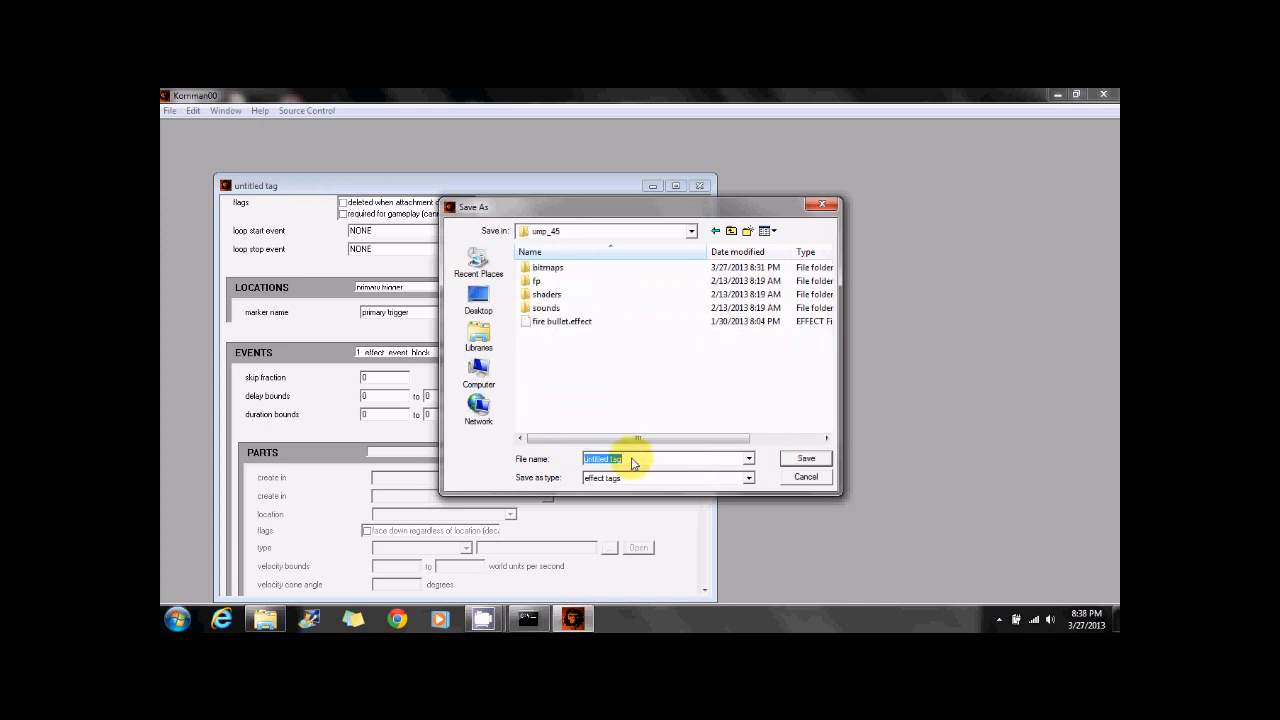
pyautogui.write('fir')
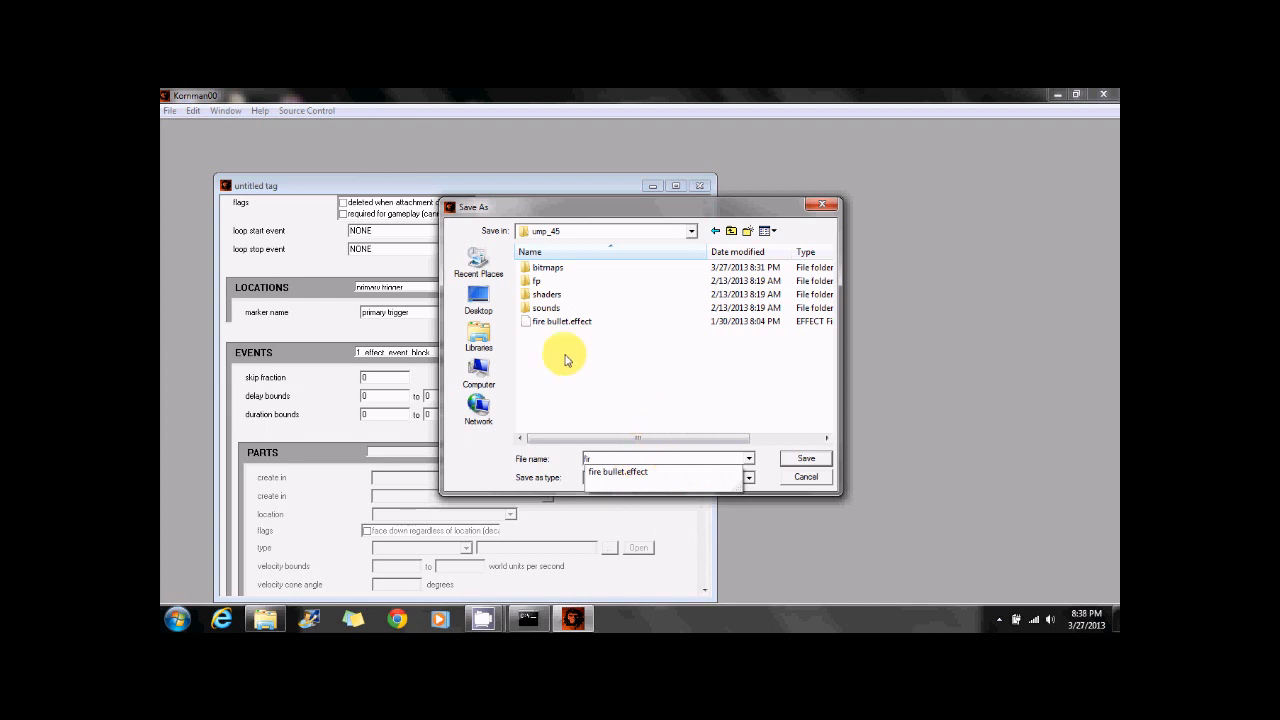
pyautogui.click(545, 321)
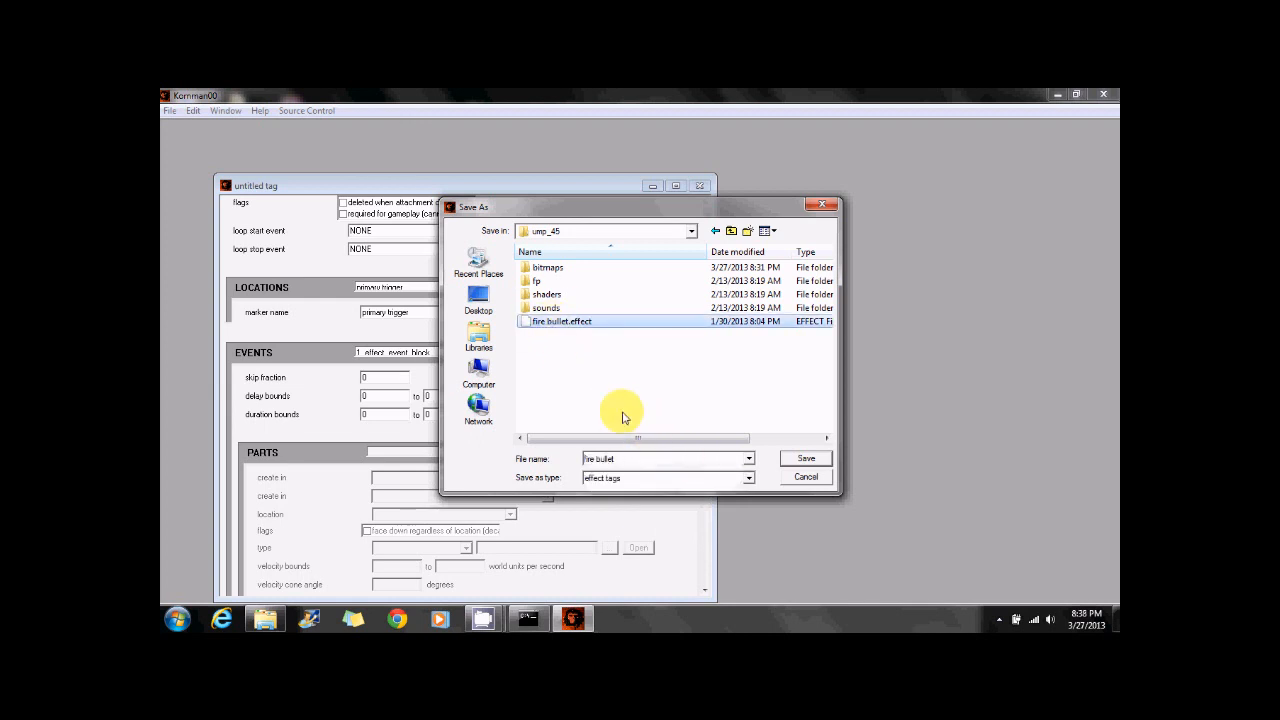
pyautogui.click(786, 457)
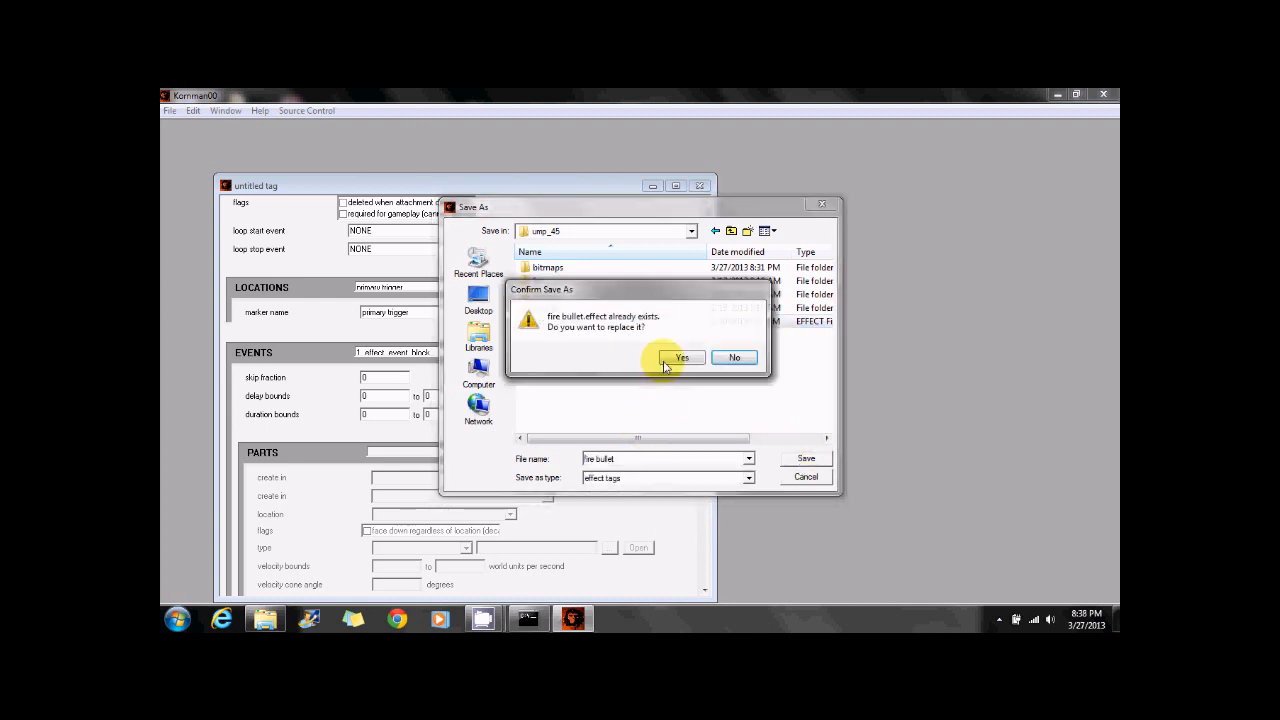
pyautogui.click(668, 358)
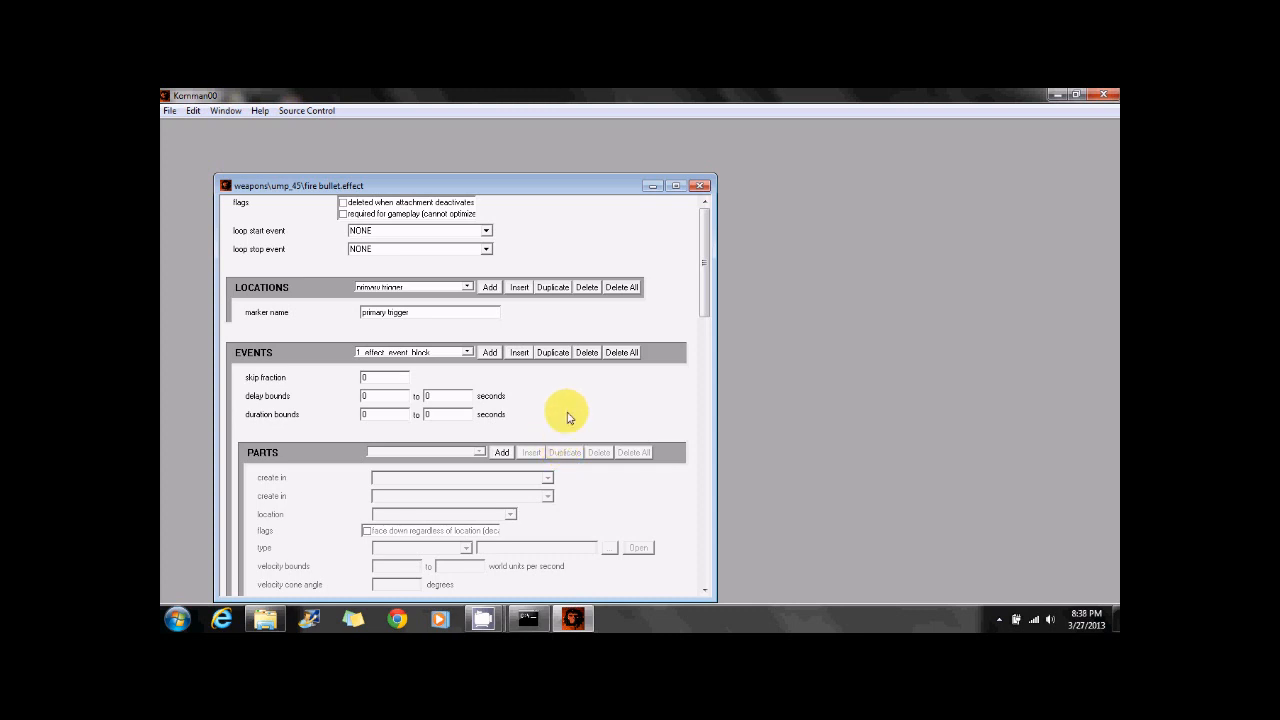
# Close the effect tag and open weapons\ump_45\ump_45.weapon to check its firing effect reference
pyautogui.click(699, 186)
pyautogui.hotkey('ctrl', 'o')
pyautogui.click(623, 372)
pyautogui.scroll(-2, 623, 371)
pyautogui.doubleClick(575, 415)
pyautogui.scroll(-6, 588, 405)
pyautogui.doubleClick(560, 372)
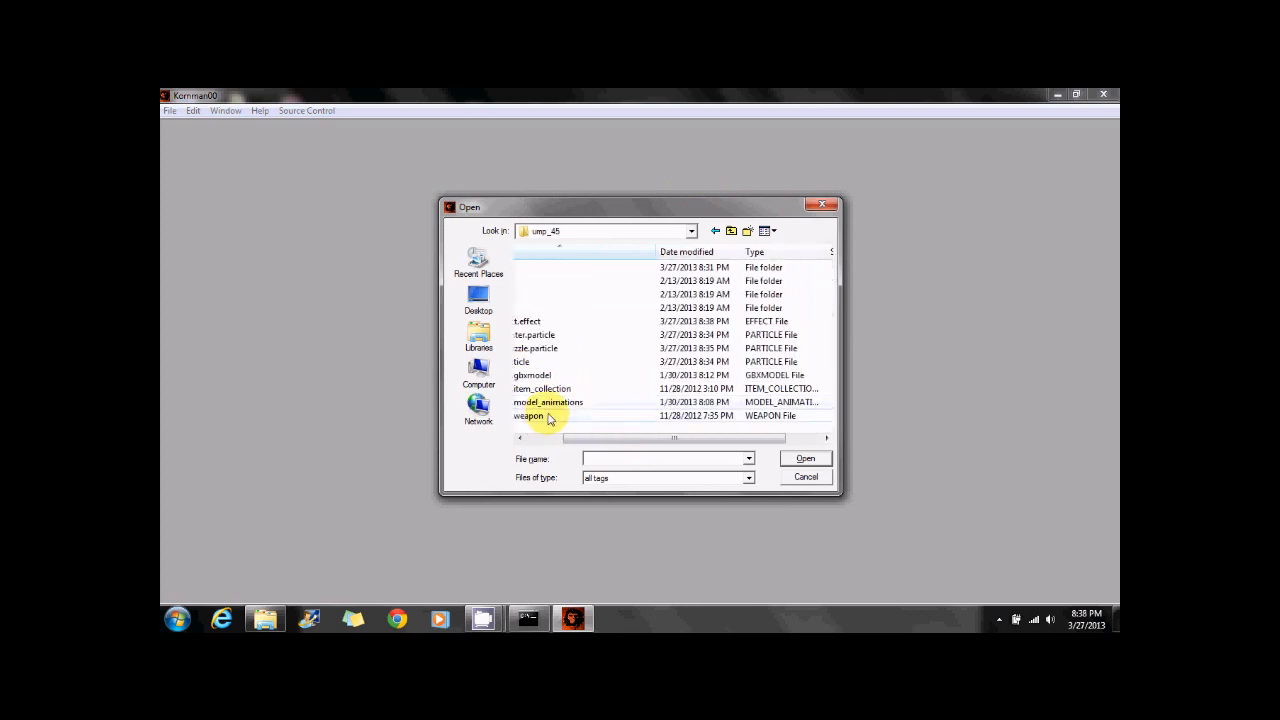
pyautogui.doubleClick(563, 415)
pyautogui.moveTo(720, 240); pyautogui.dragTo(723, 577)
pyautogui.moveTo(588, 493); pyautogui.dragTo(493, 495)
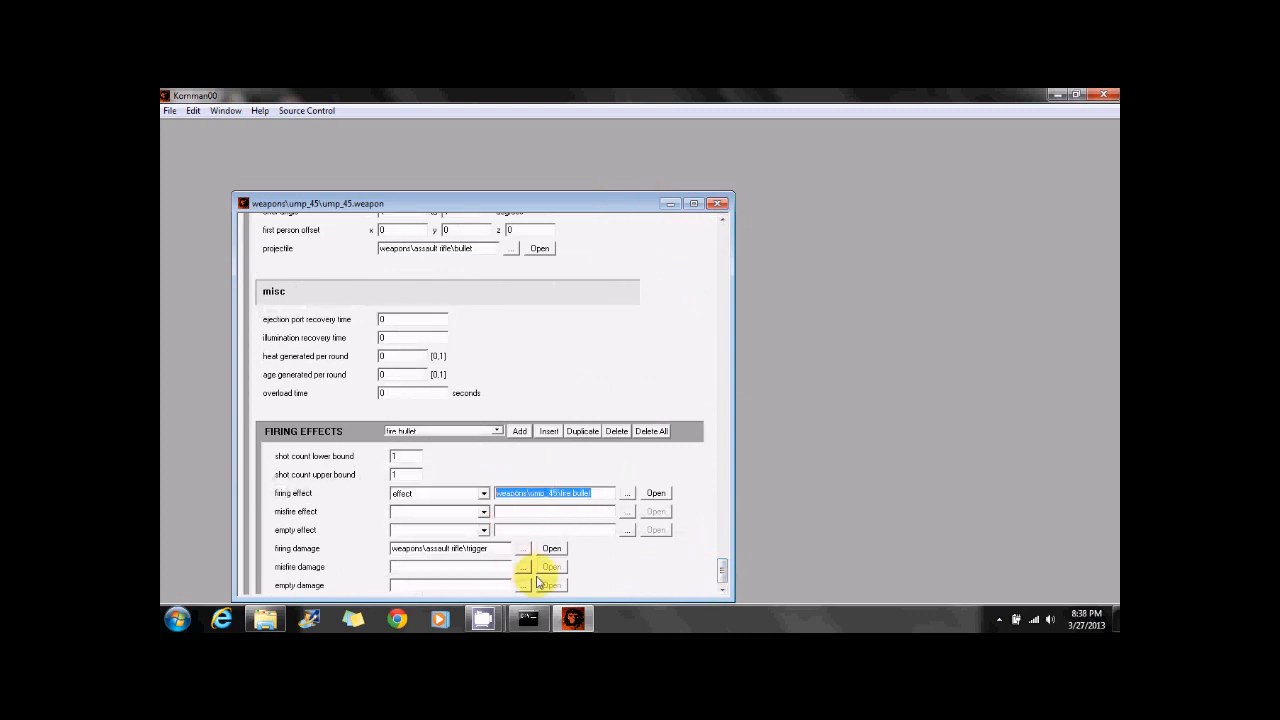
# Close the weapon tag and the tag editor, and begin a tool build-cache-file command for levels\testingrange in the command prompt
pyautogui.click(720, 207)
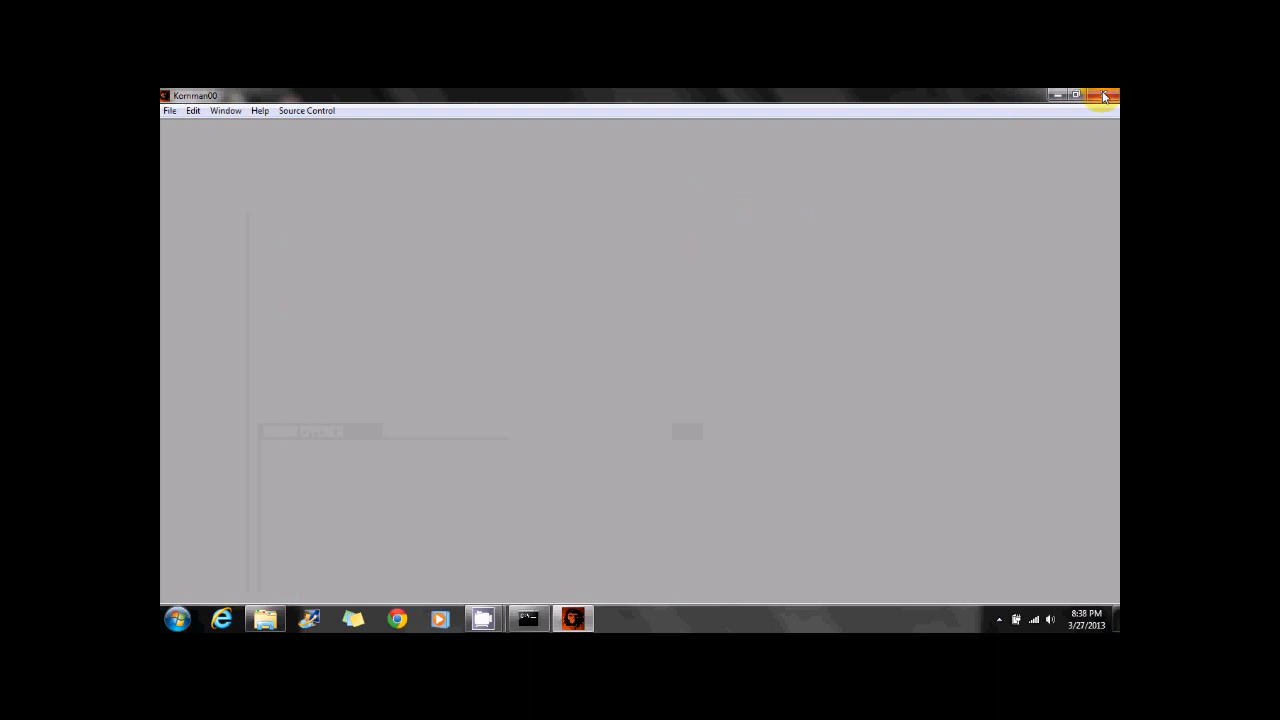
pyautogui.click(1103, 94)
pyautogui.click(528, 619)
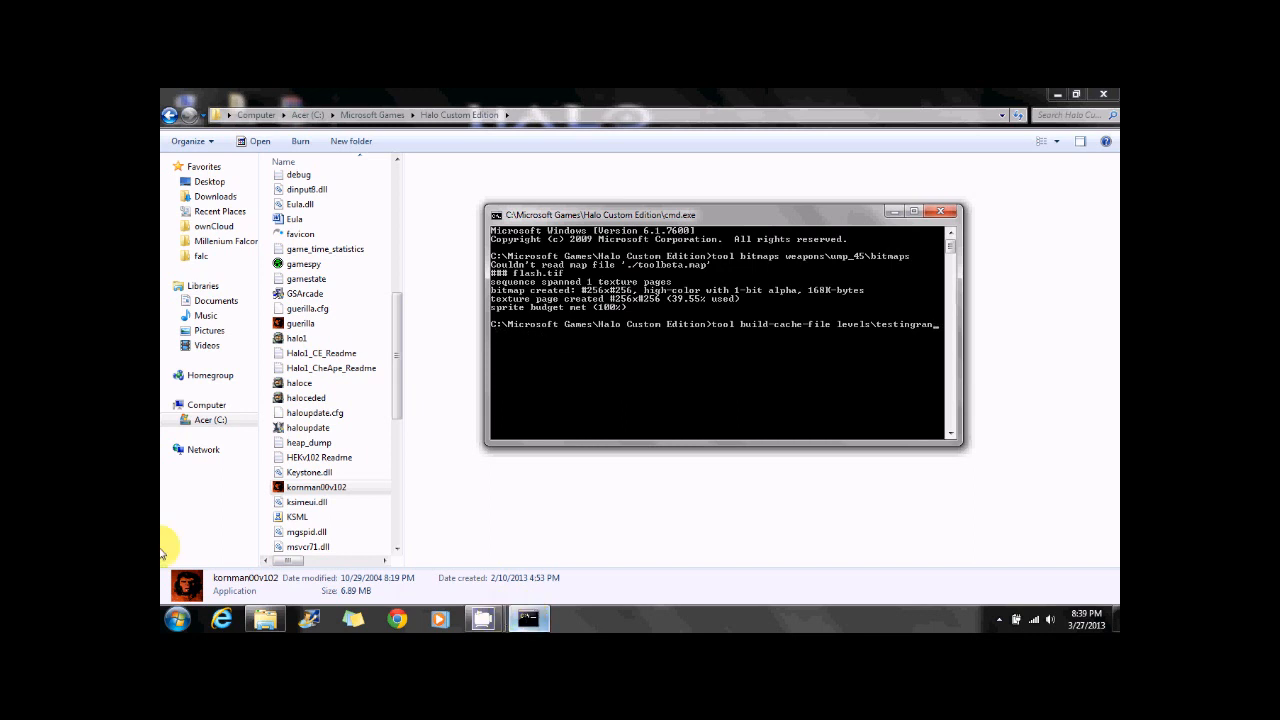
# Launch Sapien from a hobov102 in the Halo Custom Edition folder and load testingrange.scenario
pyautogui.moveTo(396, 300); pyautogui.dragTo(397, 202)
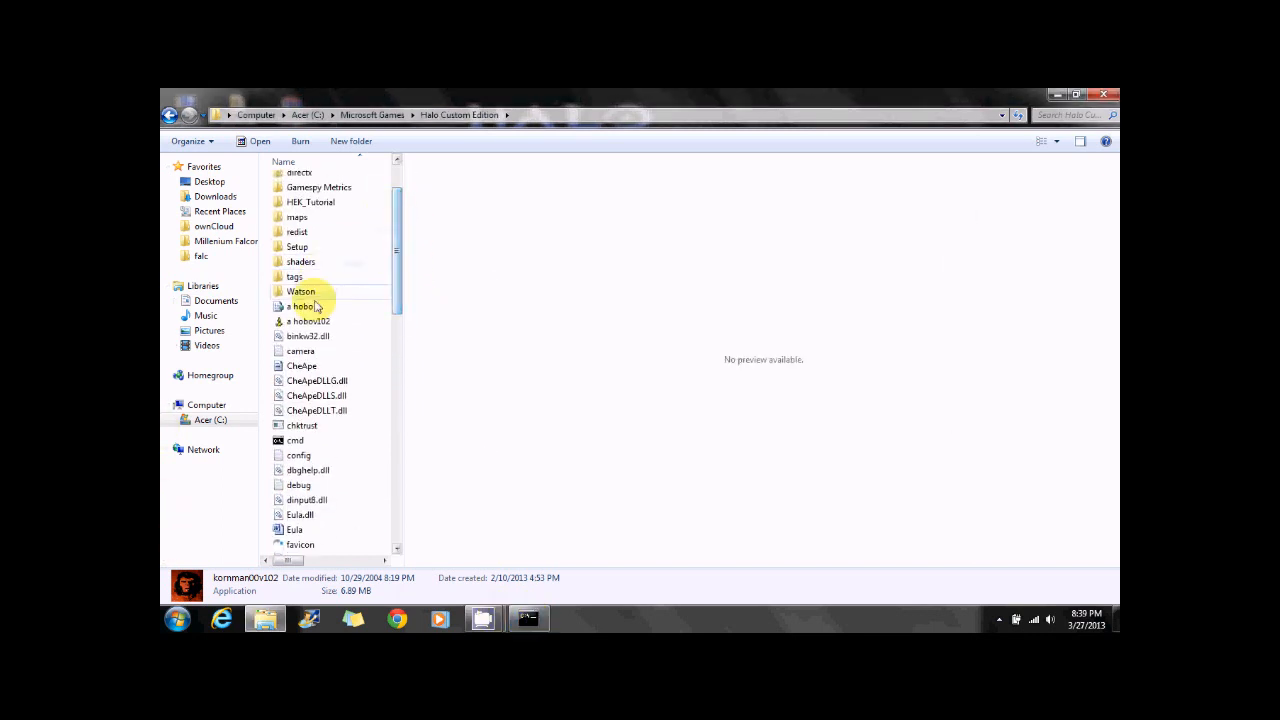
pyautogui.click(310, 321)
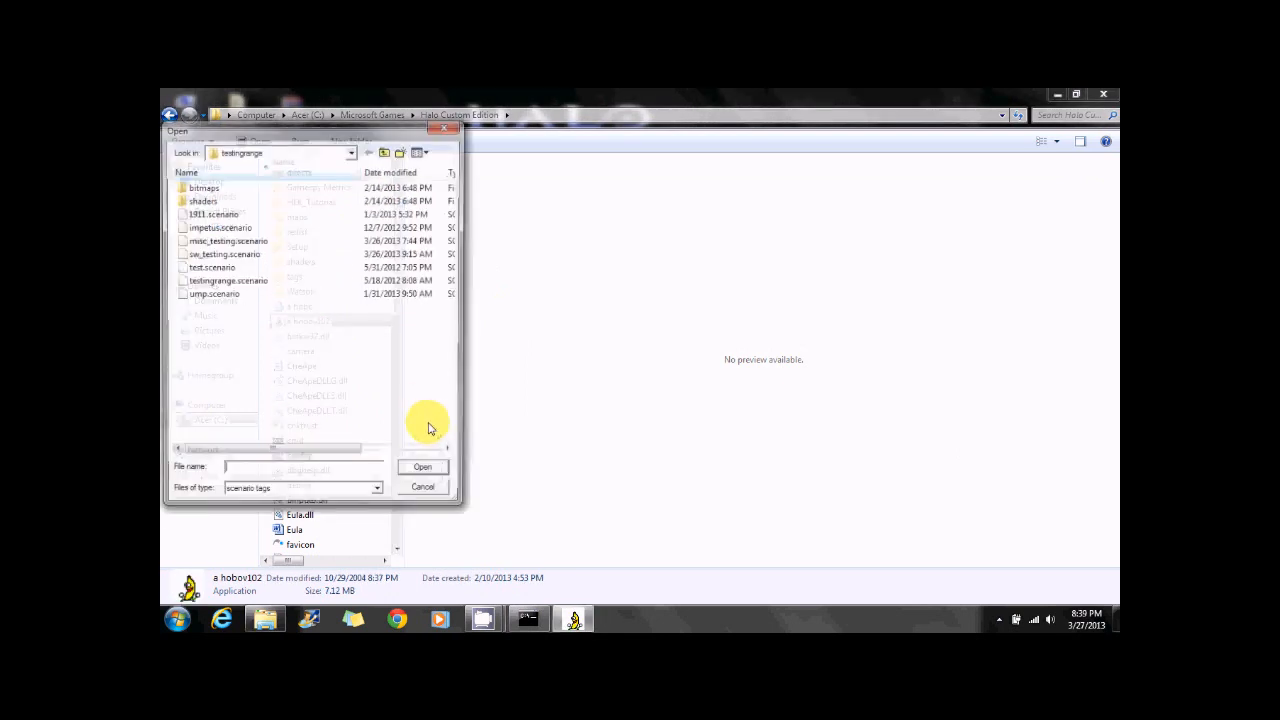
pyautogui.doubleClick(231, 280)
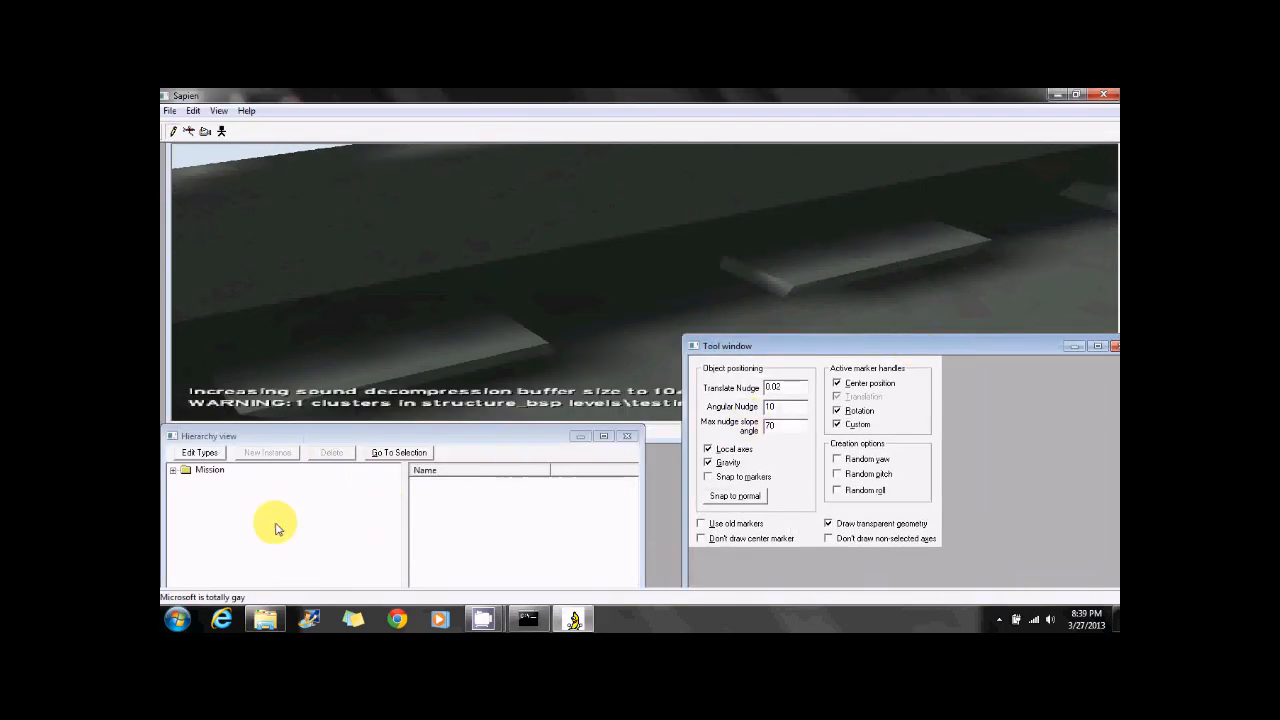
# Select Netgame Equipment in the mission's game data and rearrange the tool windows to expose the equipment properties
pyautogui.click(172, 470)
pyautogui.click(186, 535)
pyautogui.click(255, 559)
pyautogui.click(452, 481)
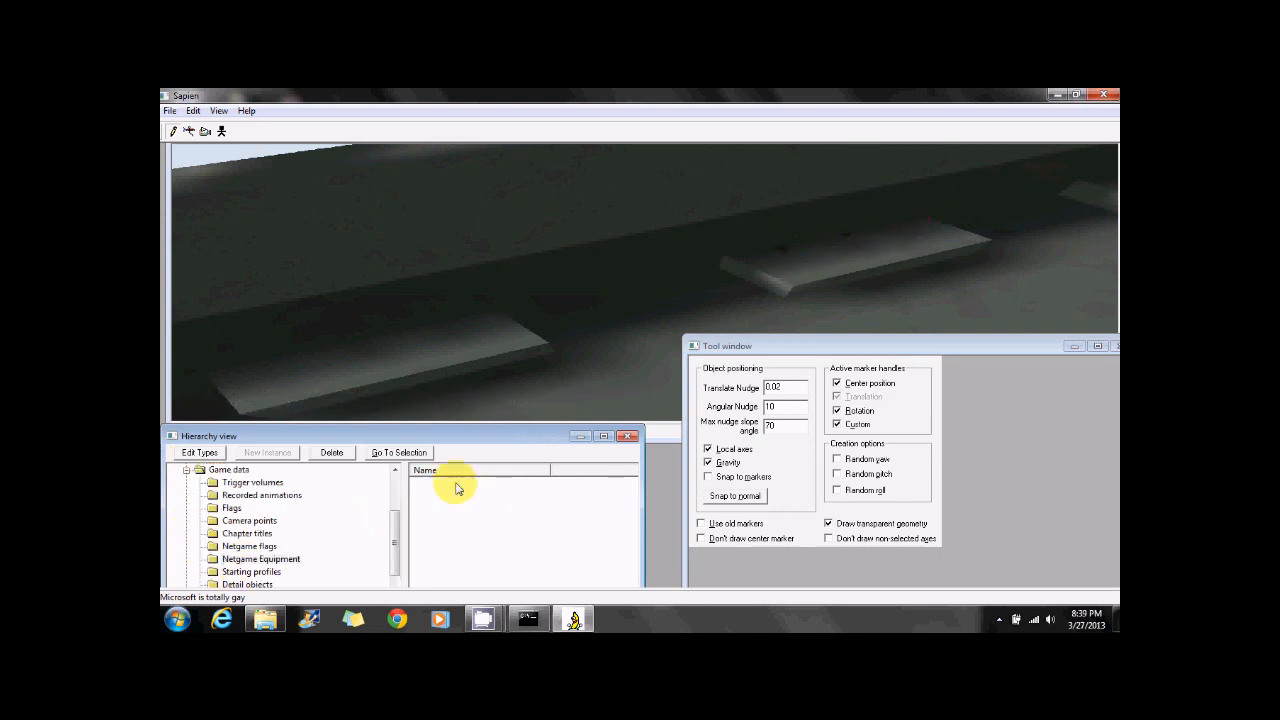
pyautogui.moveTo(886, 346); pyautogui.dragTo(942, 582)
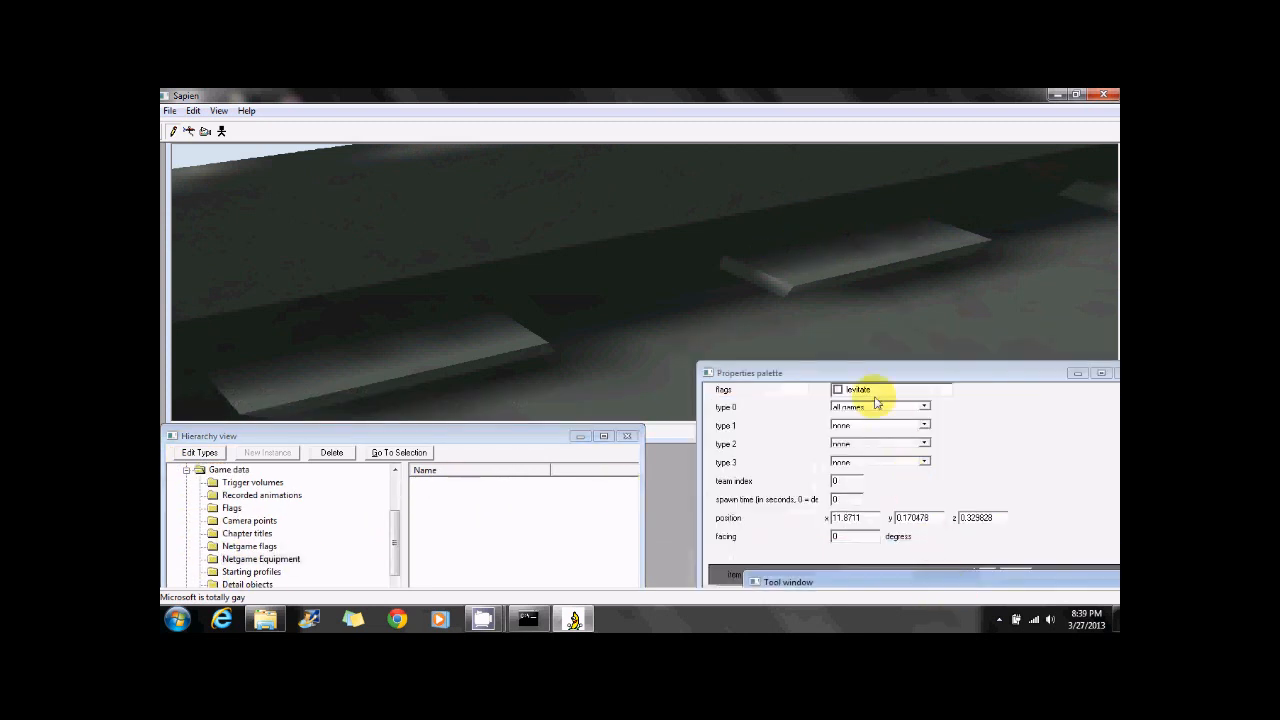
pyautogui.moveTo(889, 372); pyautogui.dragTo(848, 306)
# Set the item collection to weapons\ump_45\ump_45 and place one instance on each of the two raised slabs
pyautogui.moveTo(933, 509); pyautogui.dragTo(837, 512)
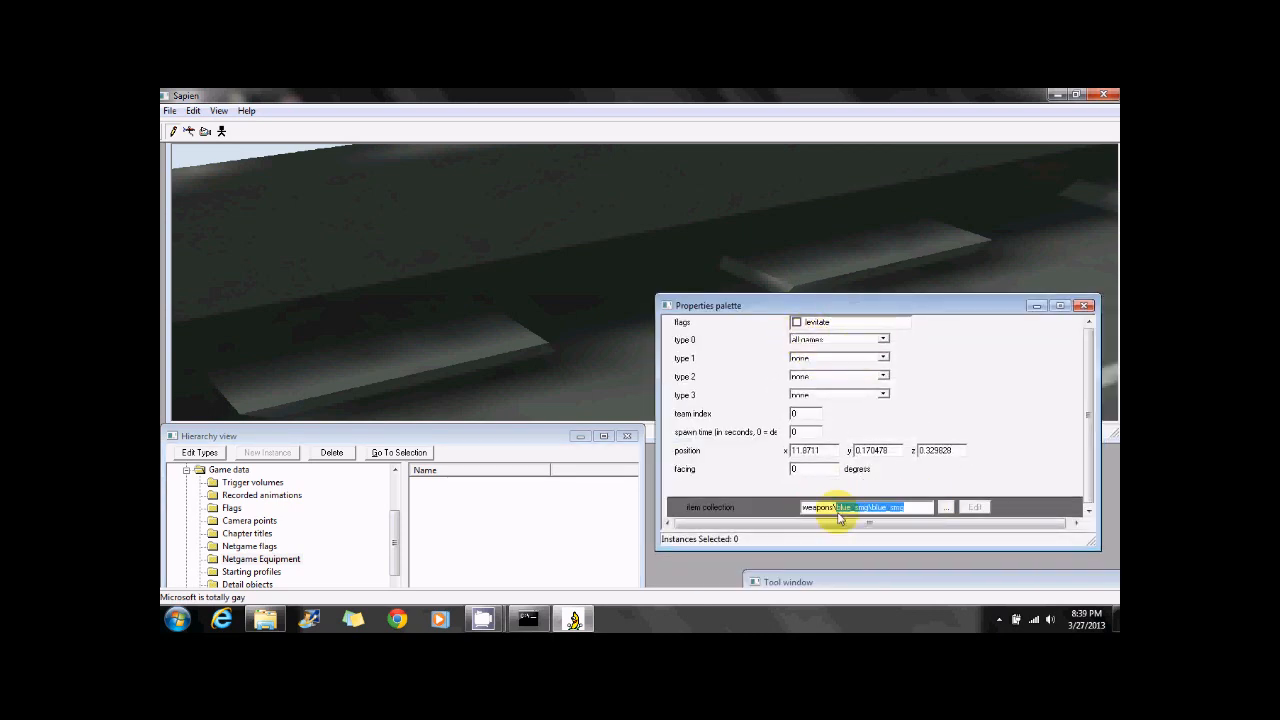
pyautogui.write('smg')
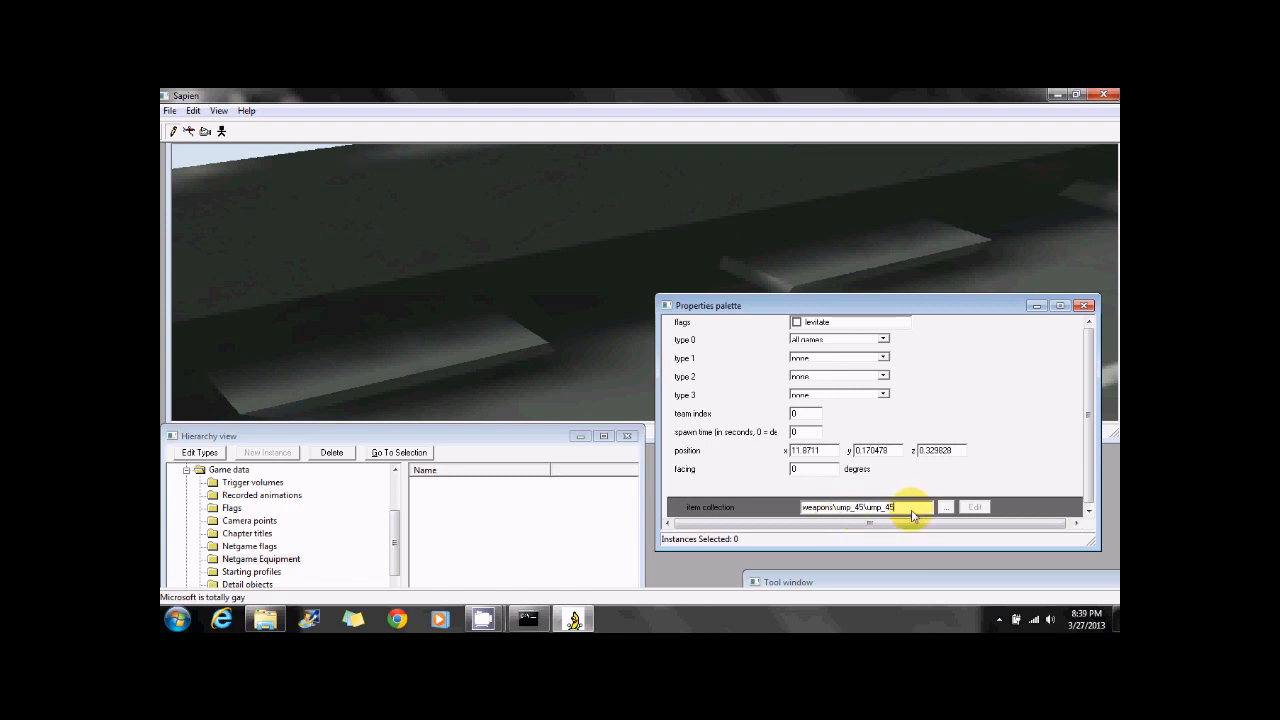
pyautogui.click(946, 507)
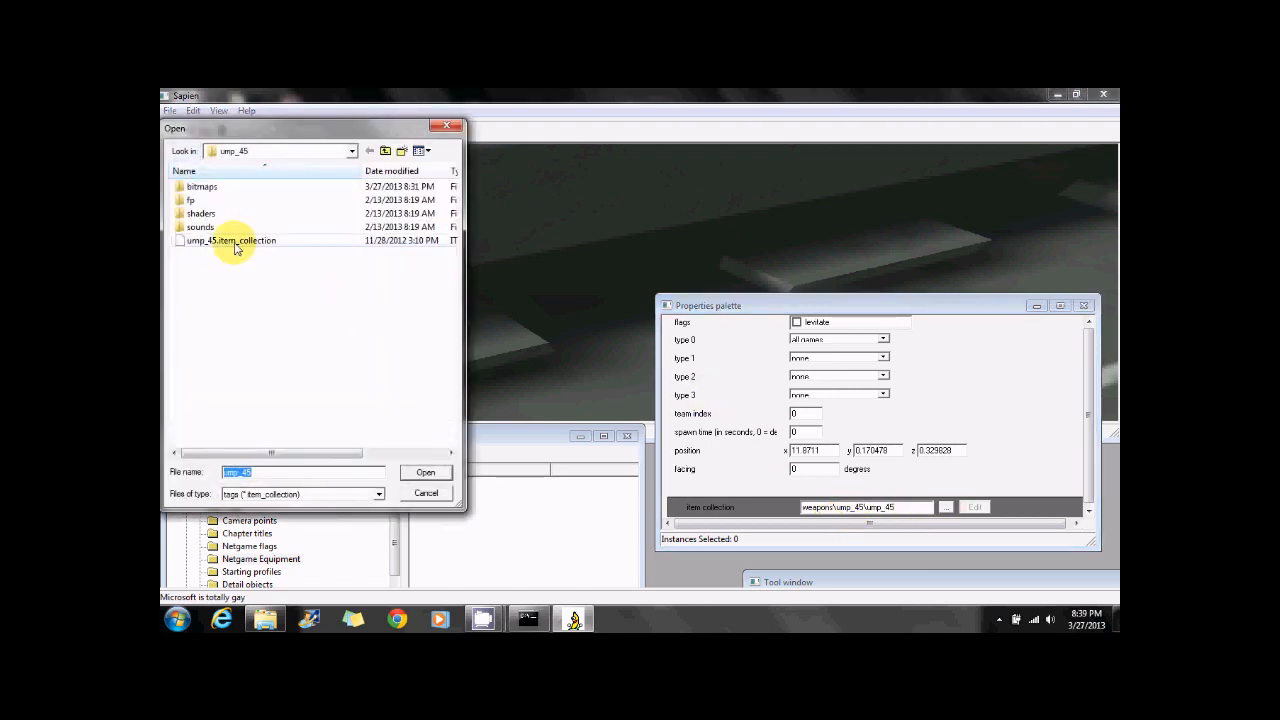
pyautogui.doubleClick(238, 241)
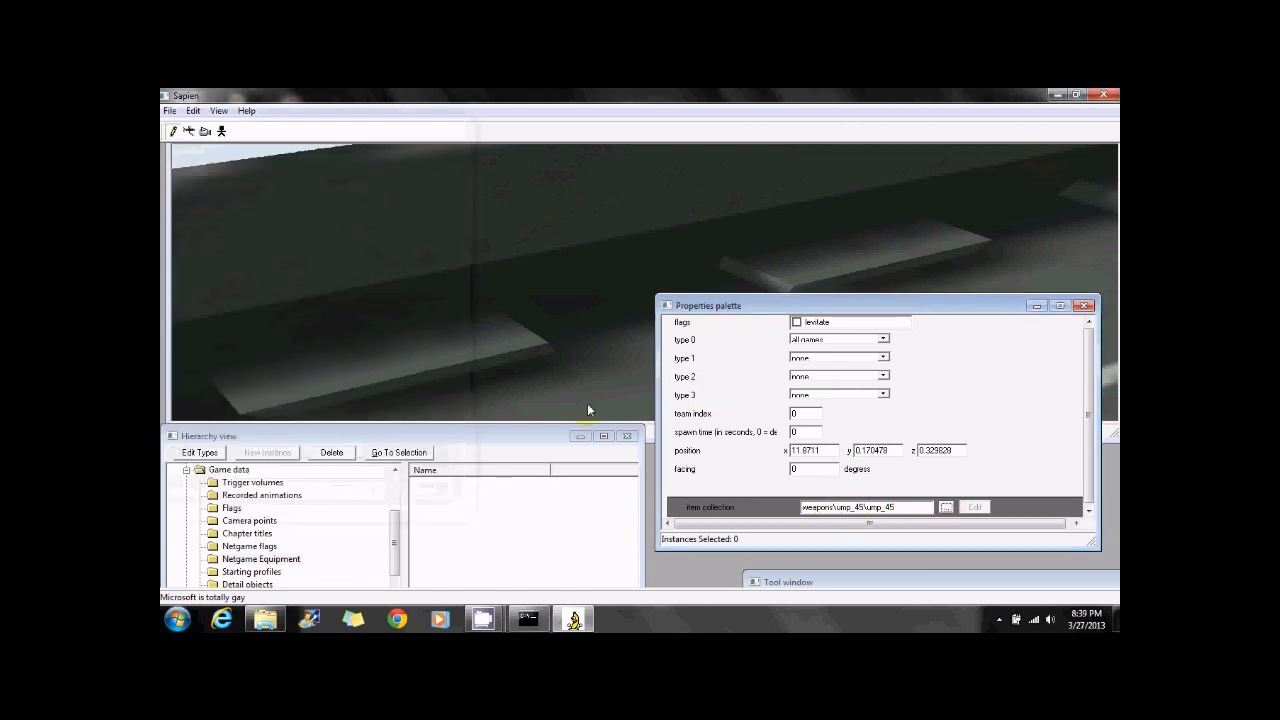
pyautogui.click(355, 357)
pyautogui.click(874, 251)
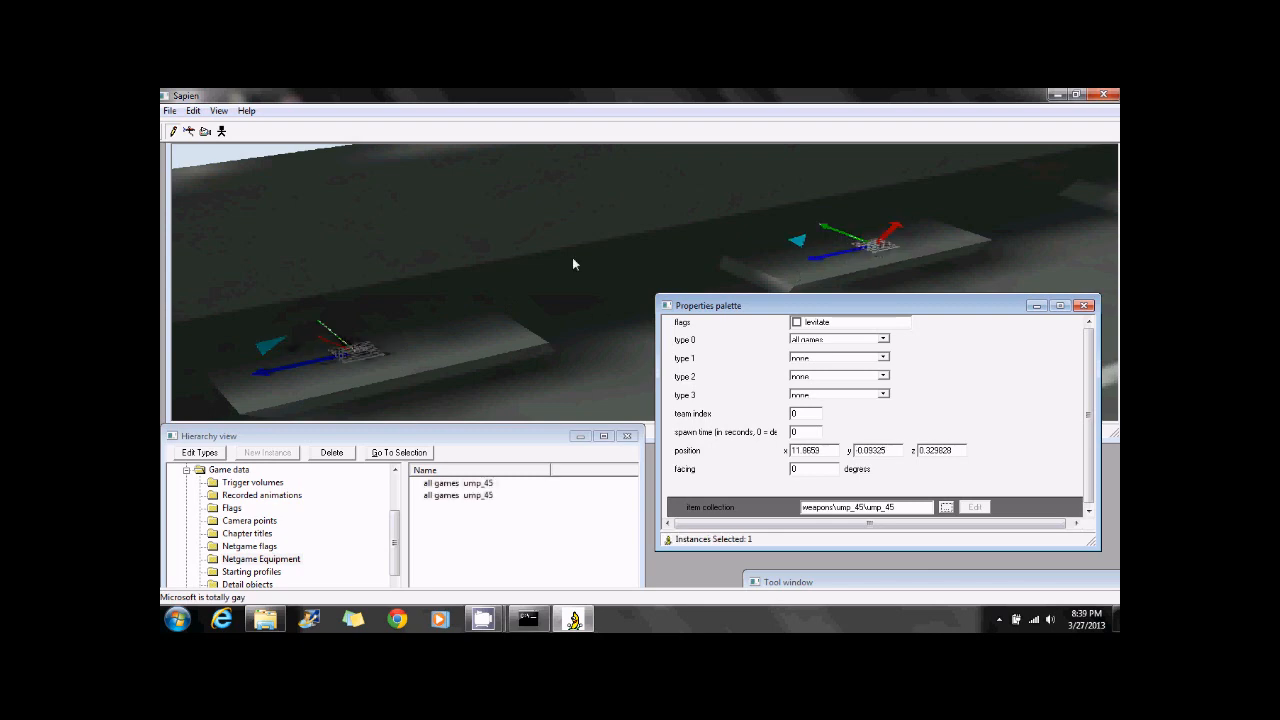
# Save the scenario as ump_45 in the testingrange folder and close Sapien
pyautogui.click(170, 110)
pyautogui.click(210, 180)
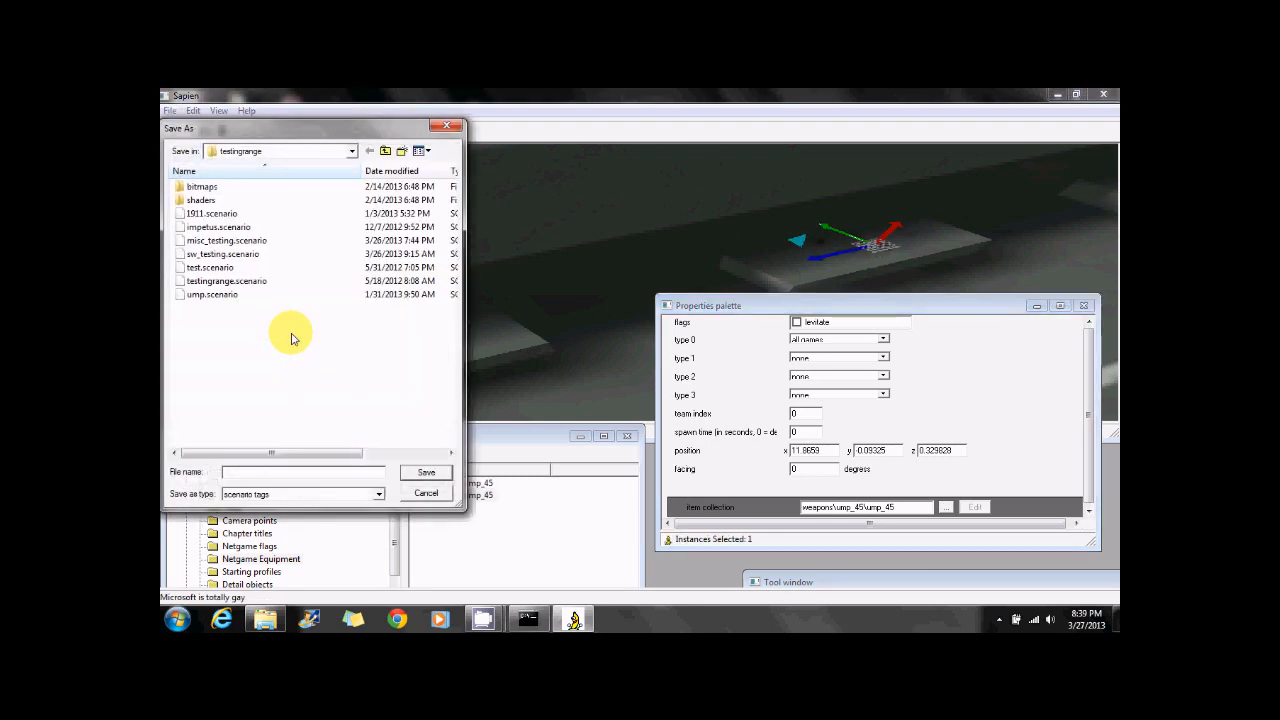
pyautogui.write('ump_45')
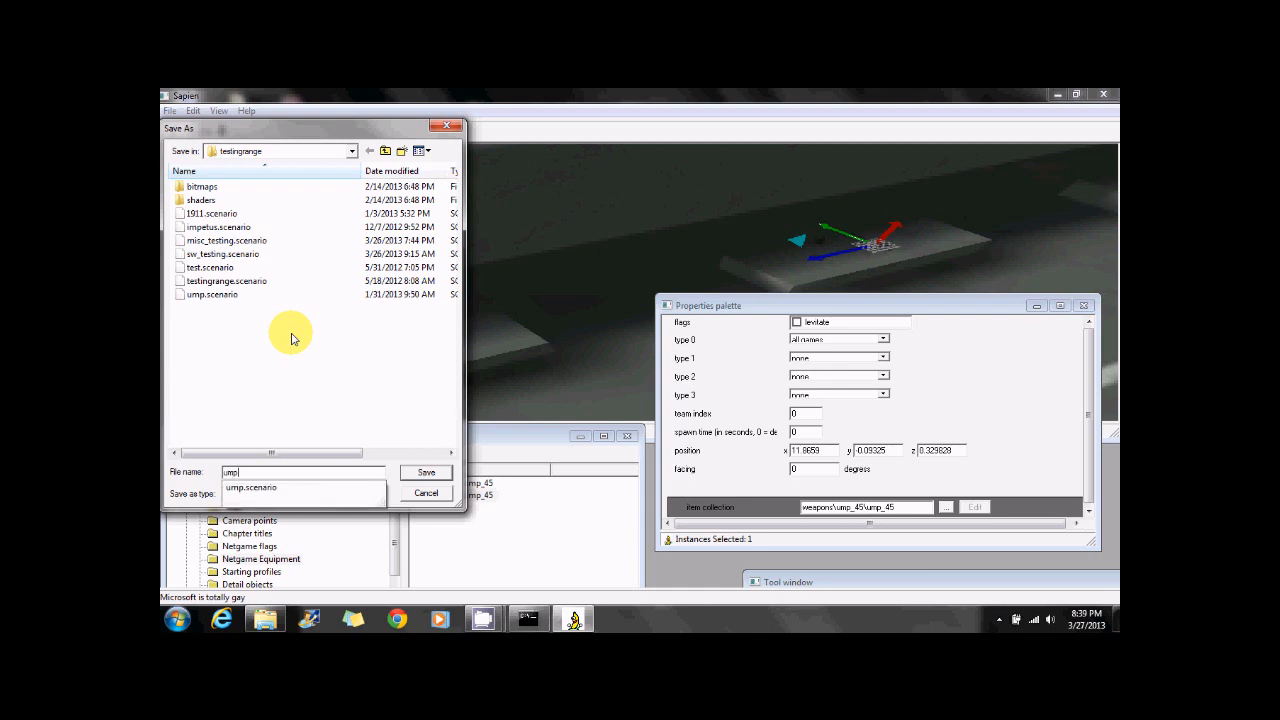
pyautogui.press('Return')
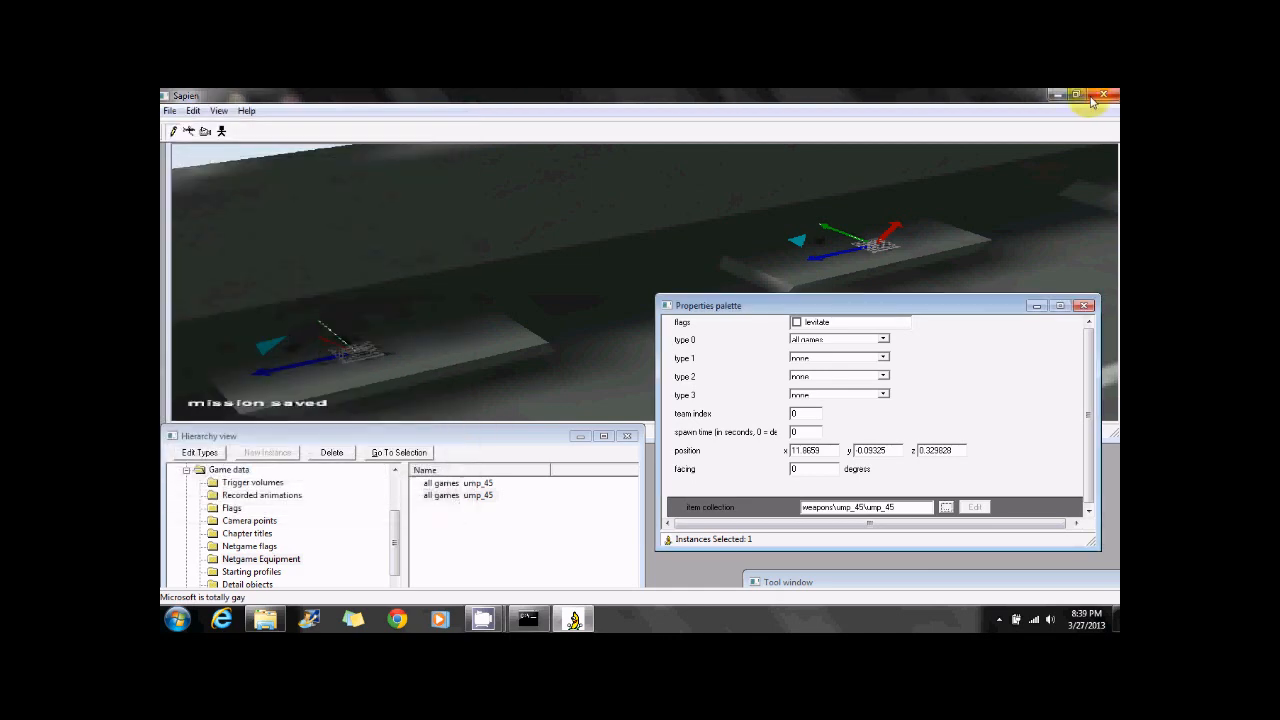
pyautogui.click(1099, 95)
pyautogui.click(590, 398)
# Complete and run the command tool build-cache-file levels\testingrange\ump_45 in the command prompt
pyautogui.click(528, 619)
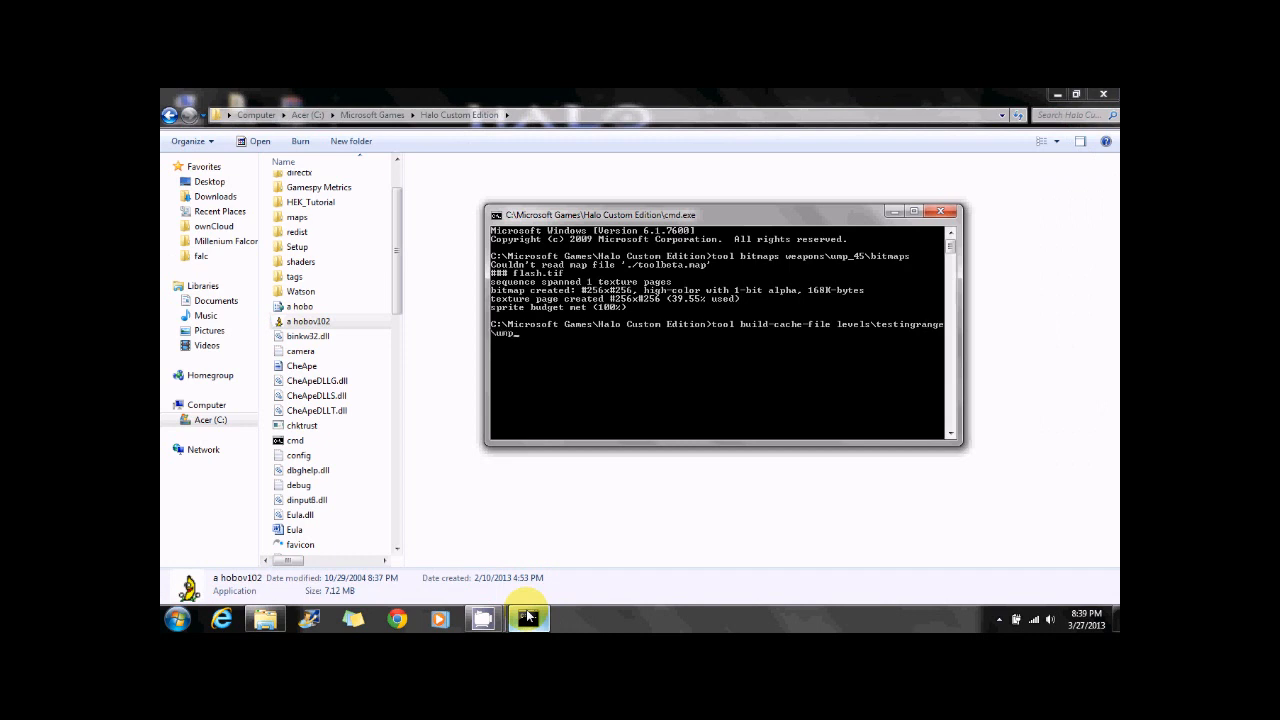
pyautogui.write('5')
pyautogui.press('Return')
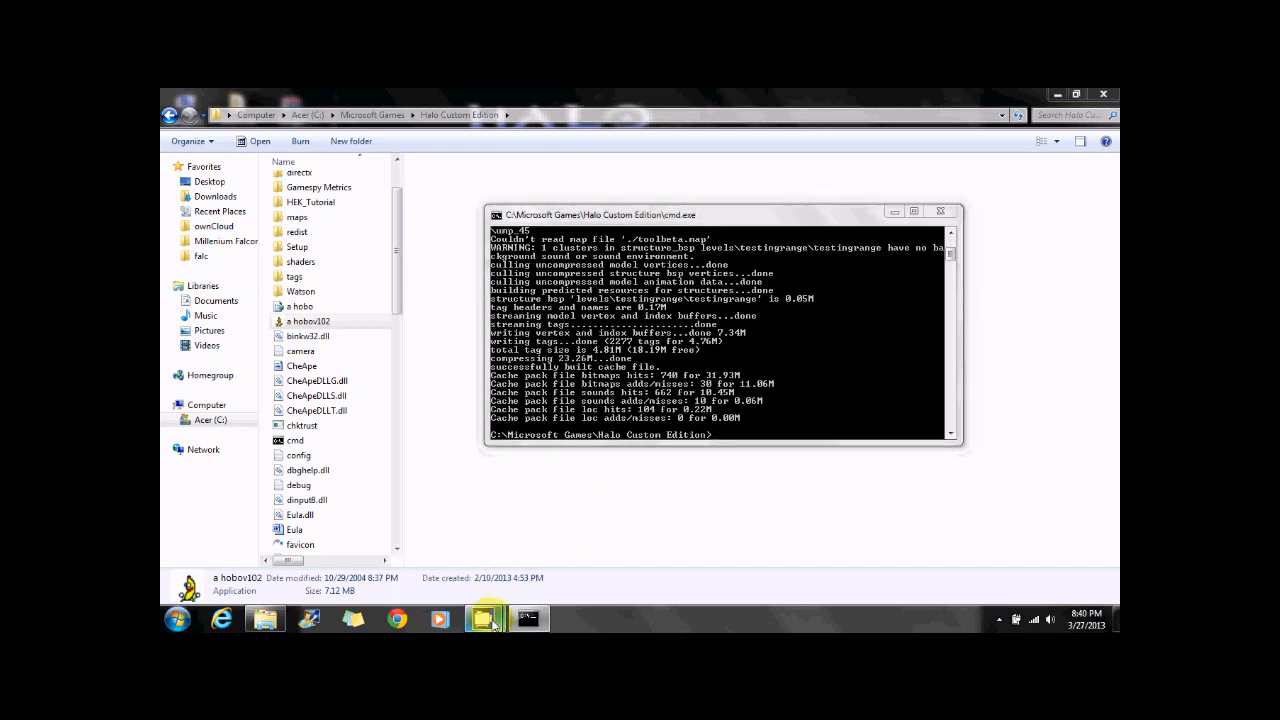
pyautogui.moveTo(483, 619)
pyautogui.click(412, 553)
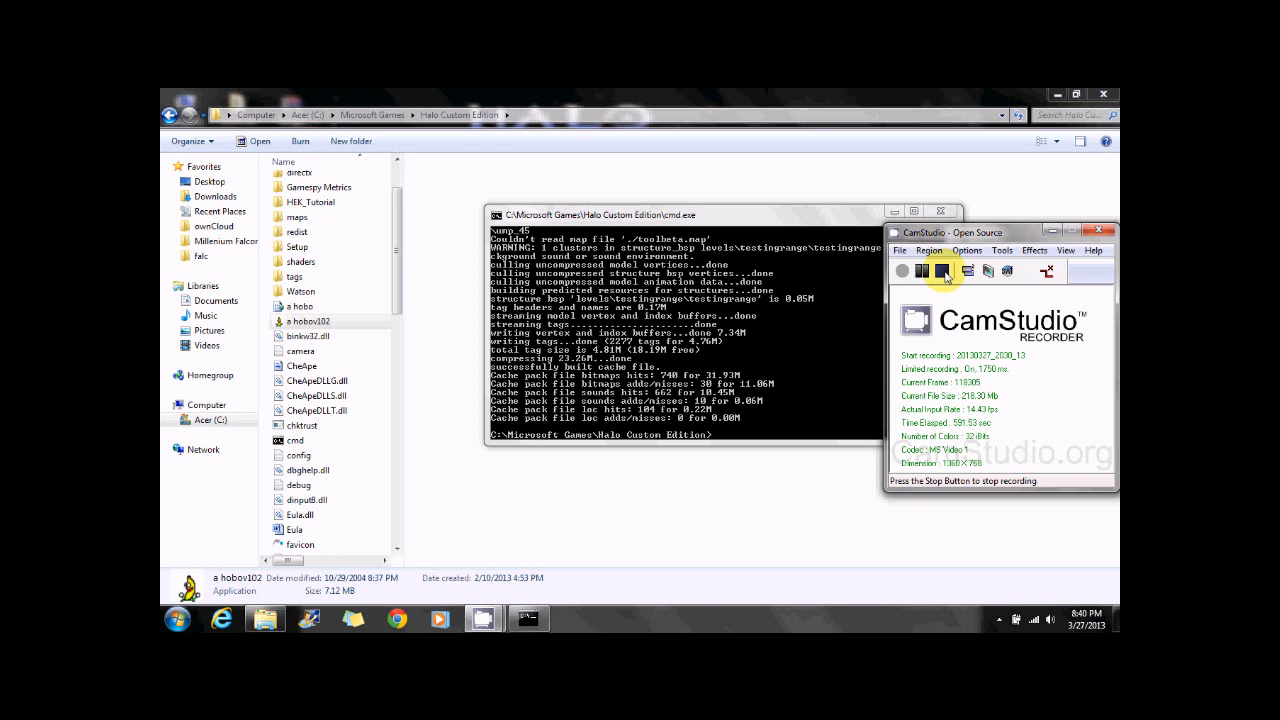
pyautogui.click(943, 272)
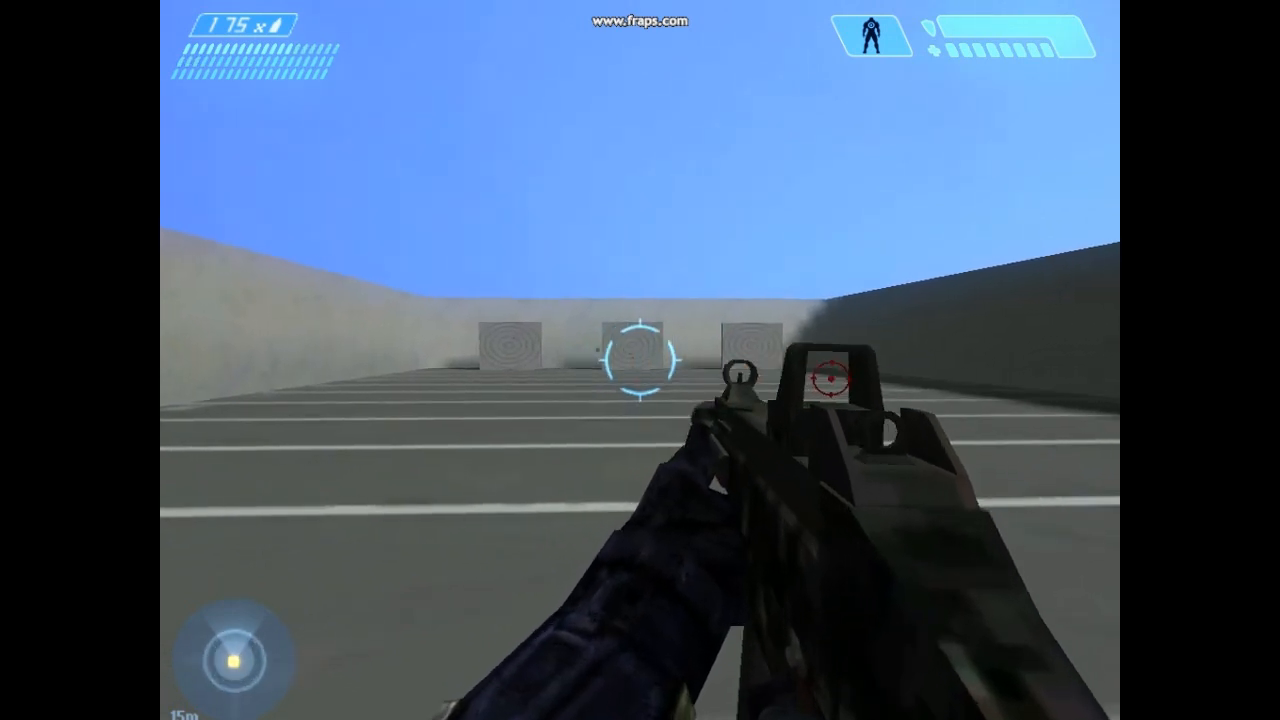
# Fire the UMP_45 at the range targets in Halo Custom Edition and run debug_camera_load in the console to inspect the weapon from outside
pyautogui.click(640, 358)
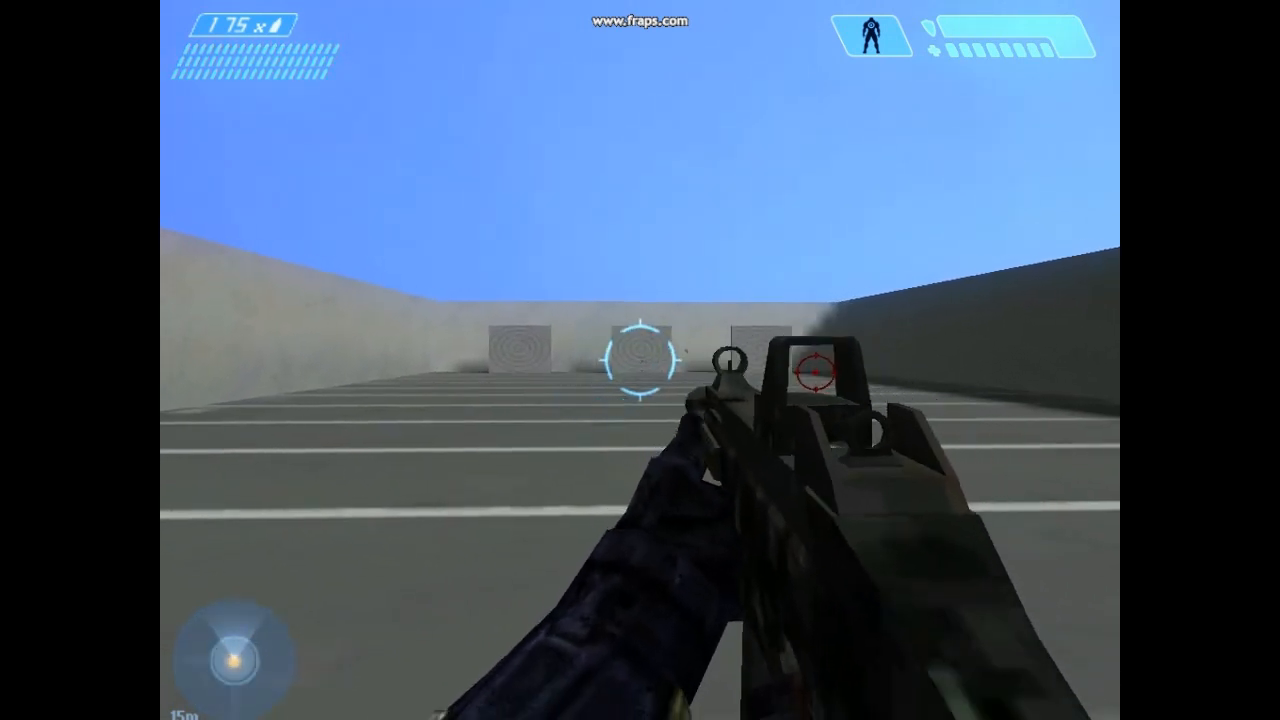
pyautogui.press('`')
pyautogui.write('debug_camera_save')
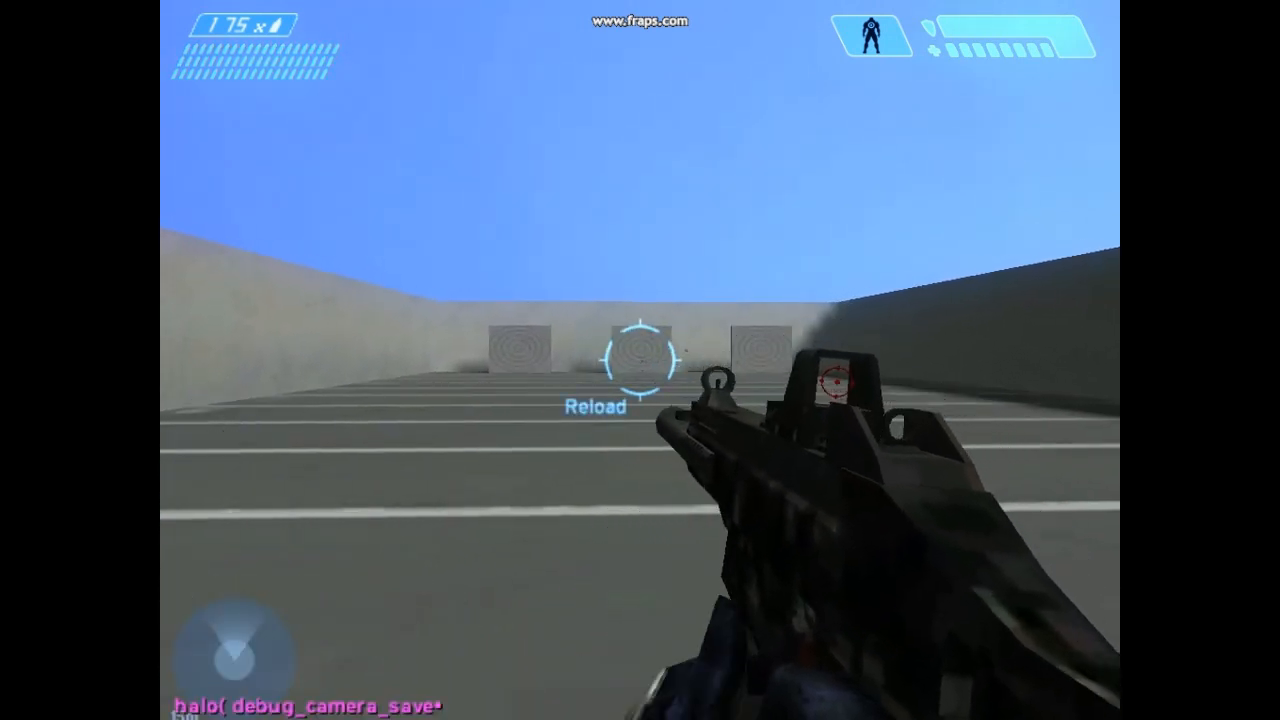
pyautogui.press('BackSpace')
pyautogui.press('BackSpace')
pyautogui.press('BackSpace')
pyautogui.press('BackSpace')
pyautogui.write('load')
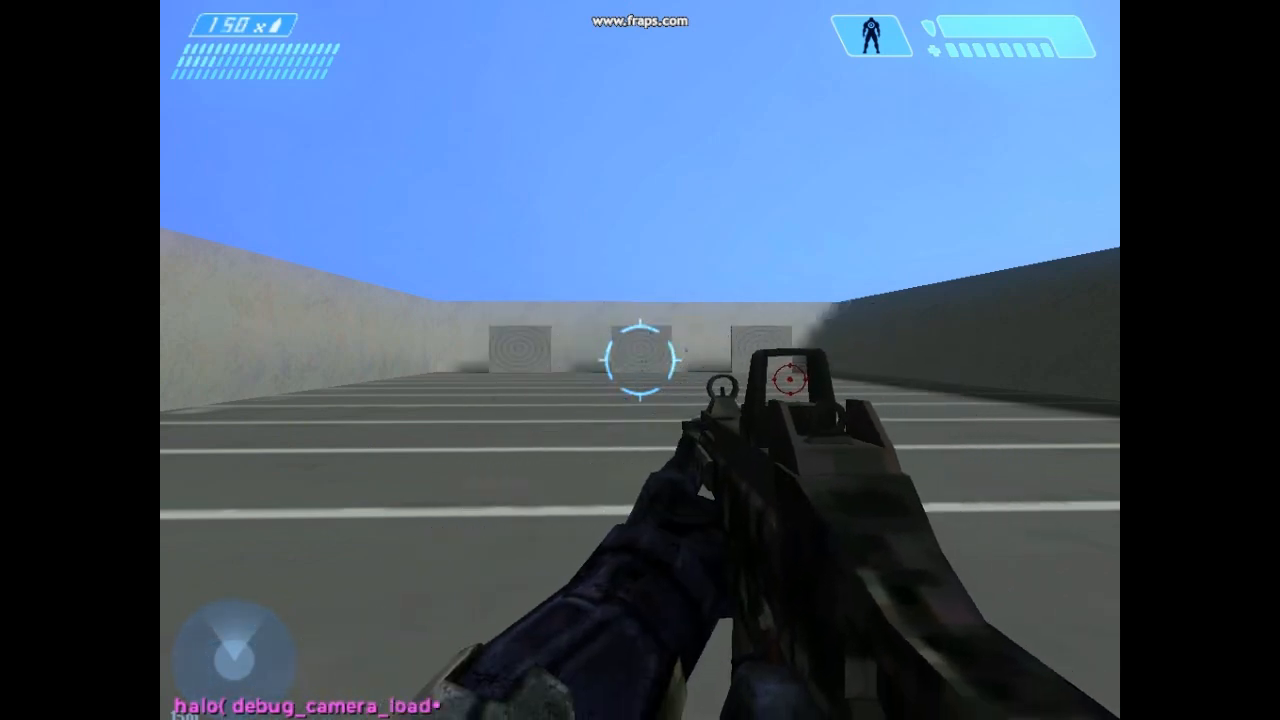
pyautogui.press('Return')
pyautogui.press('`')
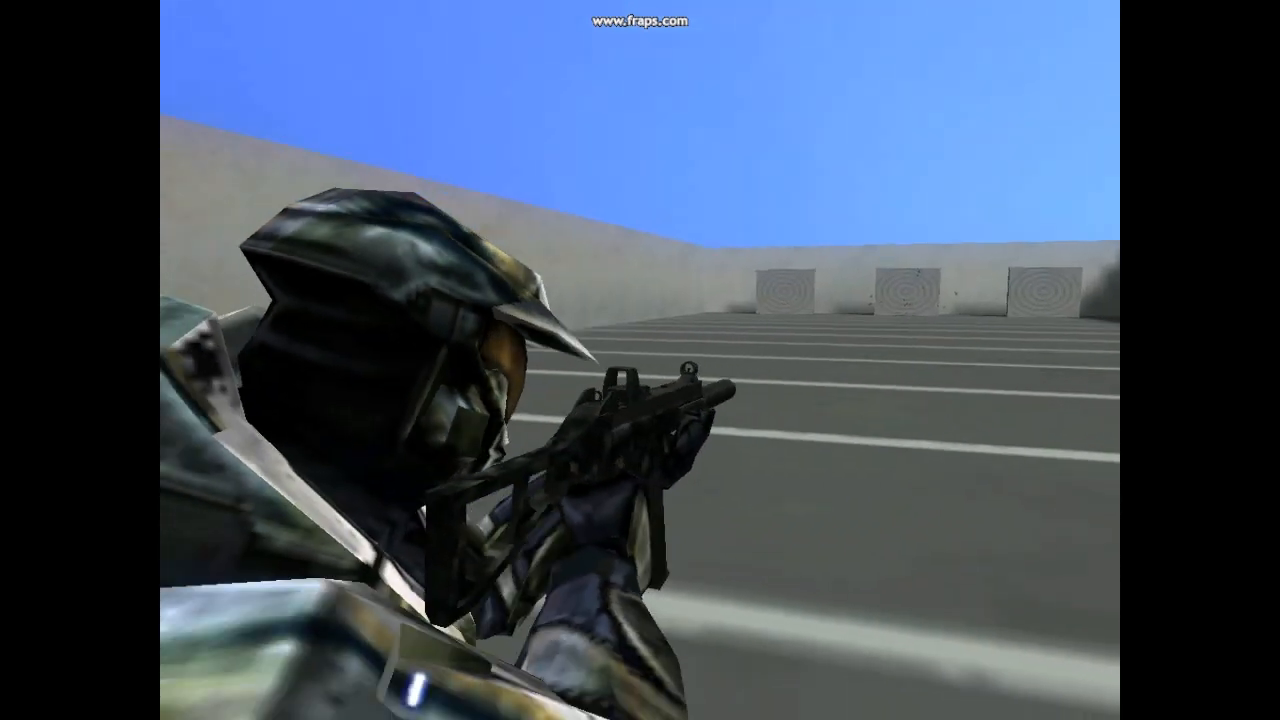